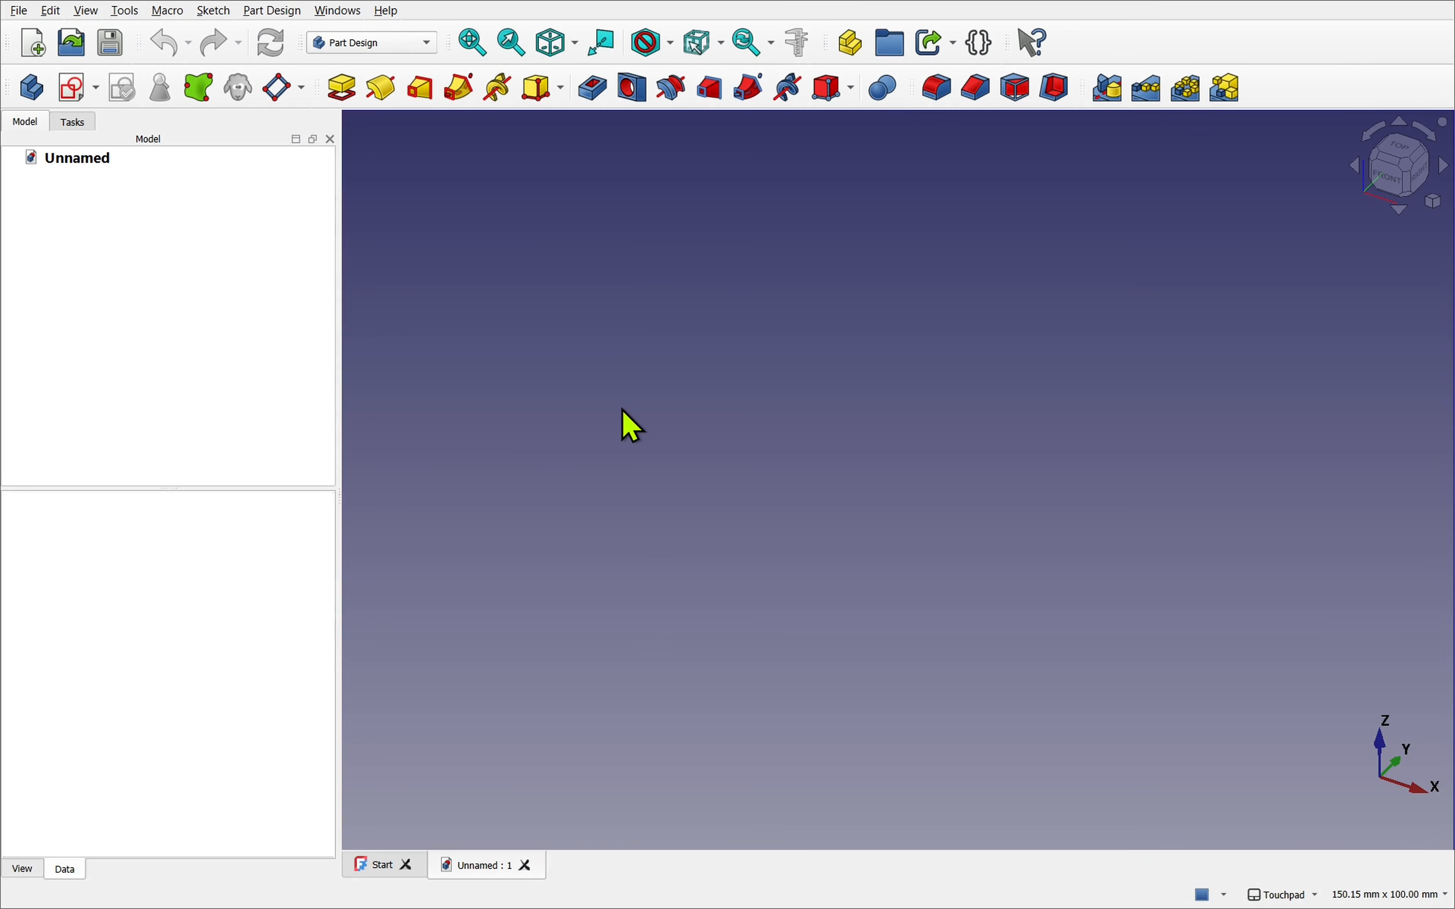
Step: Create a new body and start a sketch on its XY-plane
left_click(32, 88)
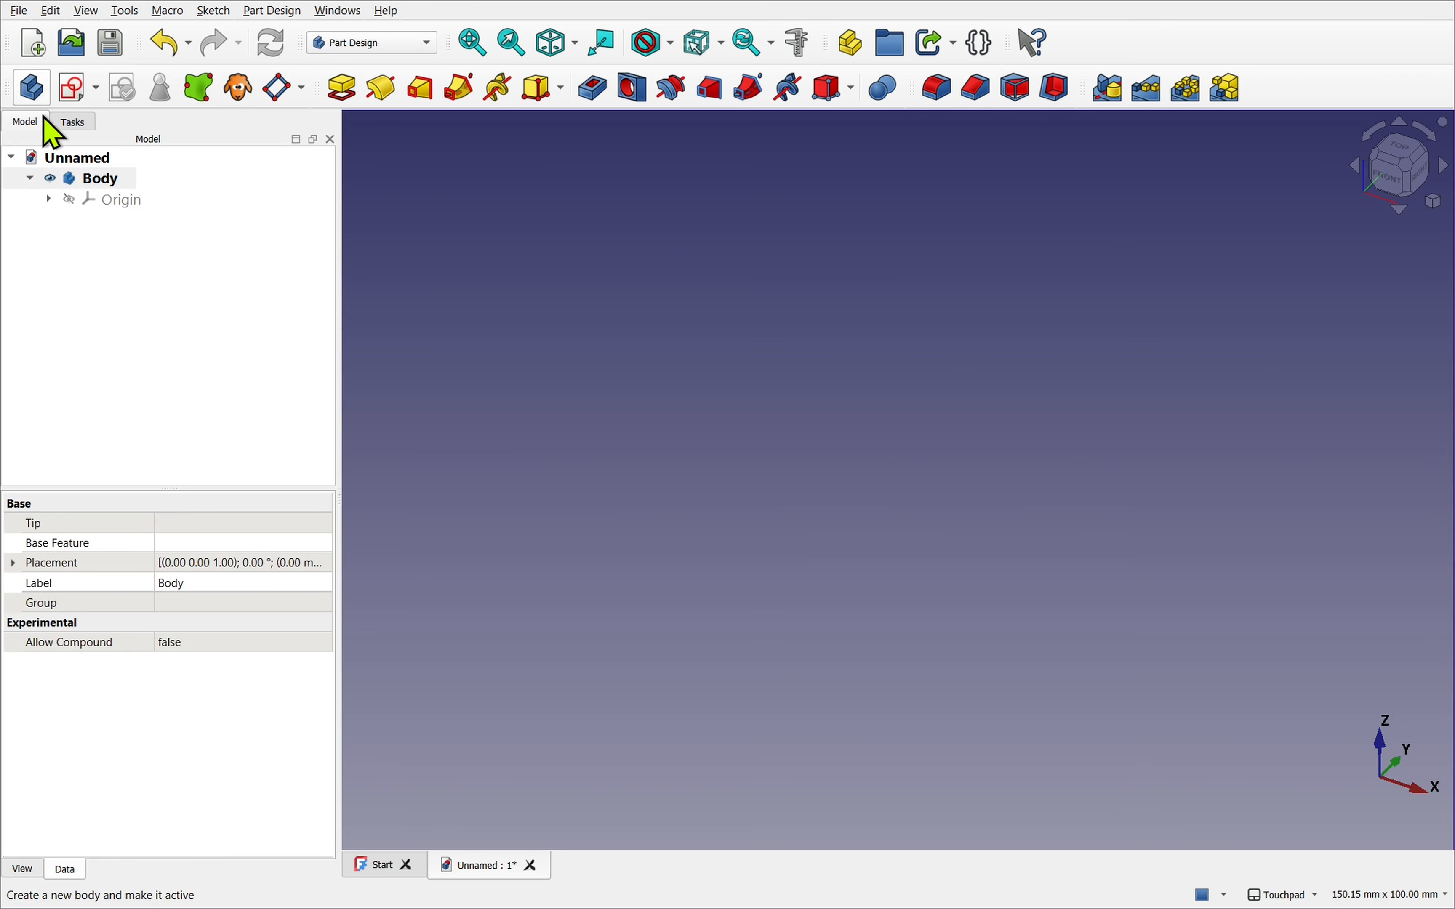
left_click(74, 88)
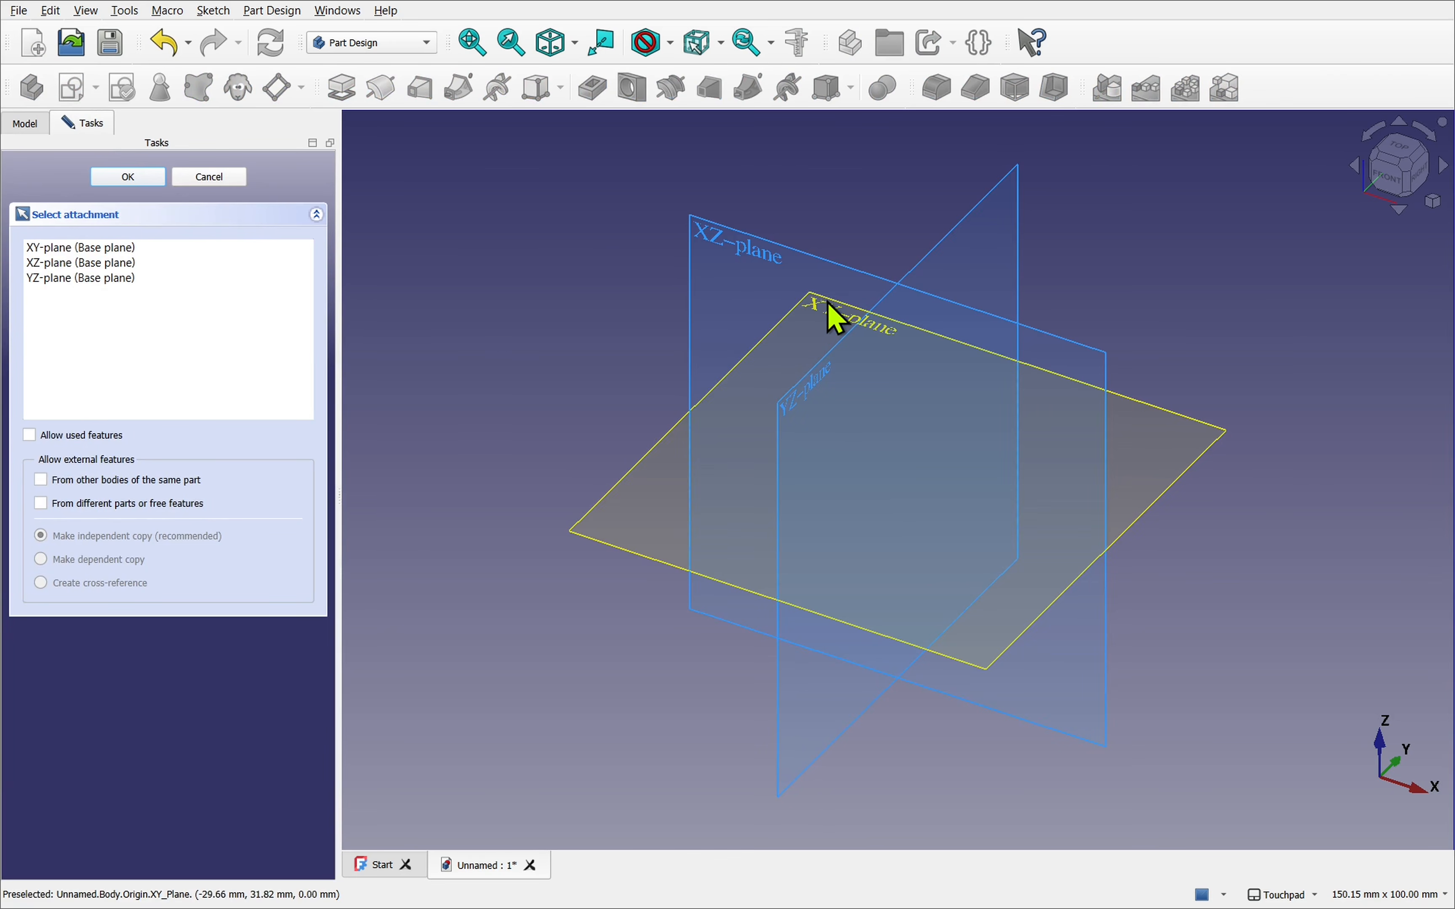
left_click(812, 320)
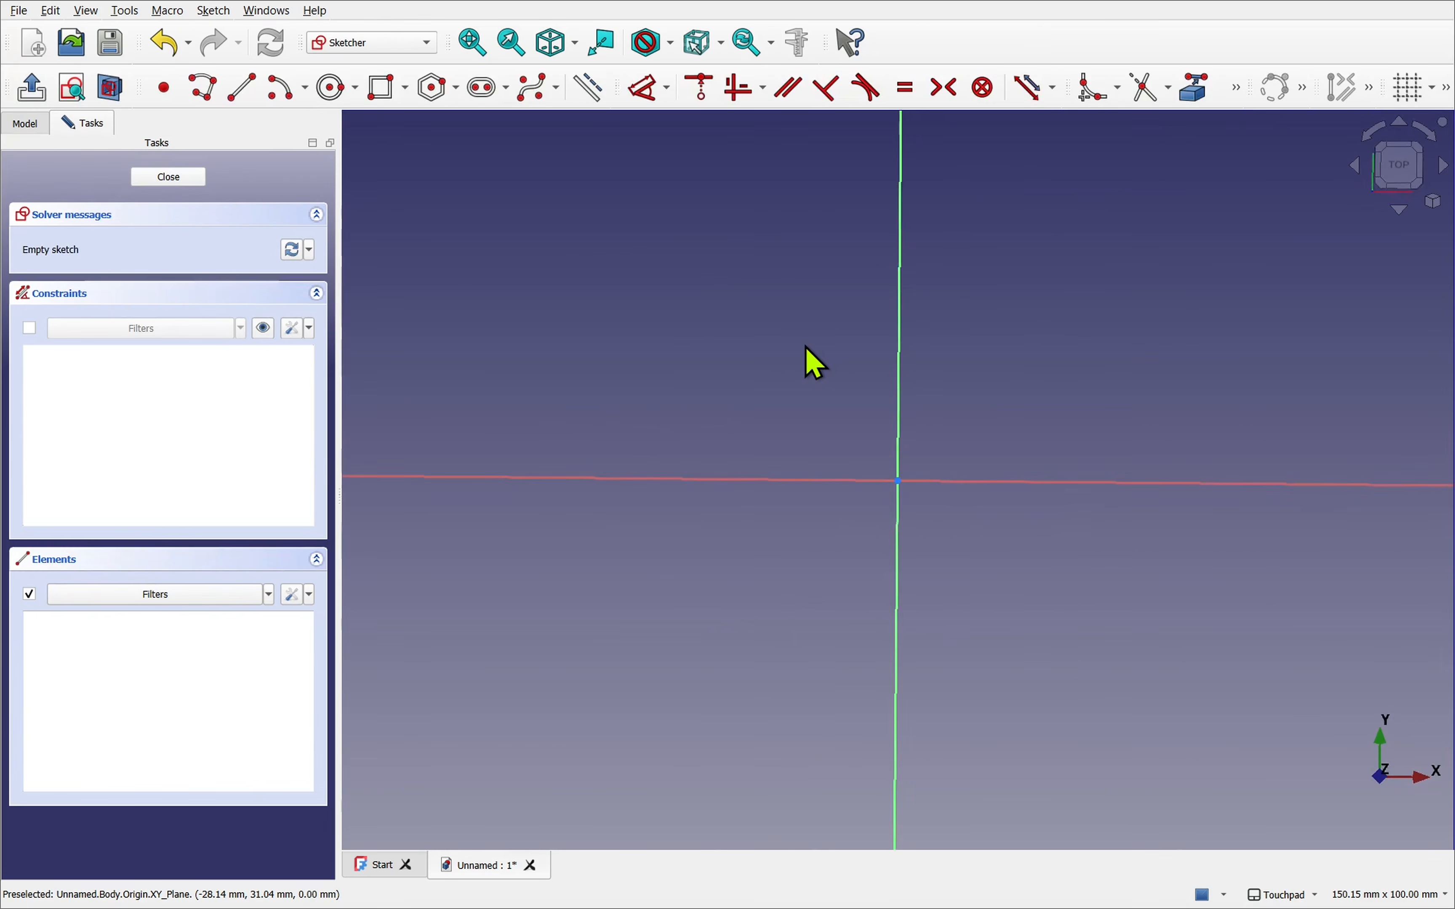
Step: Sketch a centred rectangle about 60 mm wide and 55 mm high on the origin and close the sketch
left_click(406, 95)
left_click(419, 144)
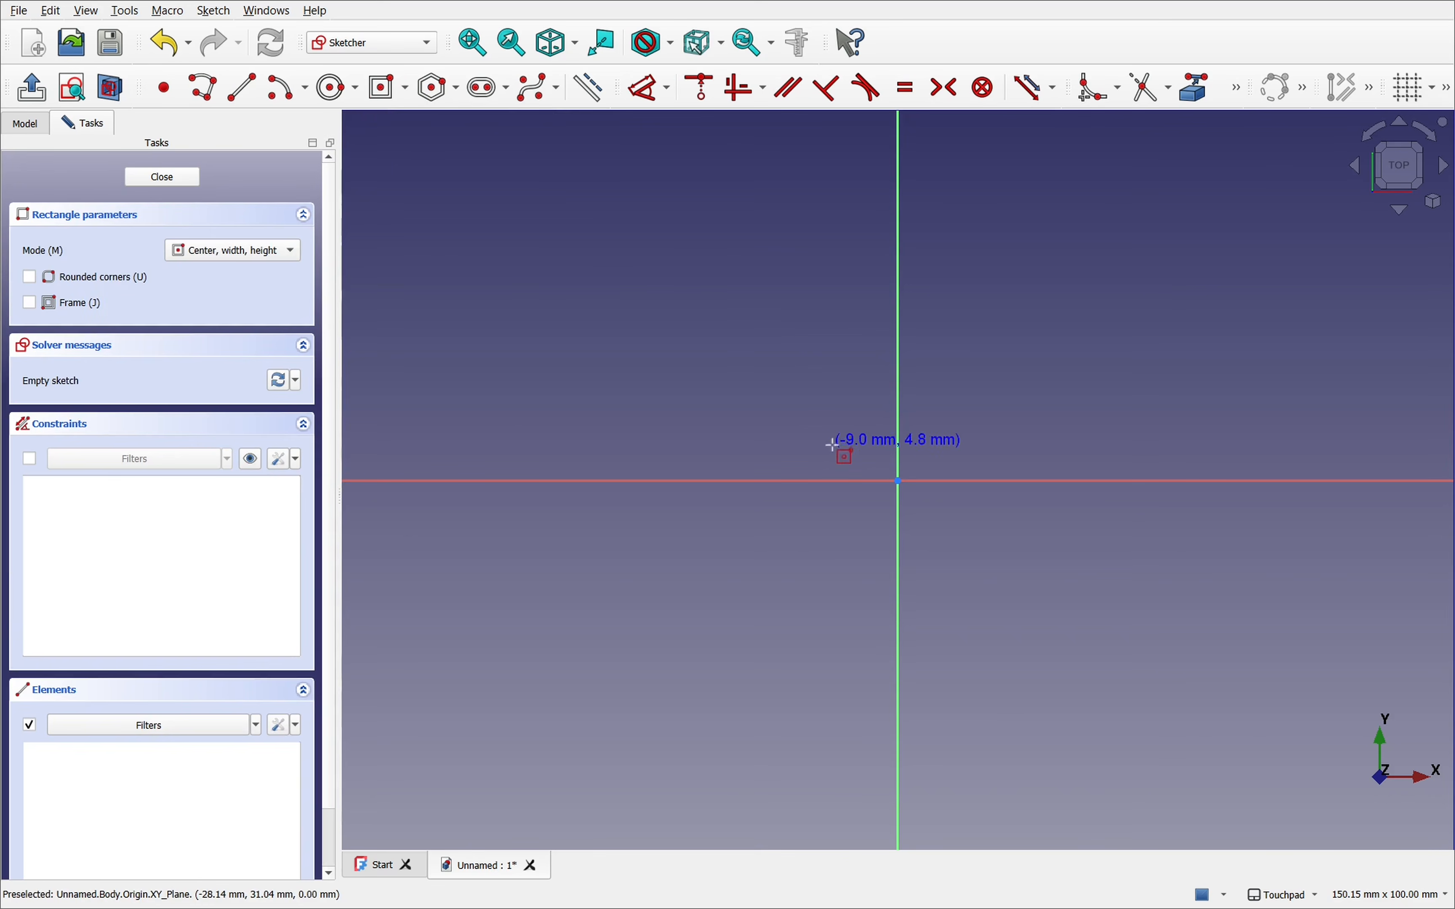
left_click(898, 481)
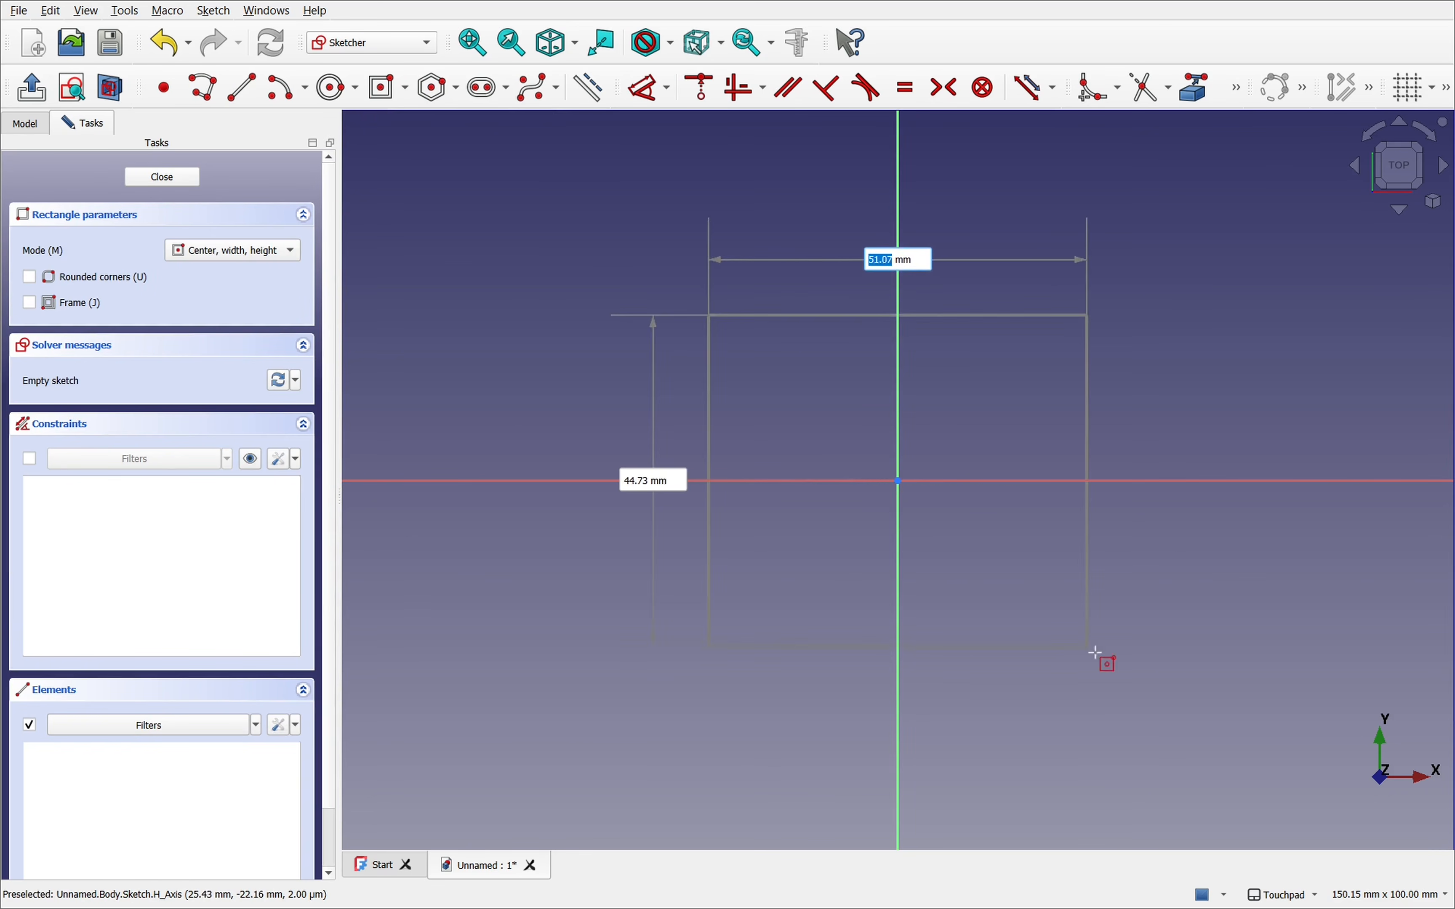
left_click(1121, 683)
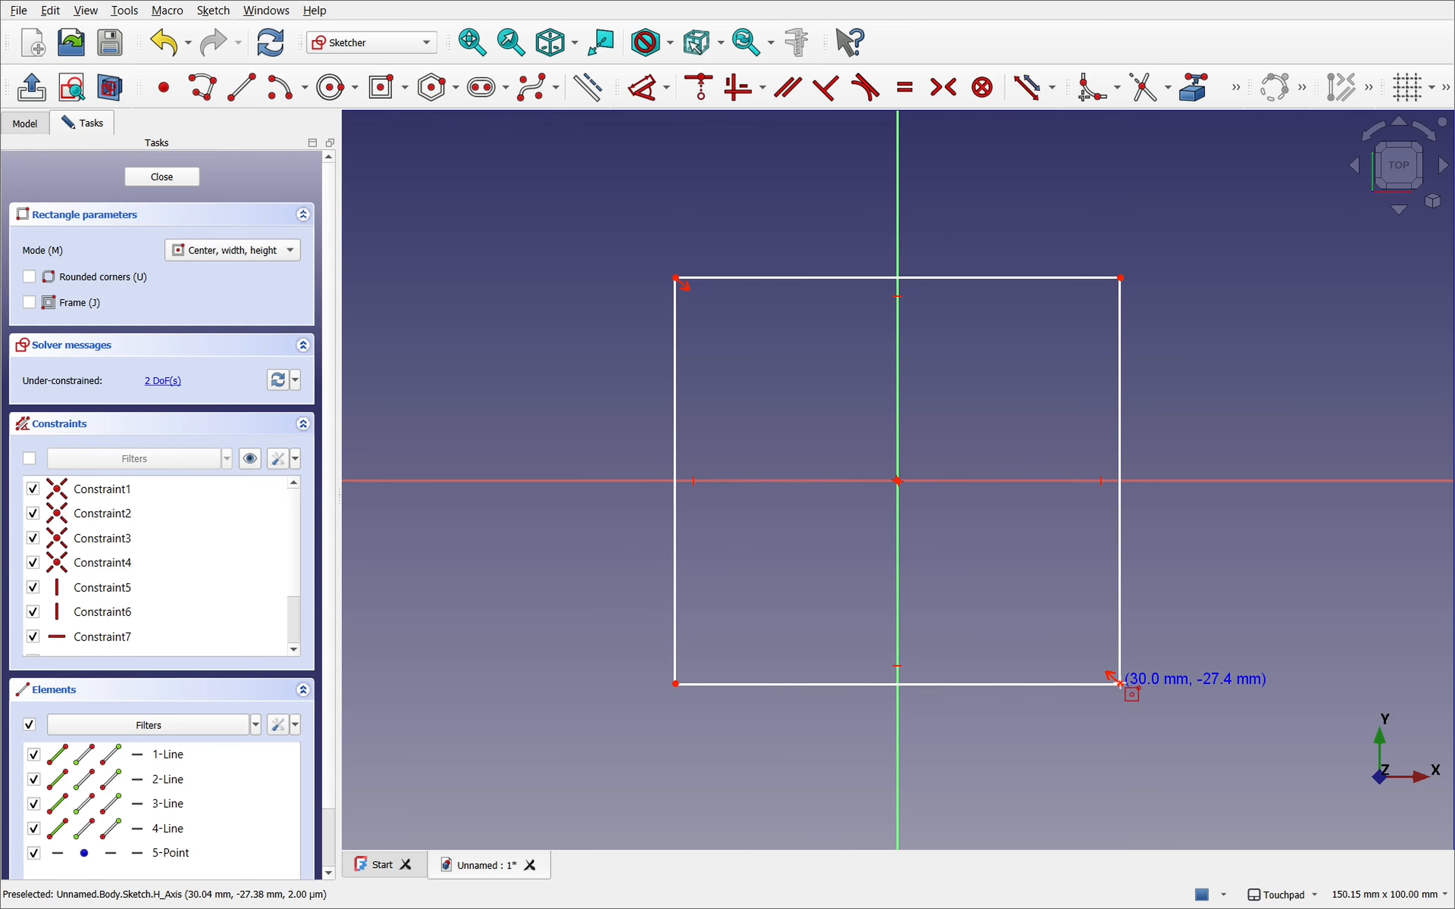
left_click(162, 177)
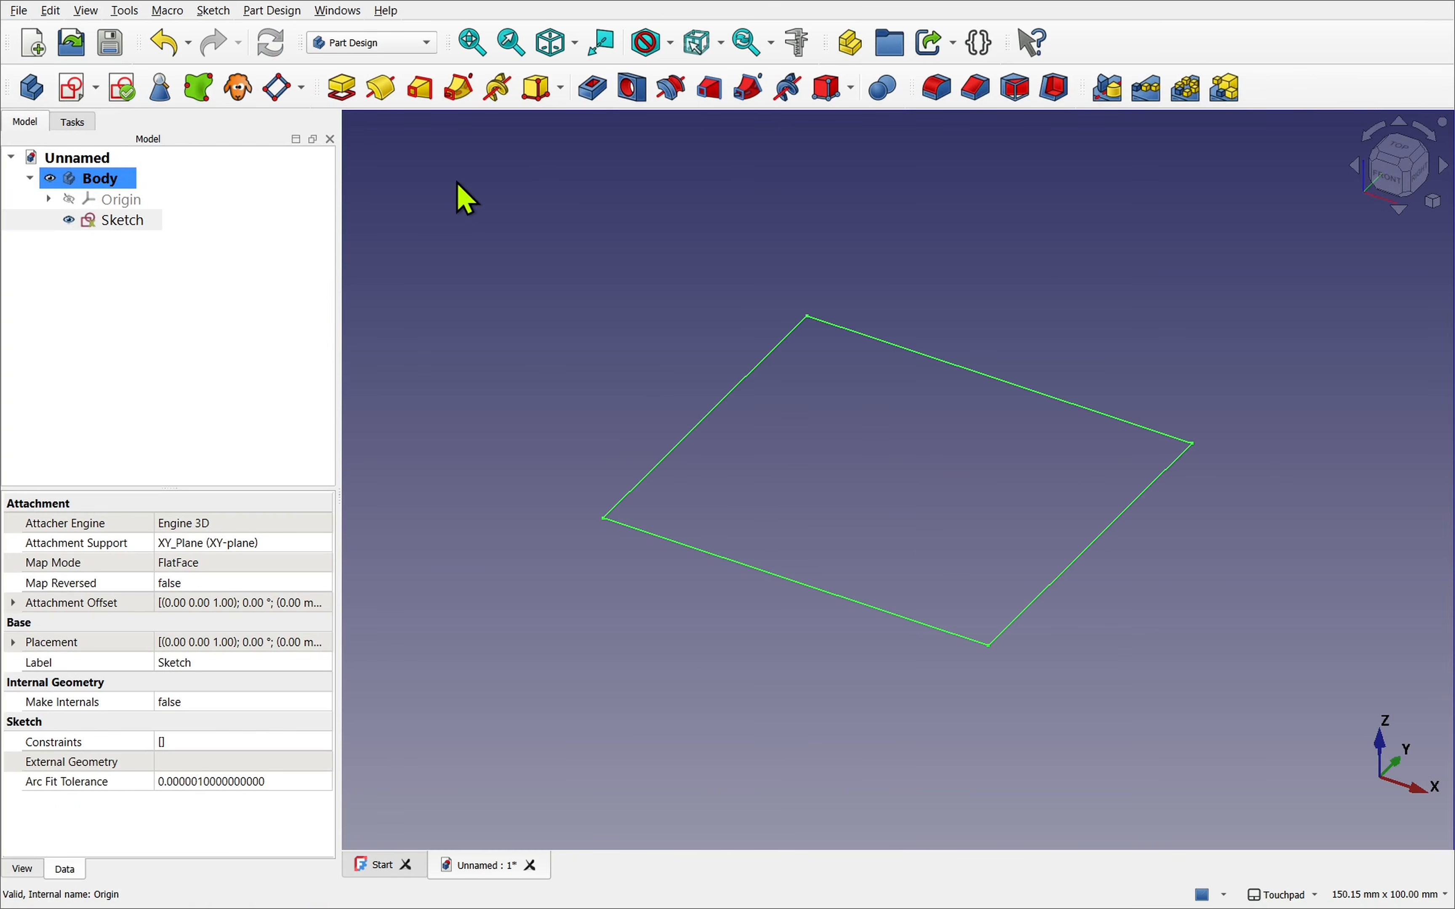
Step: Pad the rectangle sketch by a length of 50 mm
left_click(352, 96)
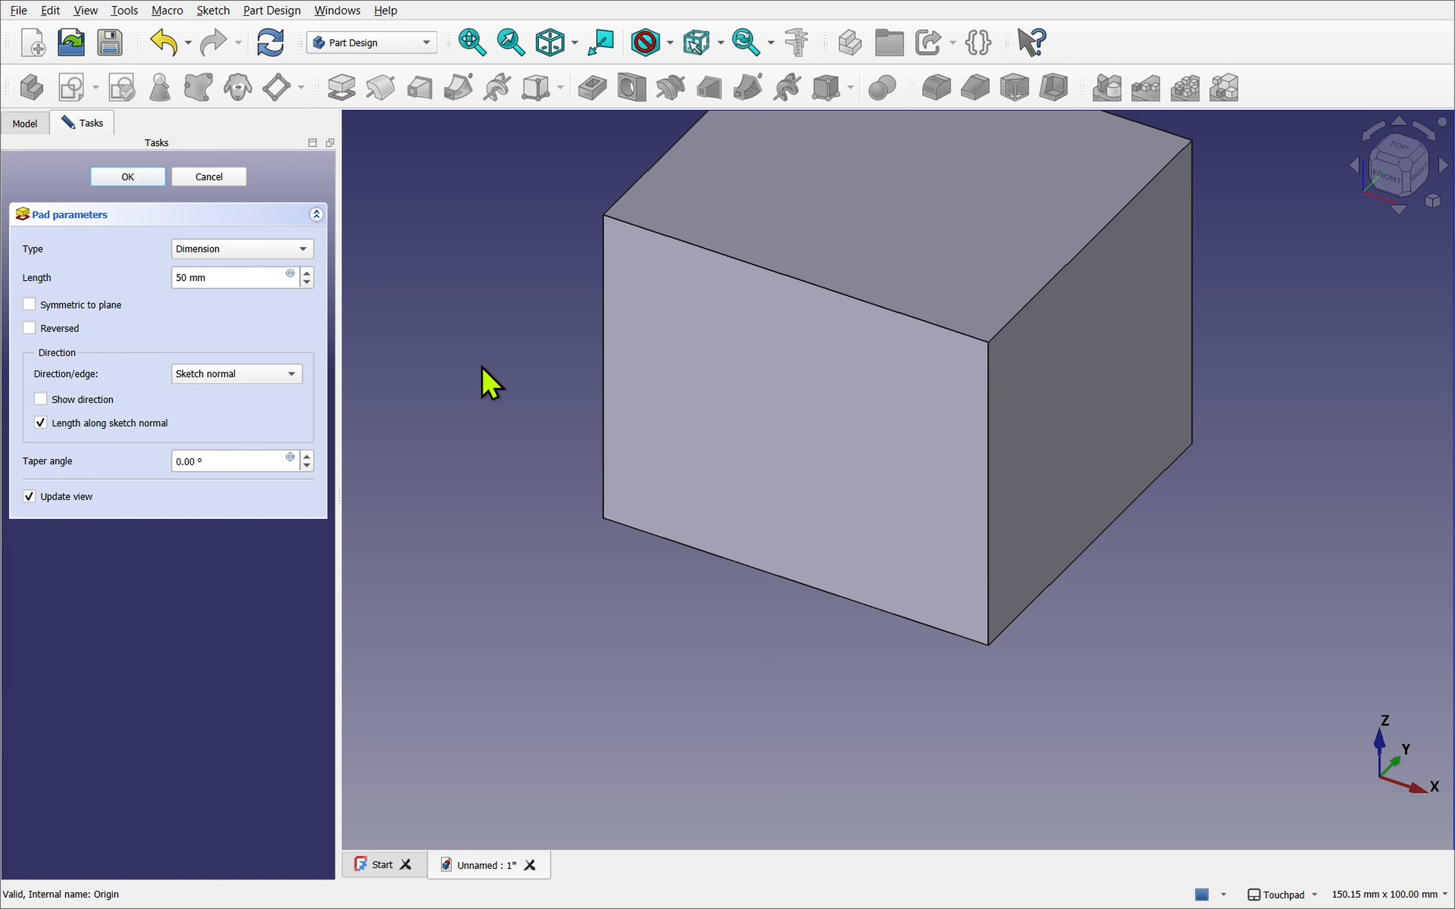
left_click(126, 177)
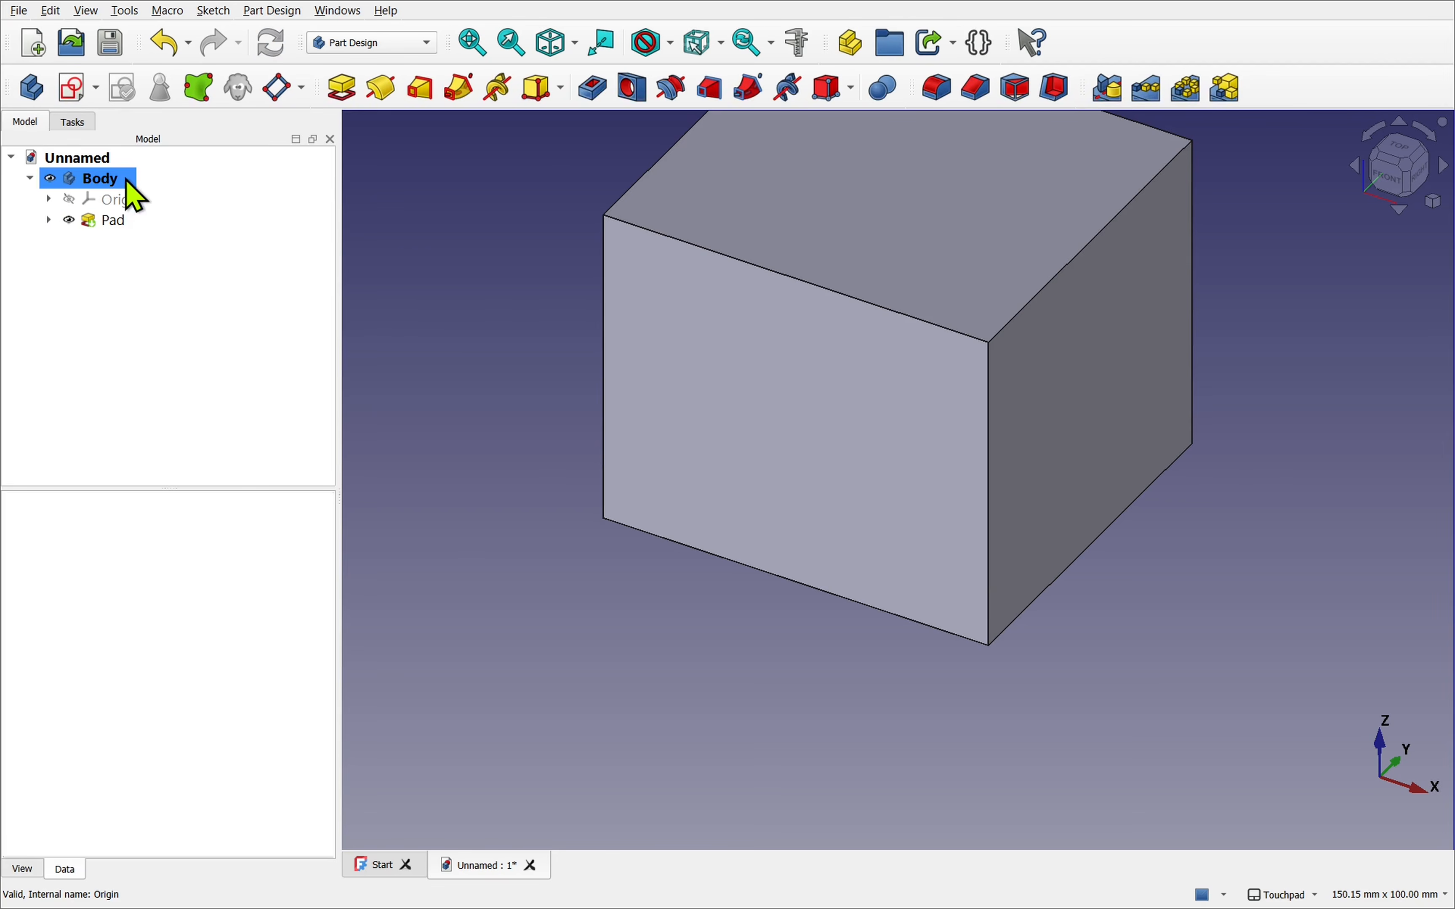
Step: Start a Draft operation on the padded block
scroll(769, 329, "down", 2)
left_click_drag(778, 337, 790, 512, "shift")
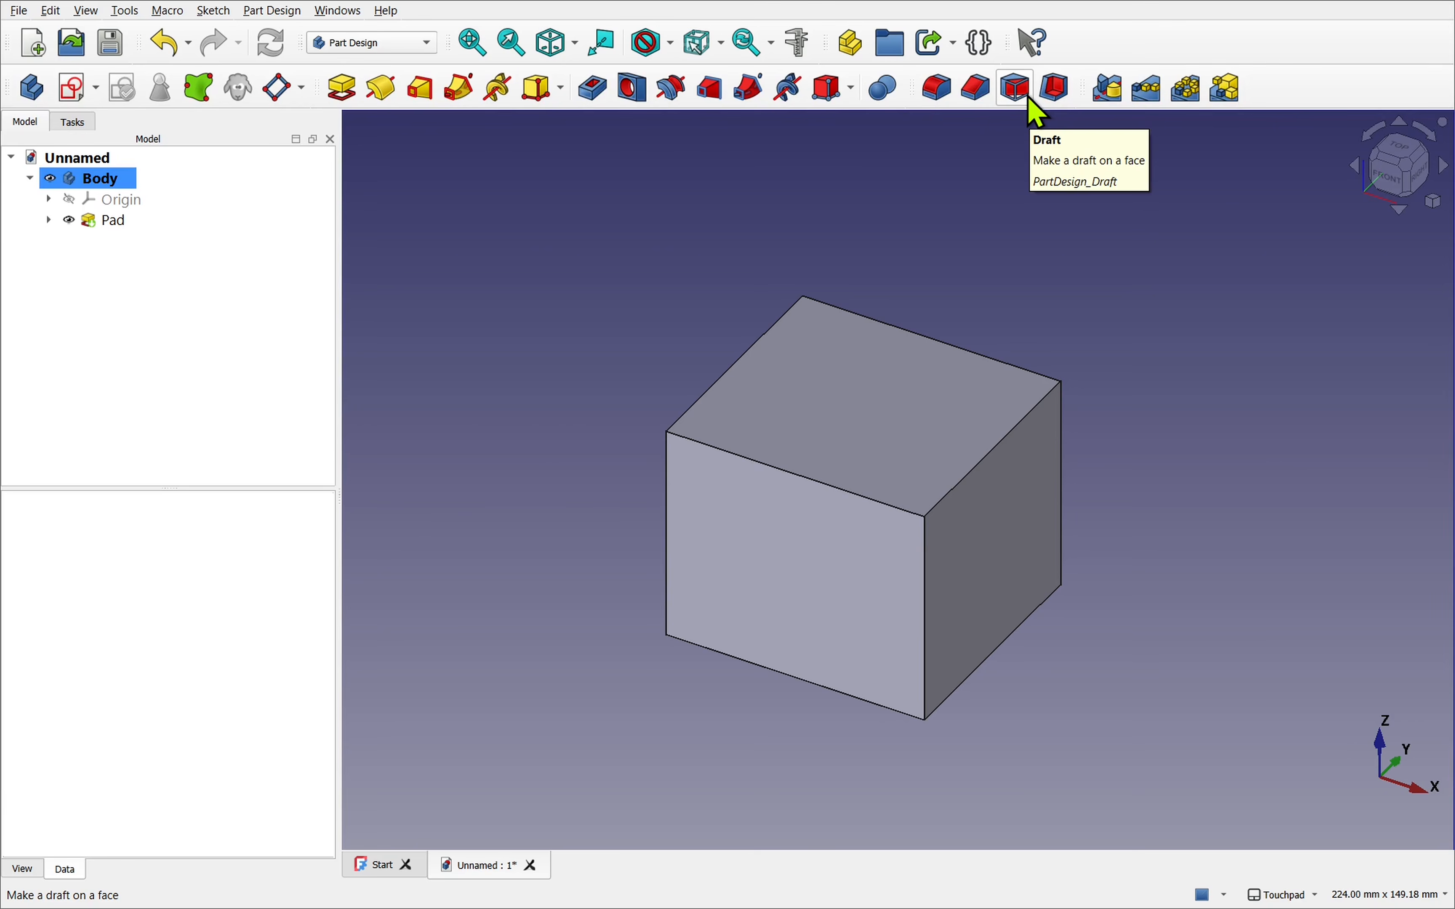
left_click(1015, 89)
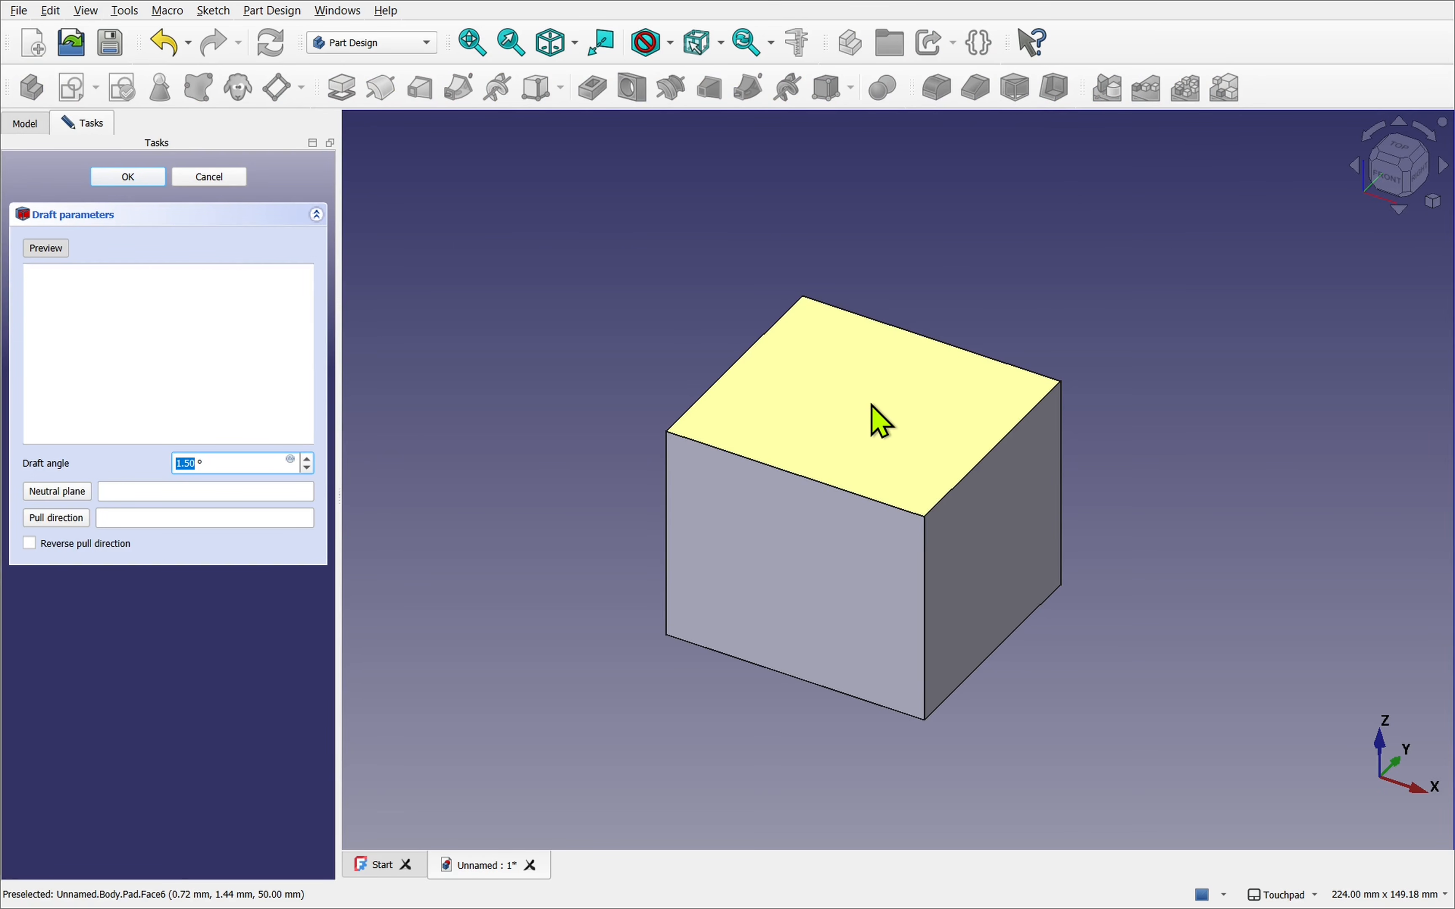
Step: Examine the block in perspective view from the top and front, and restore the orthographic view
left_click(1401, 147)
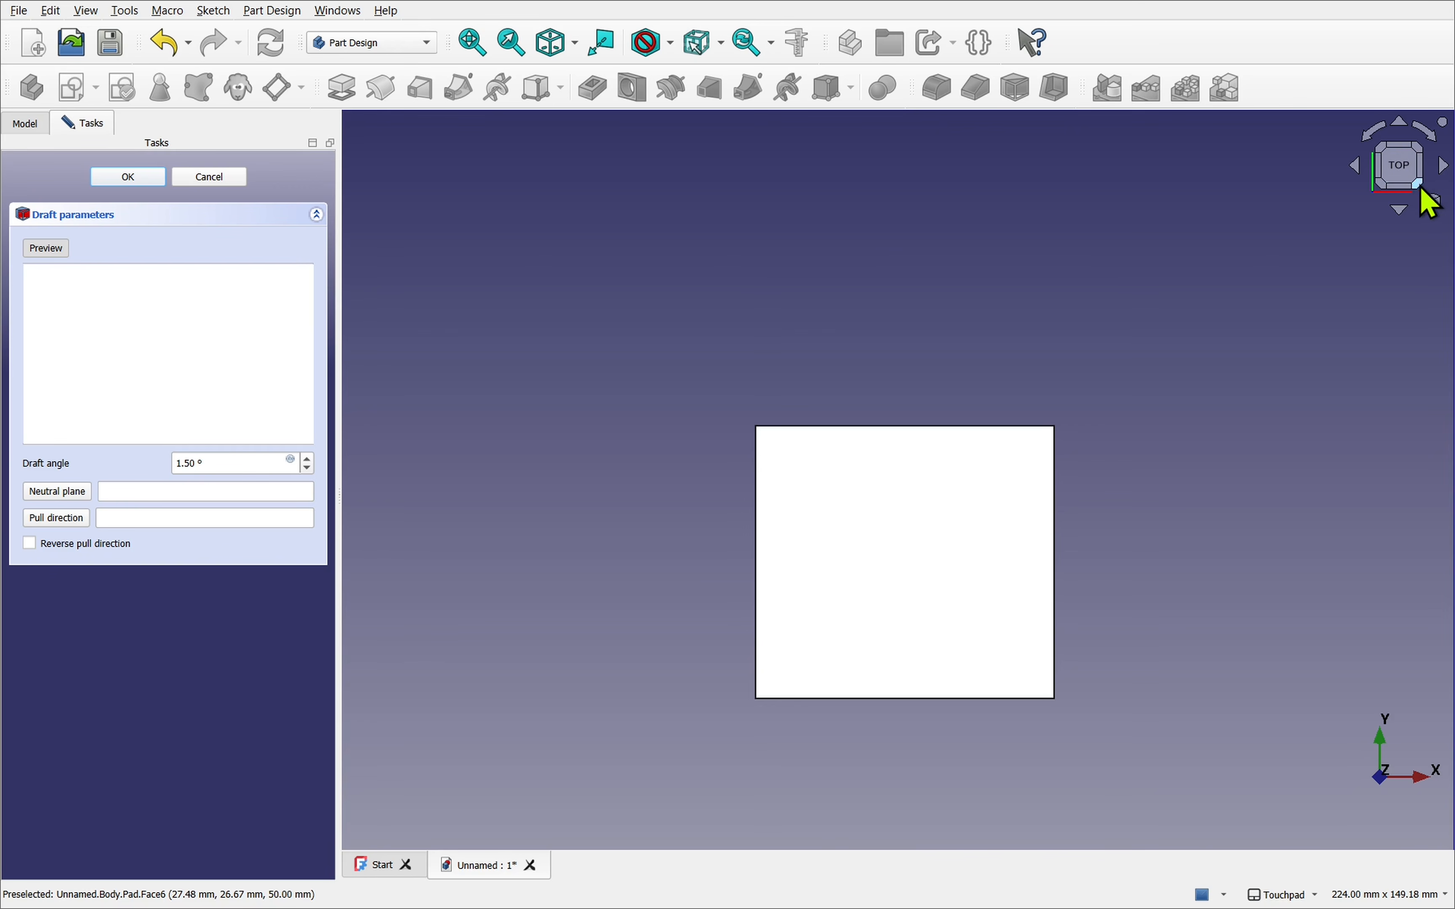
left_click(1438, 206)
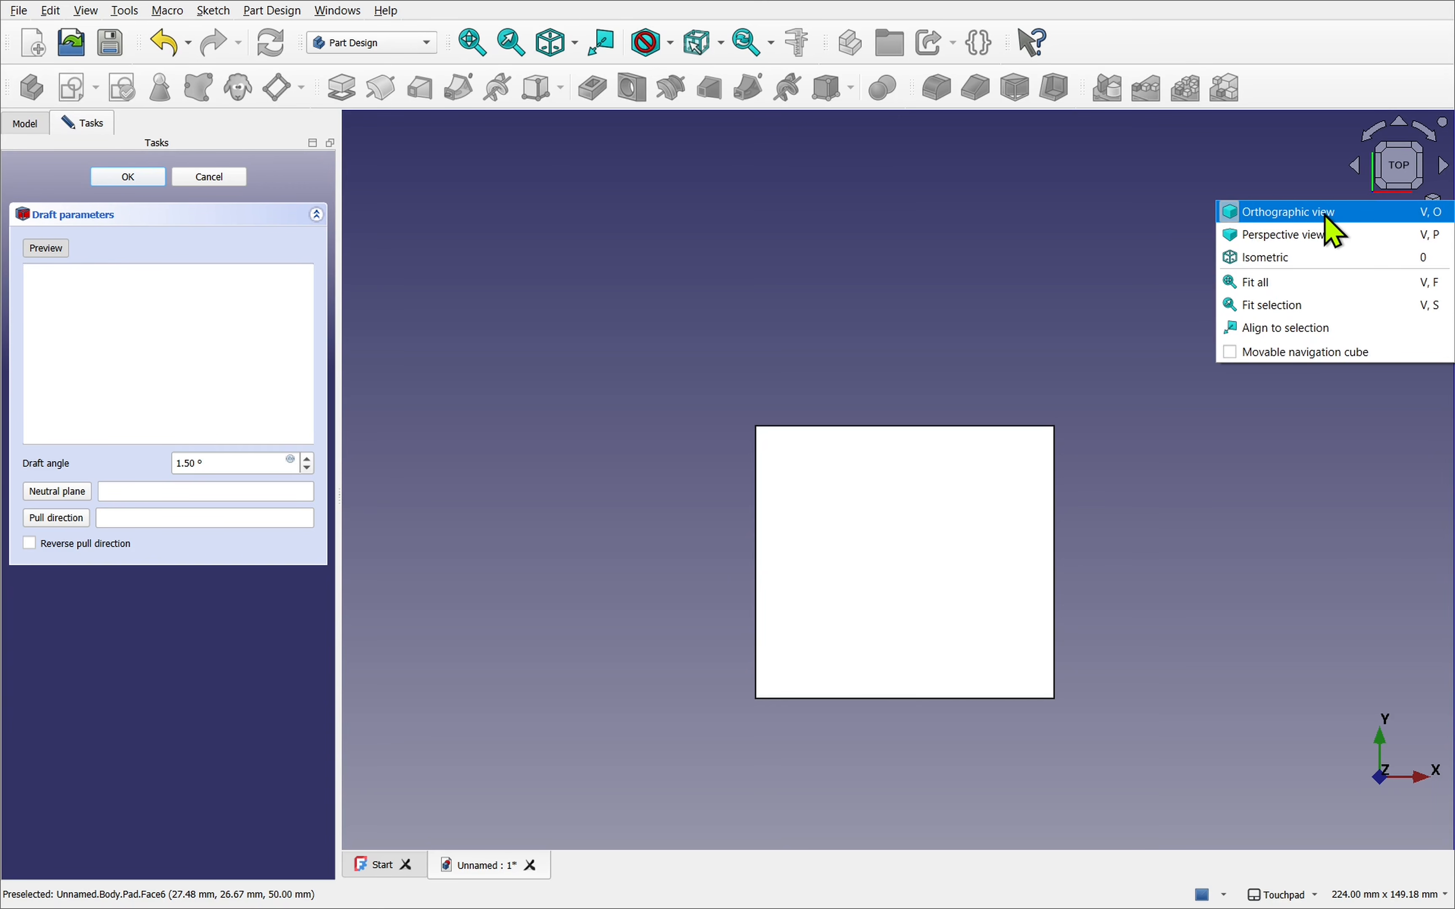
left_click(1272, 231)
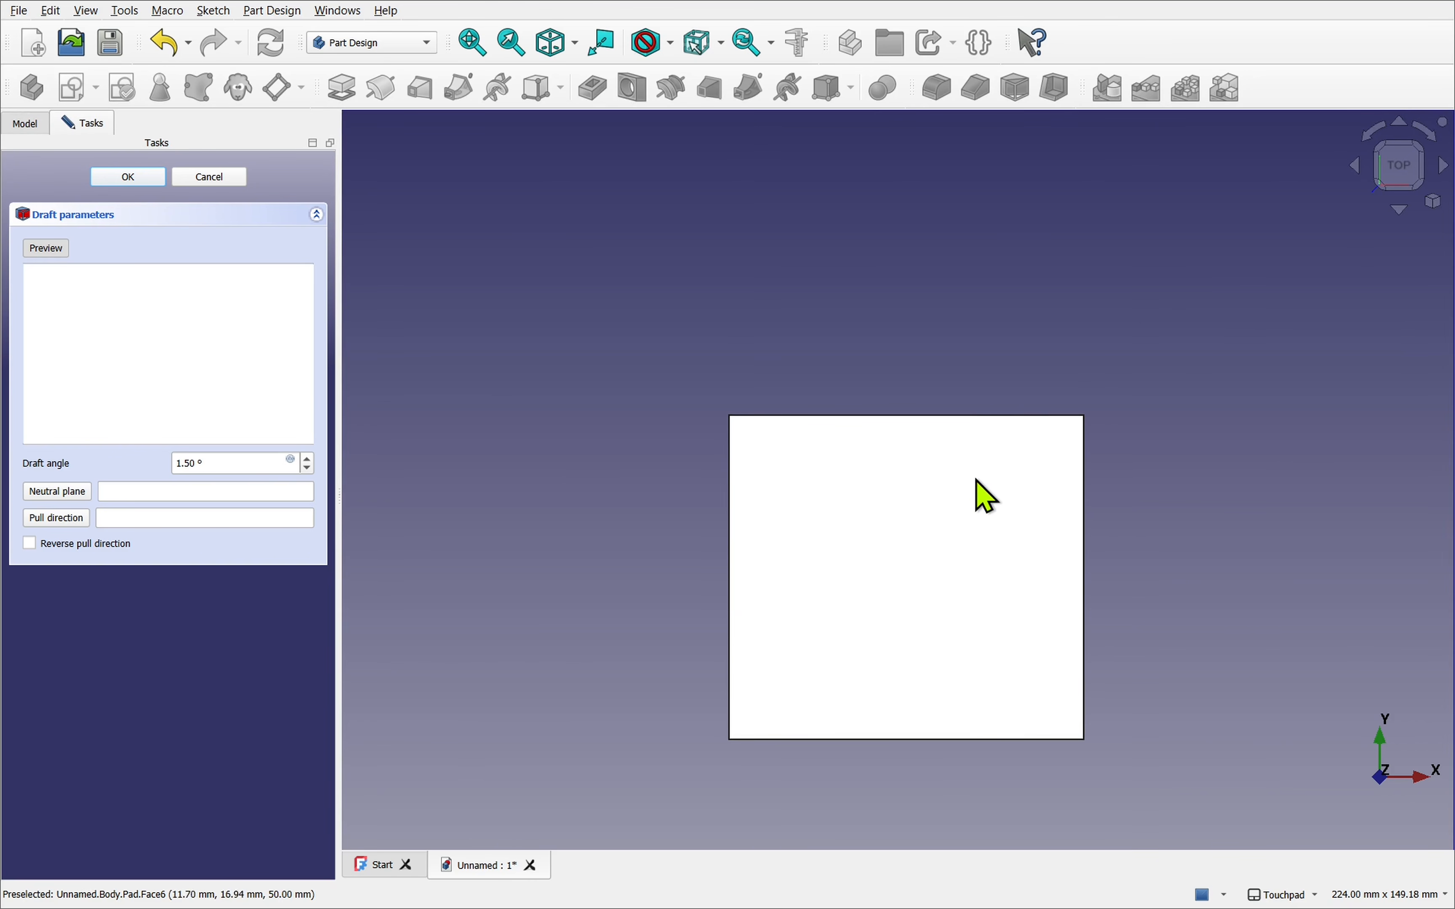
left_click_drag(969, 480, 975, 384, "shift")
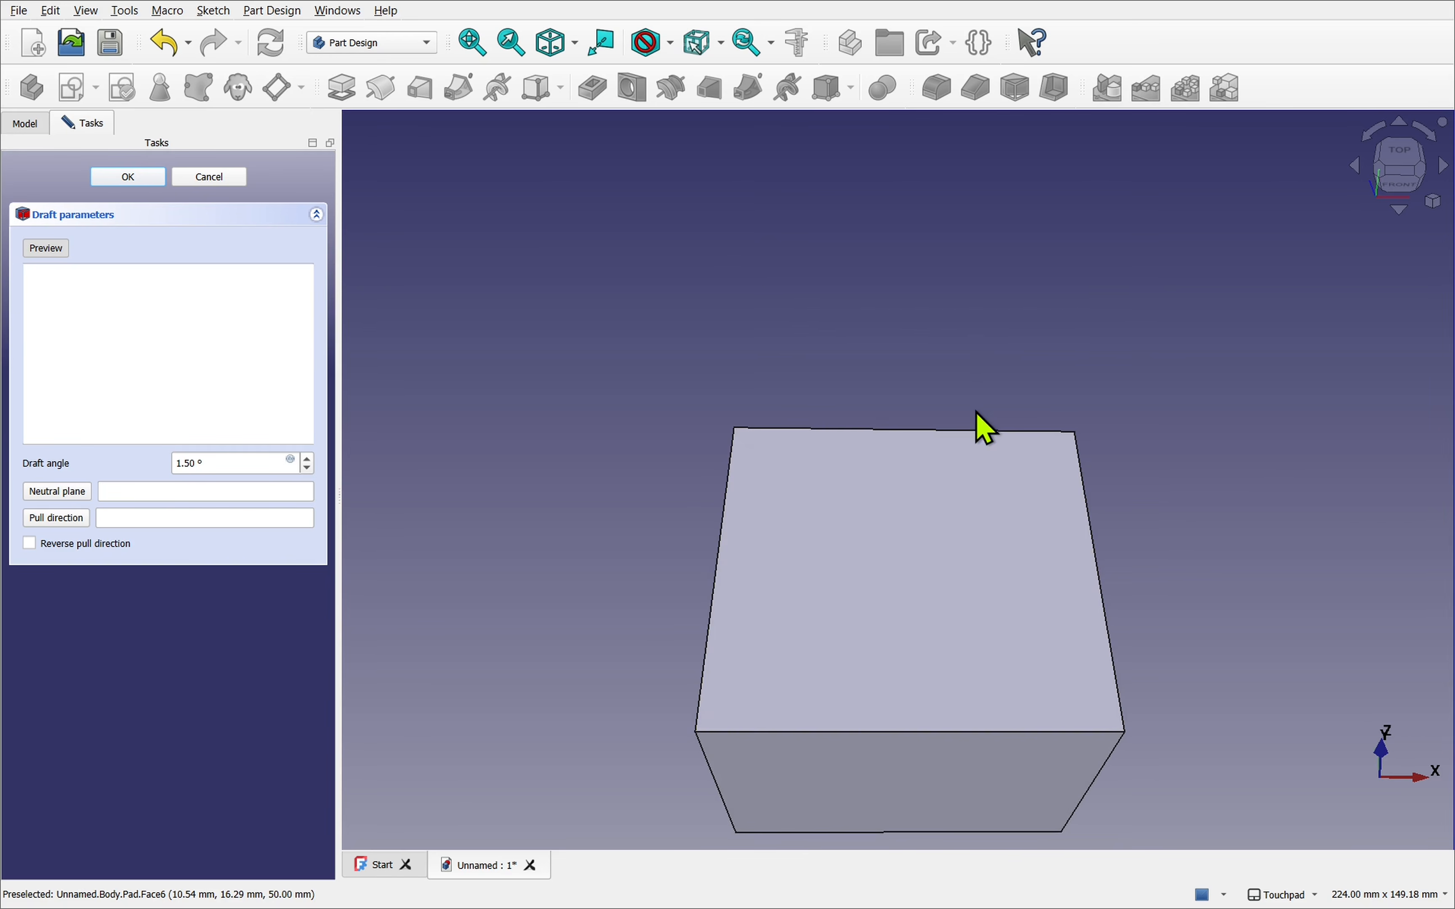
left_click_drag(987, 517, 945, 318, "shift")
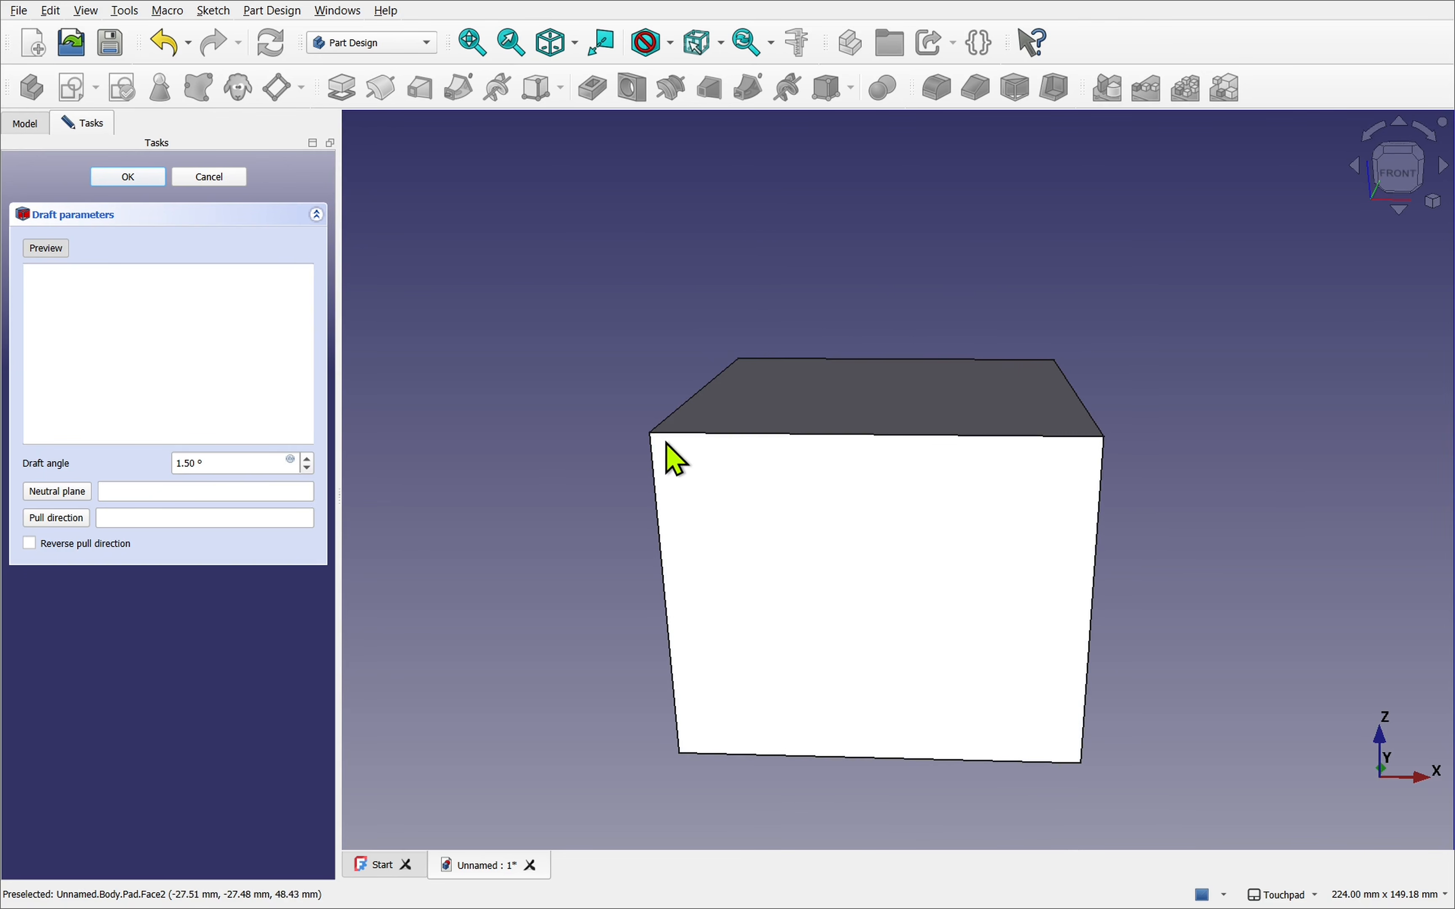
mouse_move(984, 432)
left_mouse_down("shift")
mouse_move(967, 386)
mouse_move(965, 416)
mouse_move(986, 409)
left_mouse_up("shift")
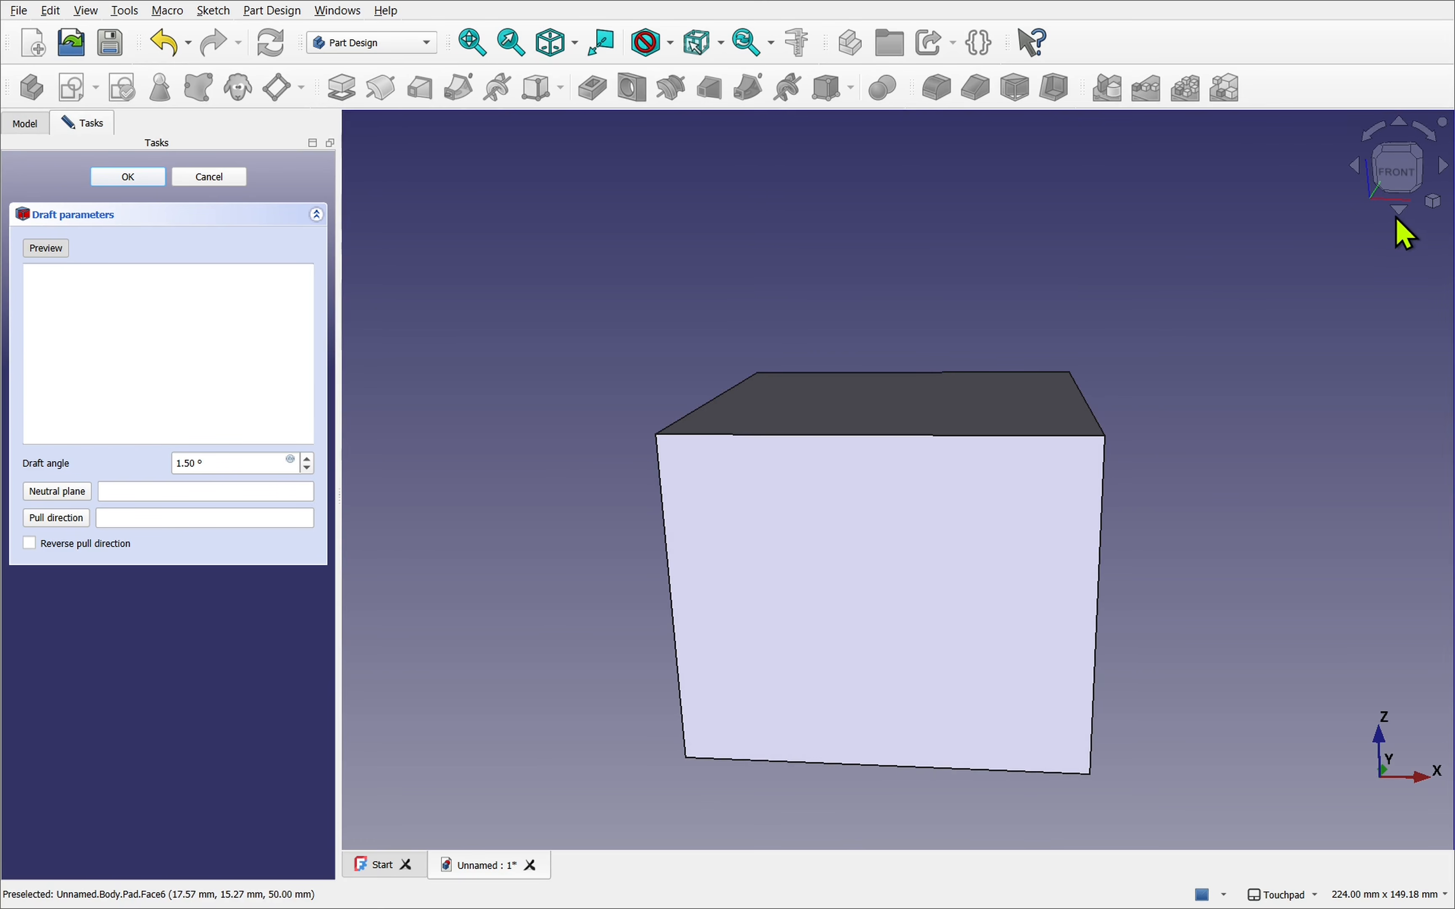
left_click(1434, 202)
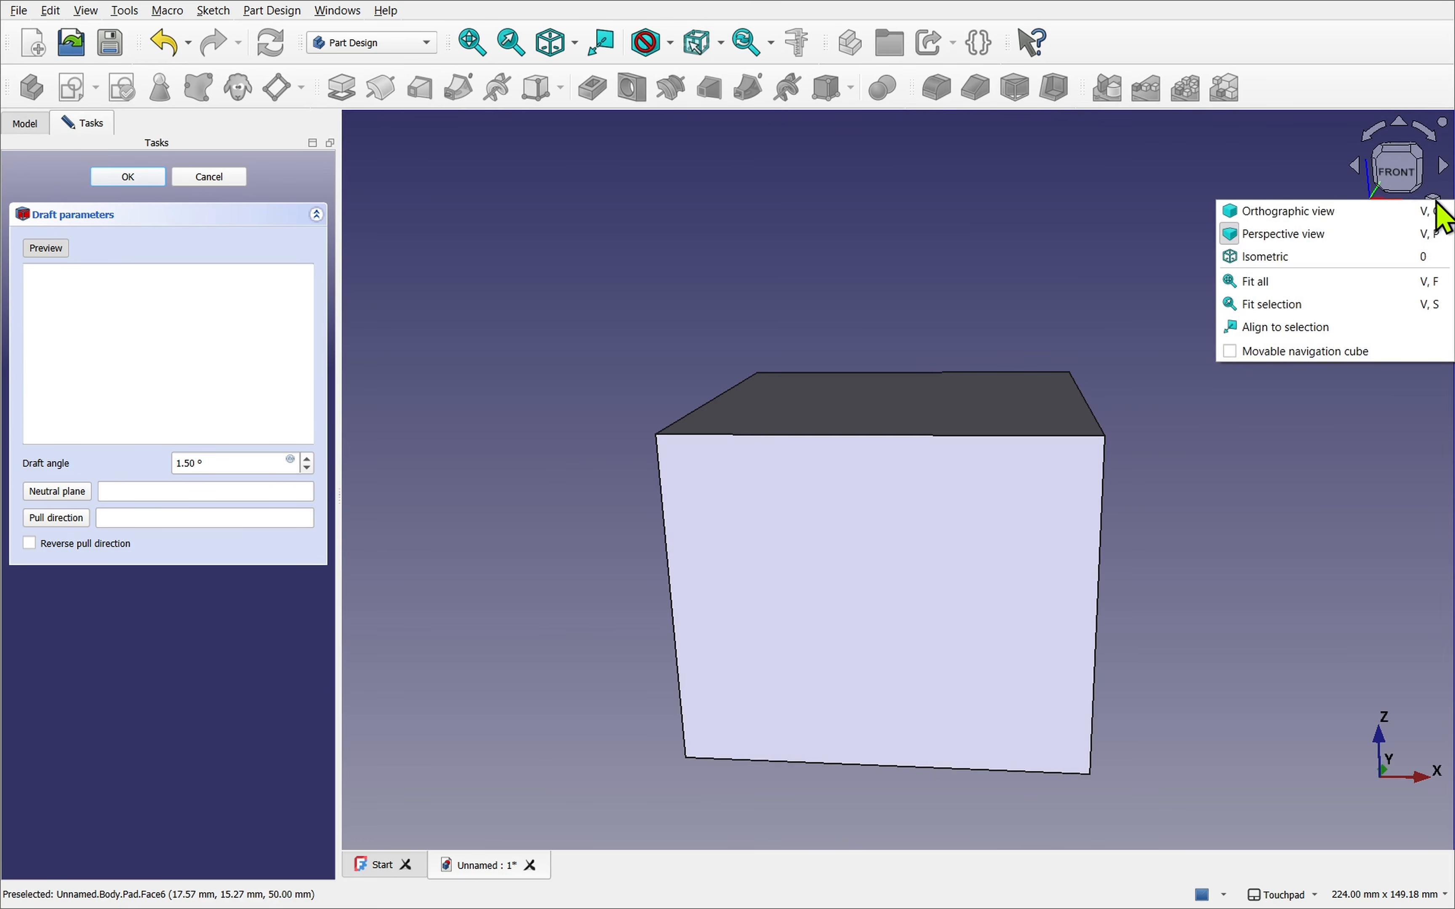
left_click(1311, 215)
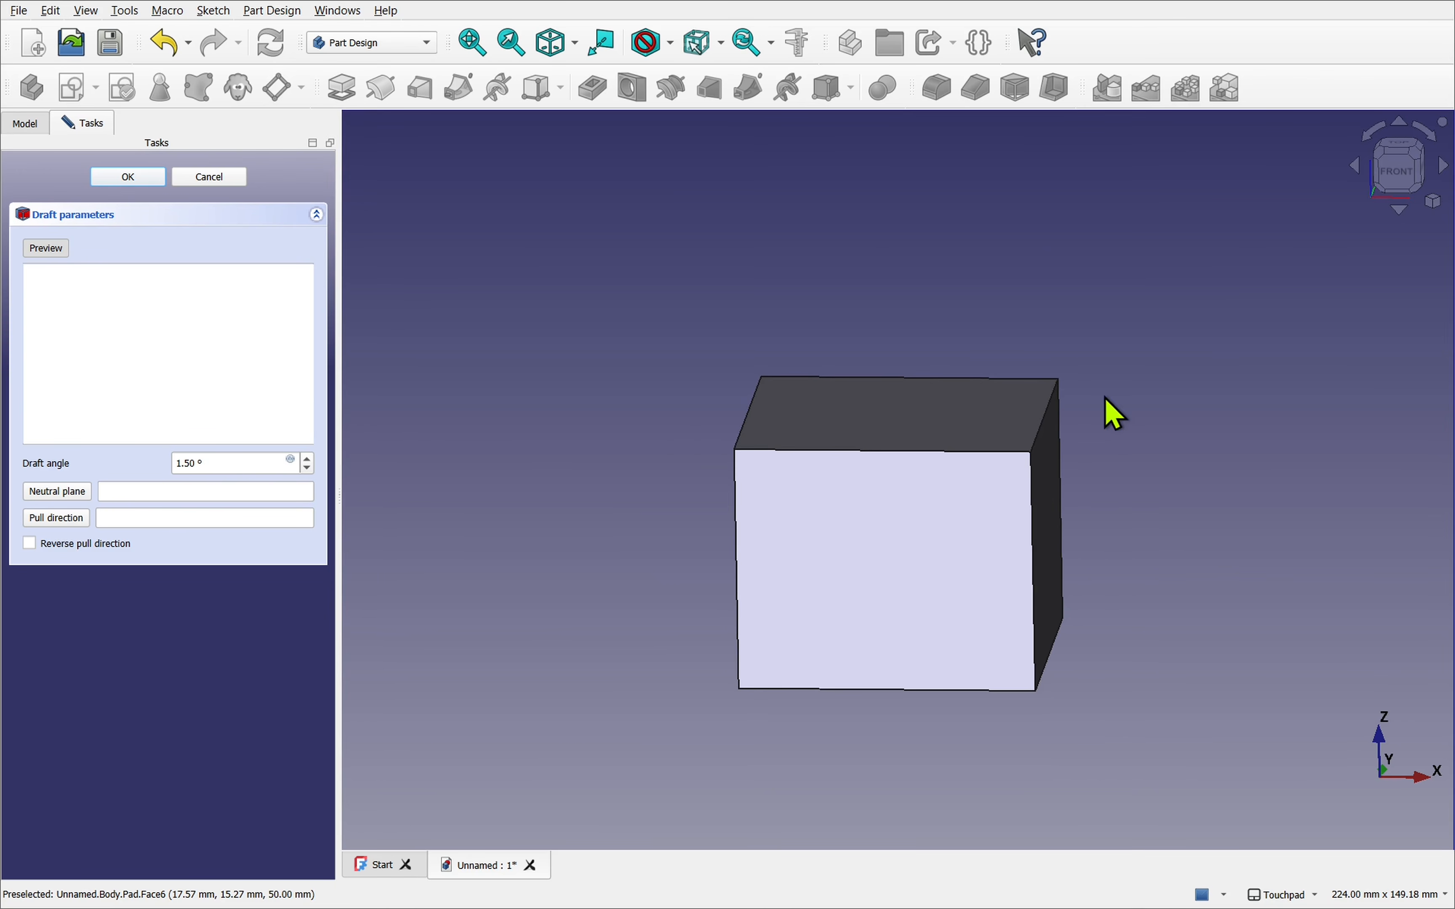
Step: Add the block's top face to the draft and set the draft angle to 16.50°
left_click_drag(1104, 412, 1010, 421, "shift")
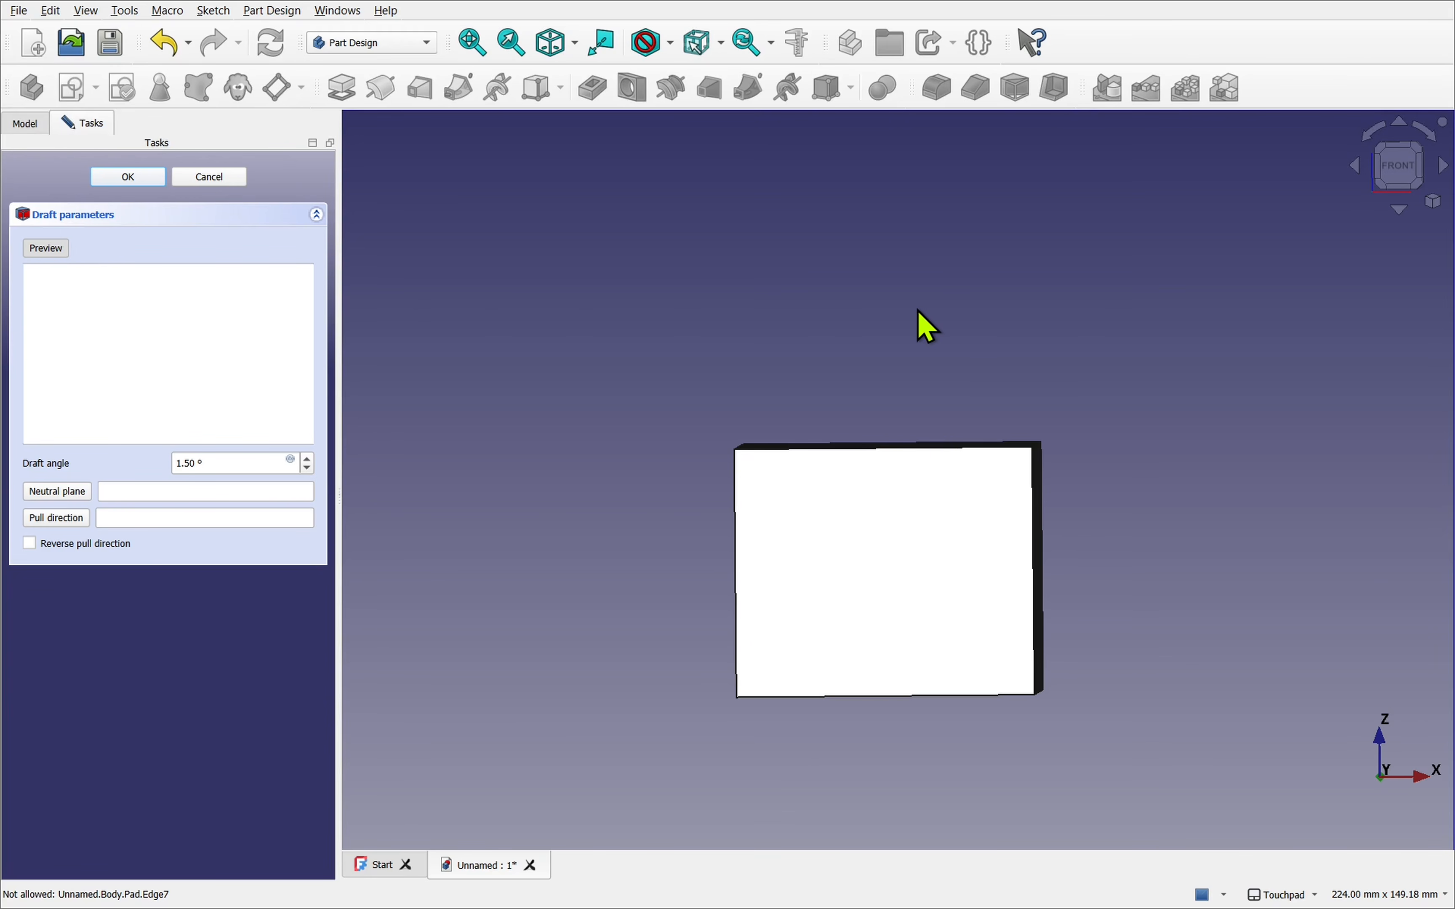
left_click_drag(916, 311, 900, 393, "alt")
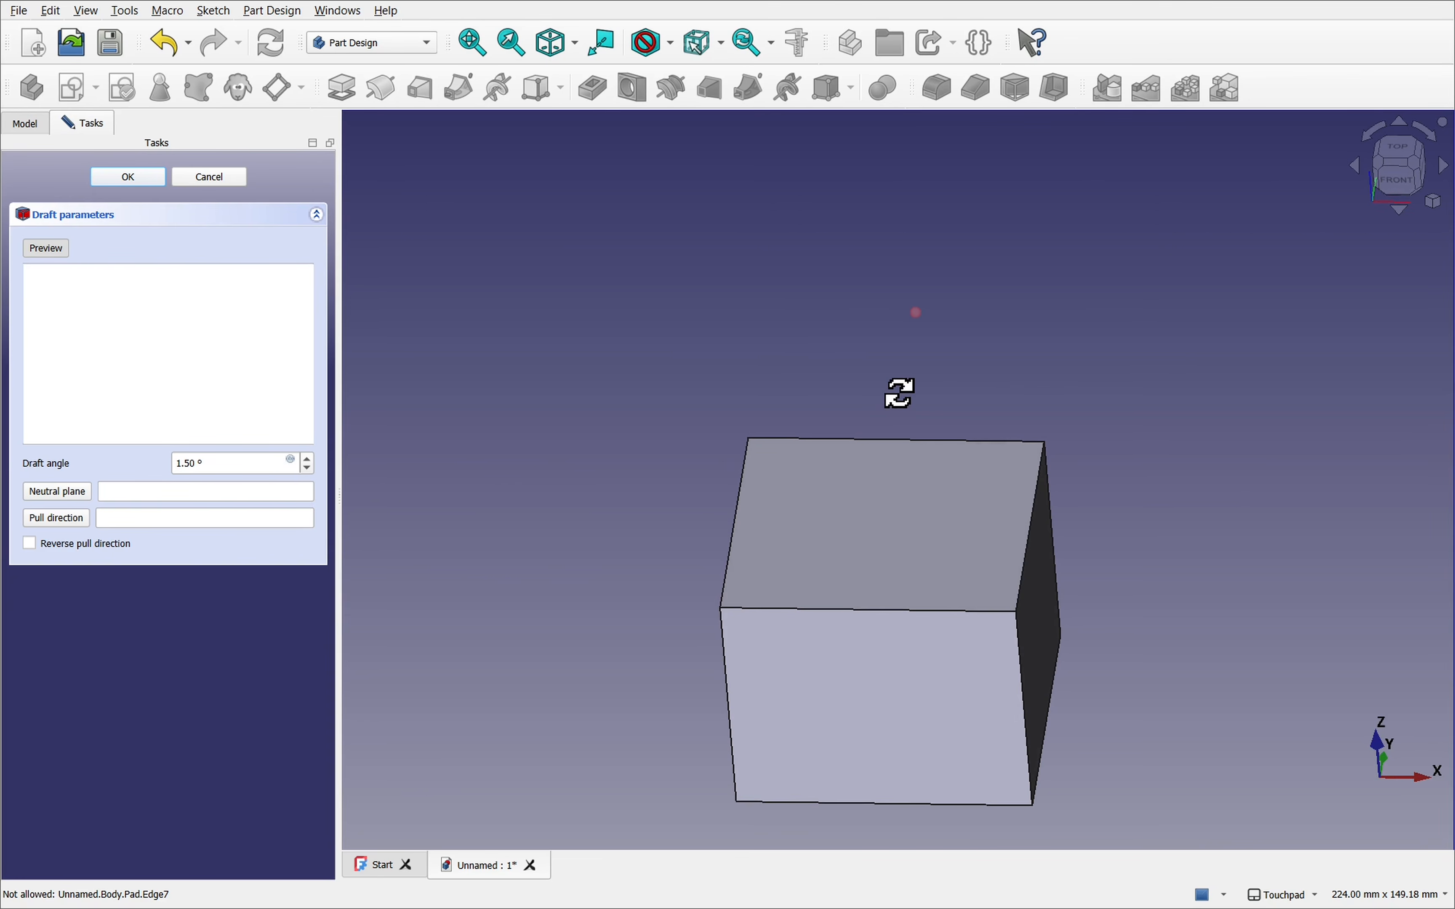
left_click(892, 504)
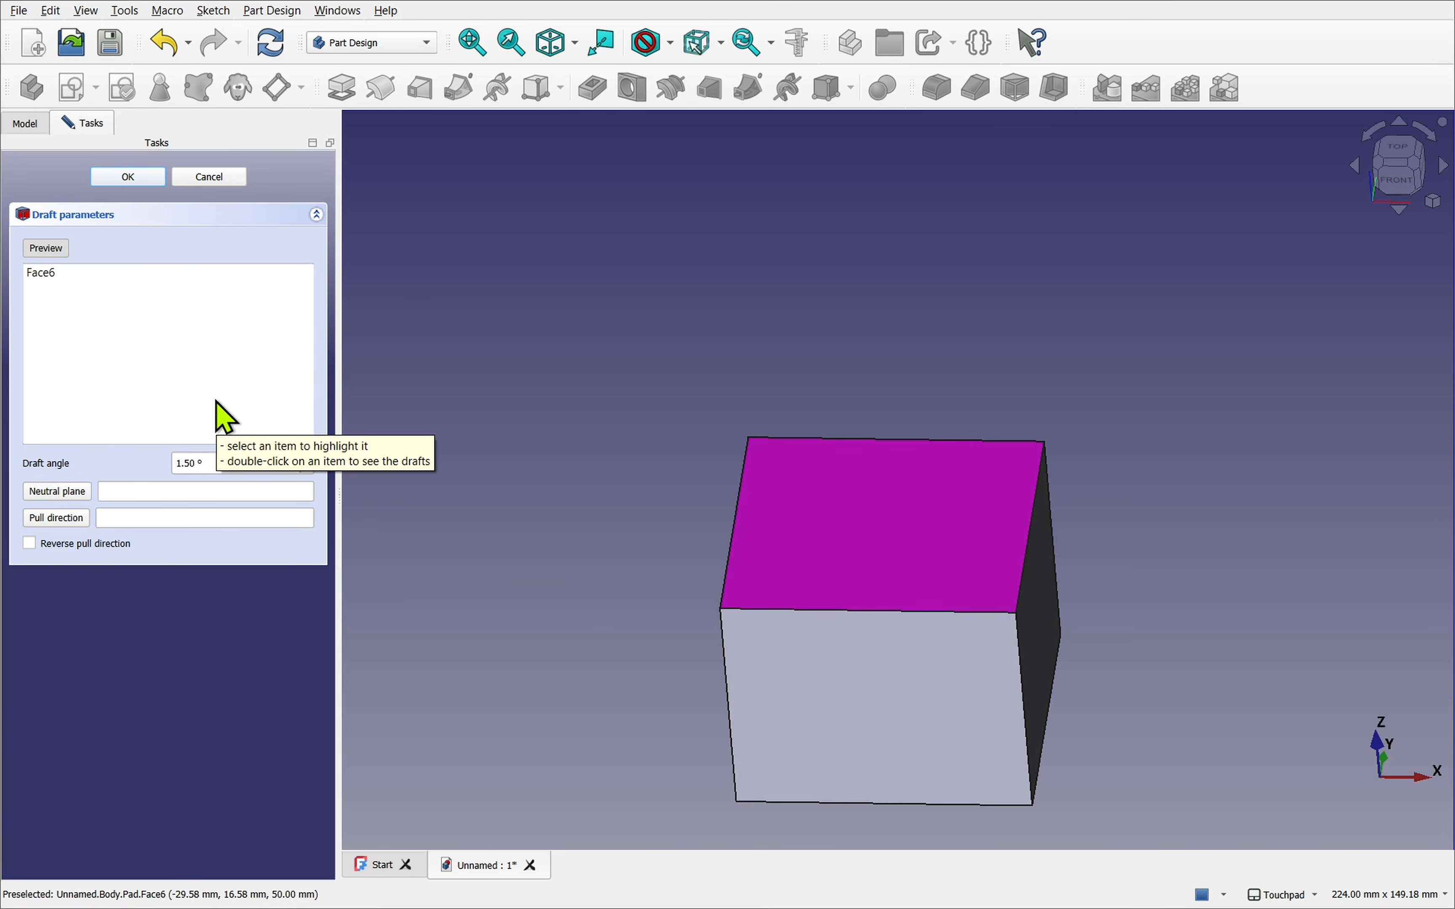
left_click(309, 463)
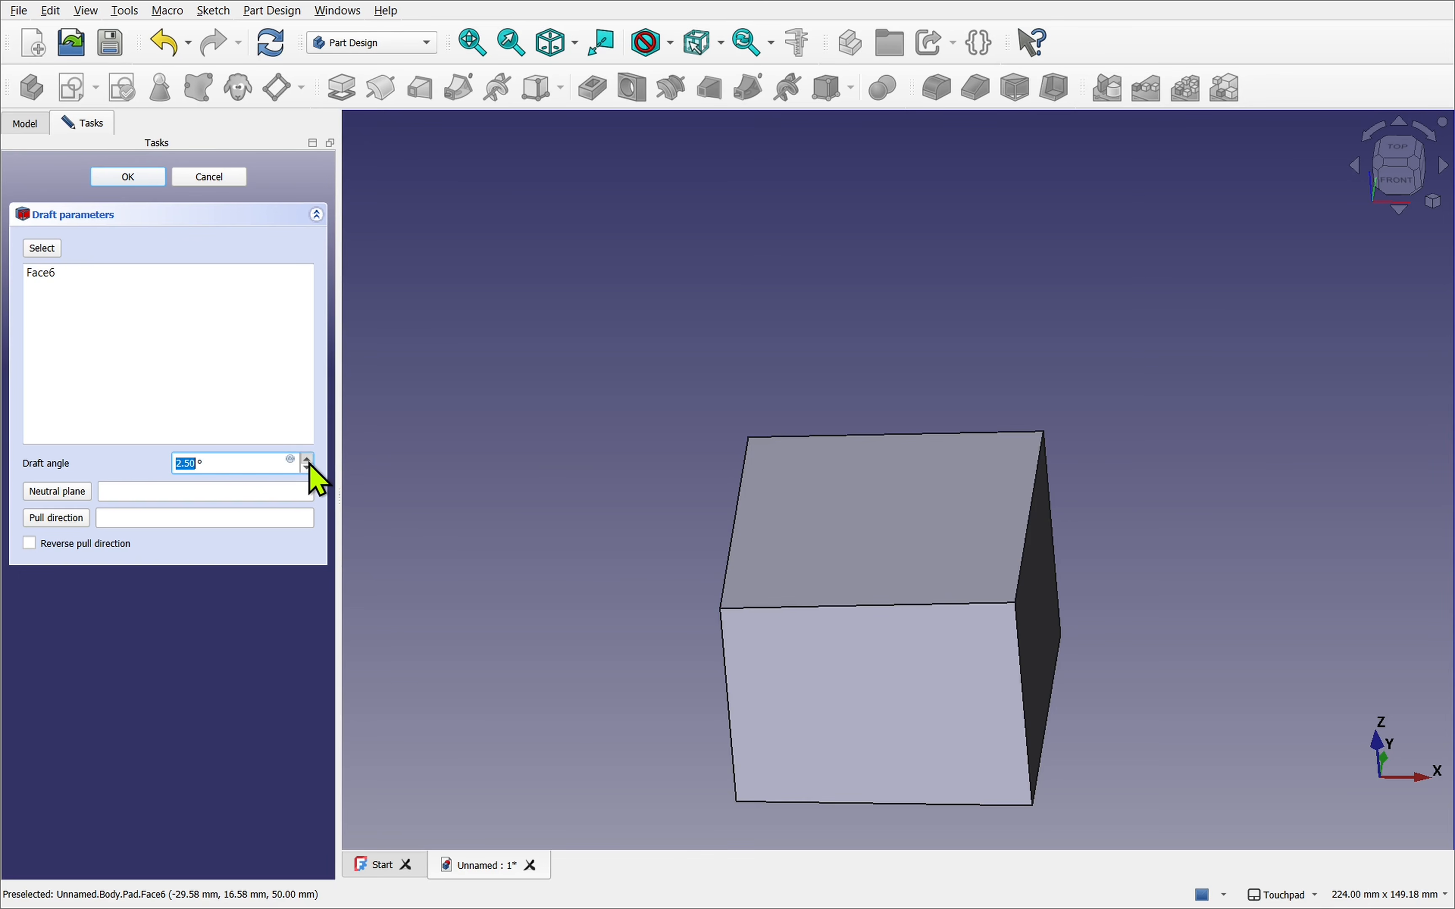
left_click(309, 462)
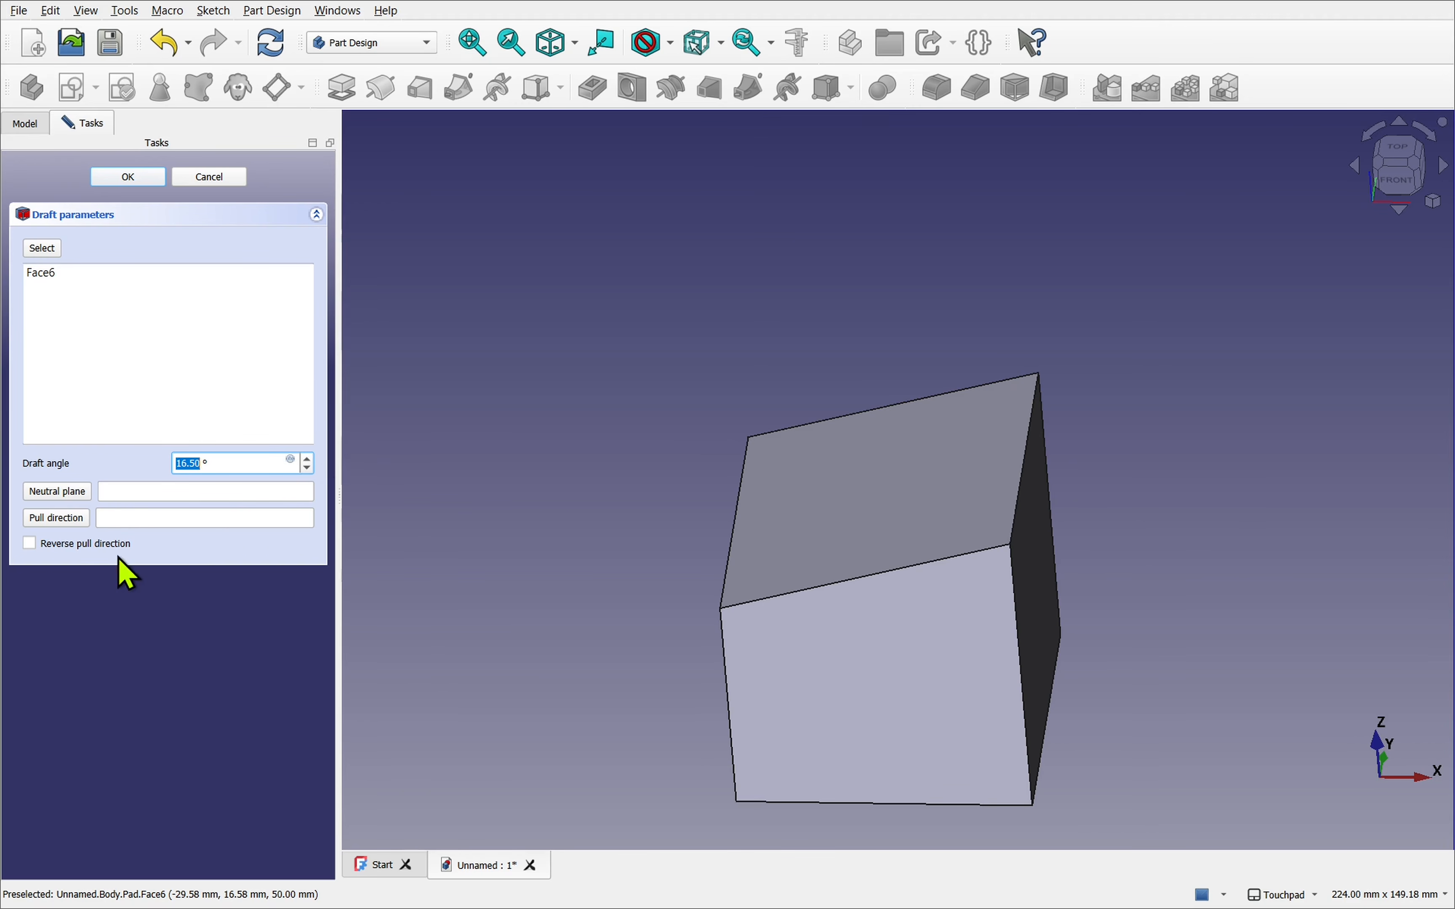
Step: Reverse the draft's pull direction and set the draft angle to 26.50°
left_click(30, 544)
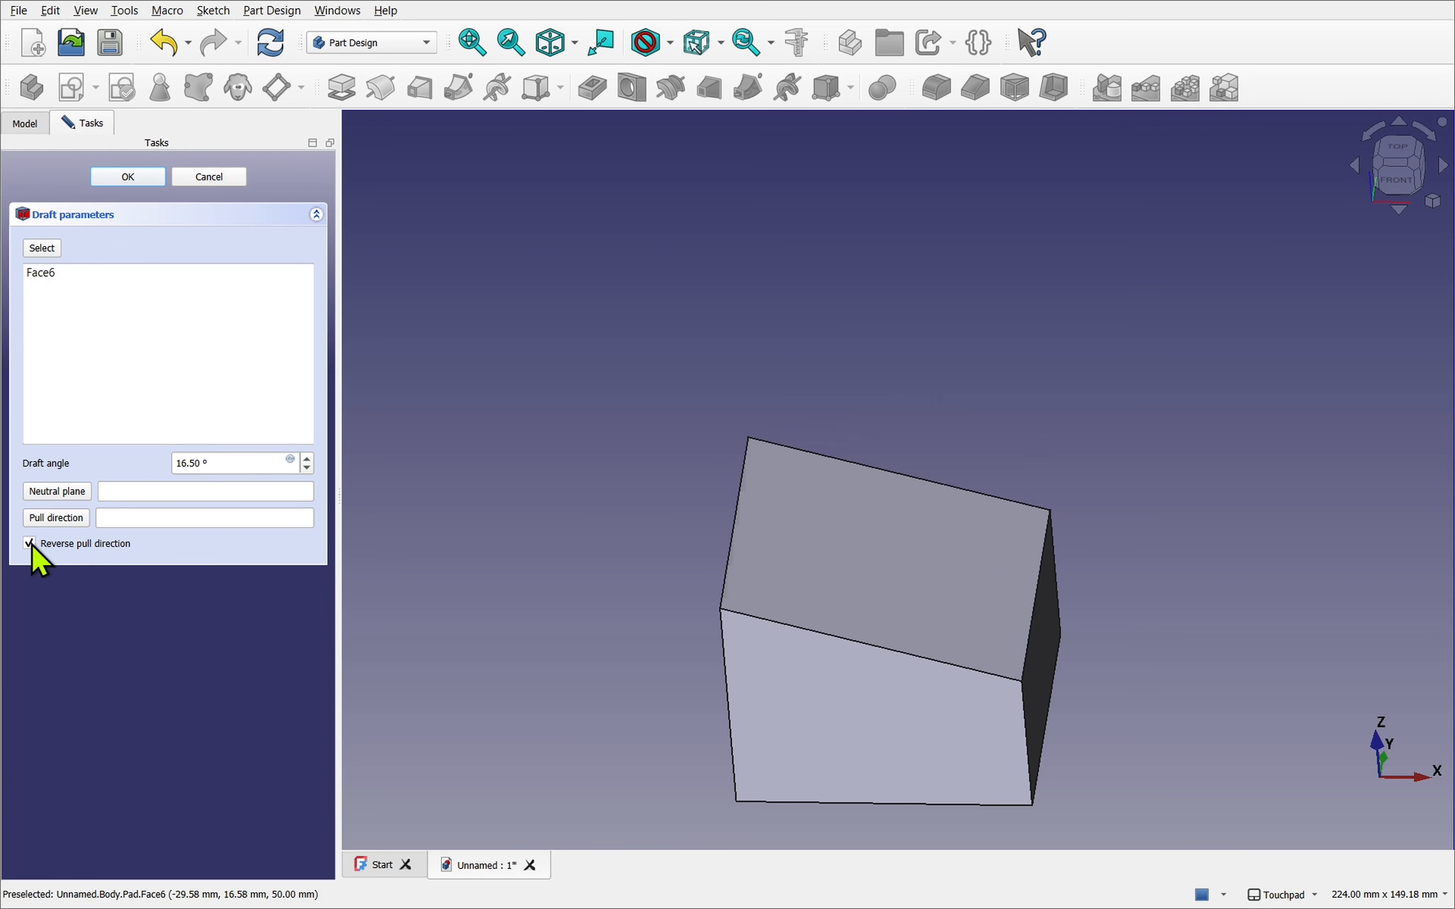
left_click(306, 459)
left_click(306, 459)
left_click(306, 459)
left_click(307, 459)
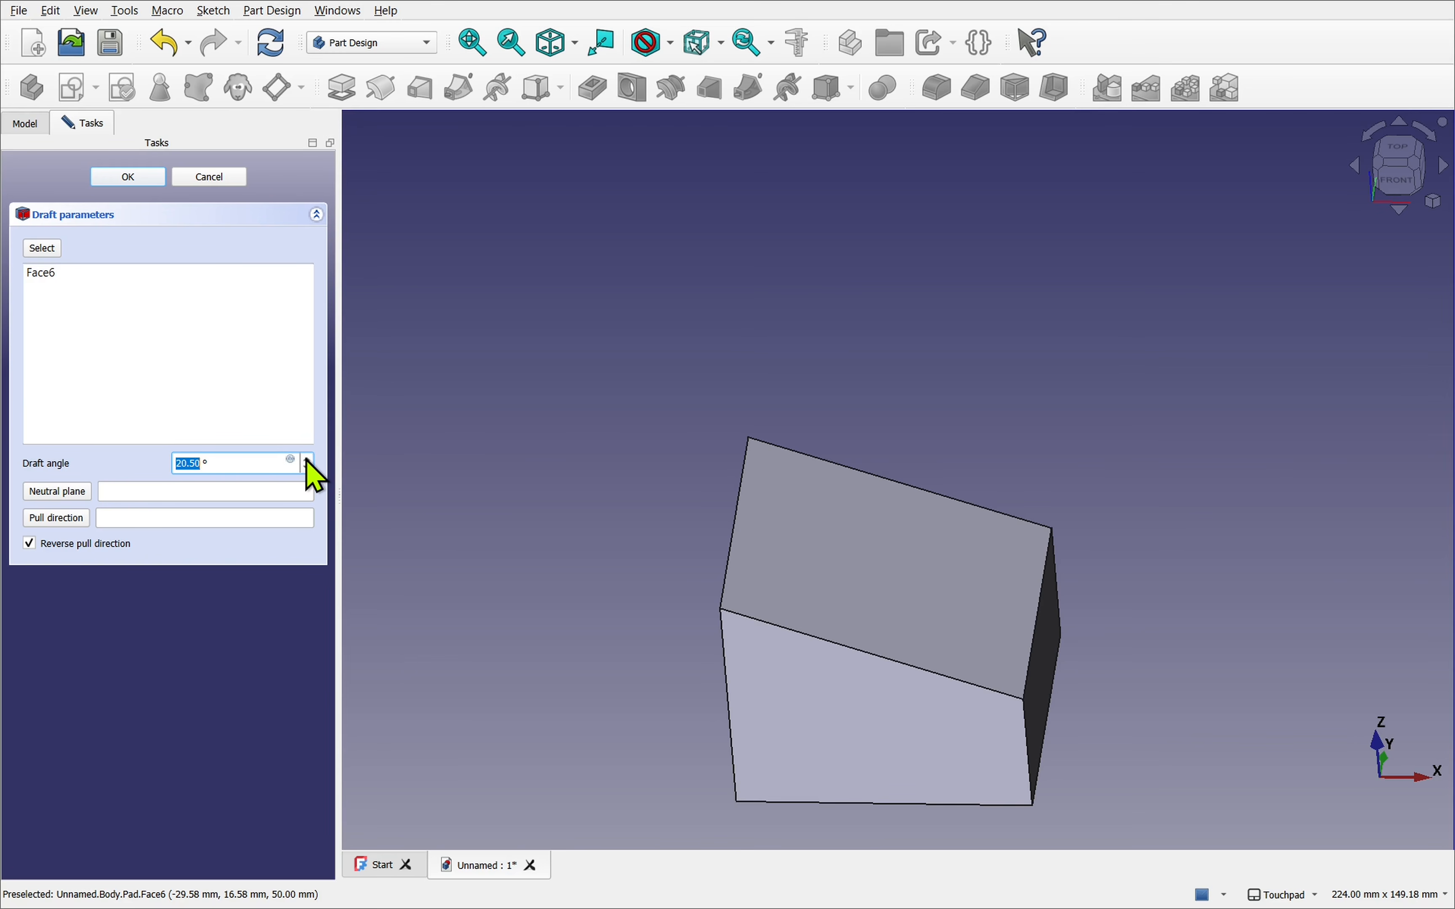
left_click(307, 459)
left_click(307, 459)
left_click(306, 460)
left_click(306, 459)
left_click(307, 460)
left_click(307, 459)
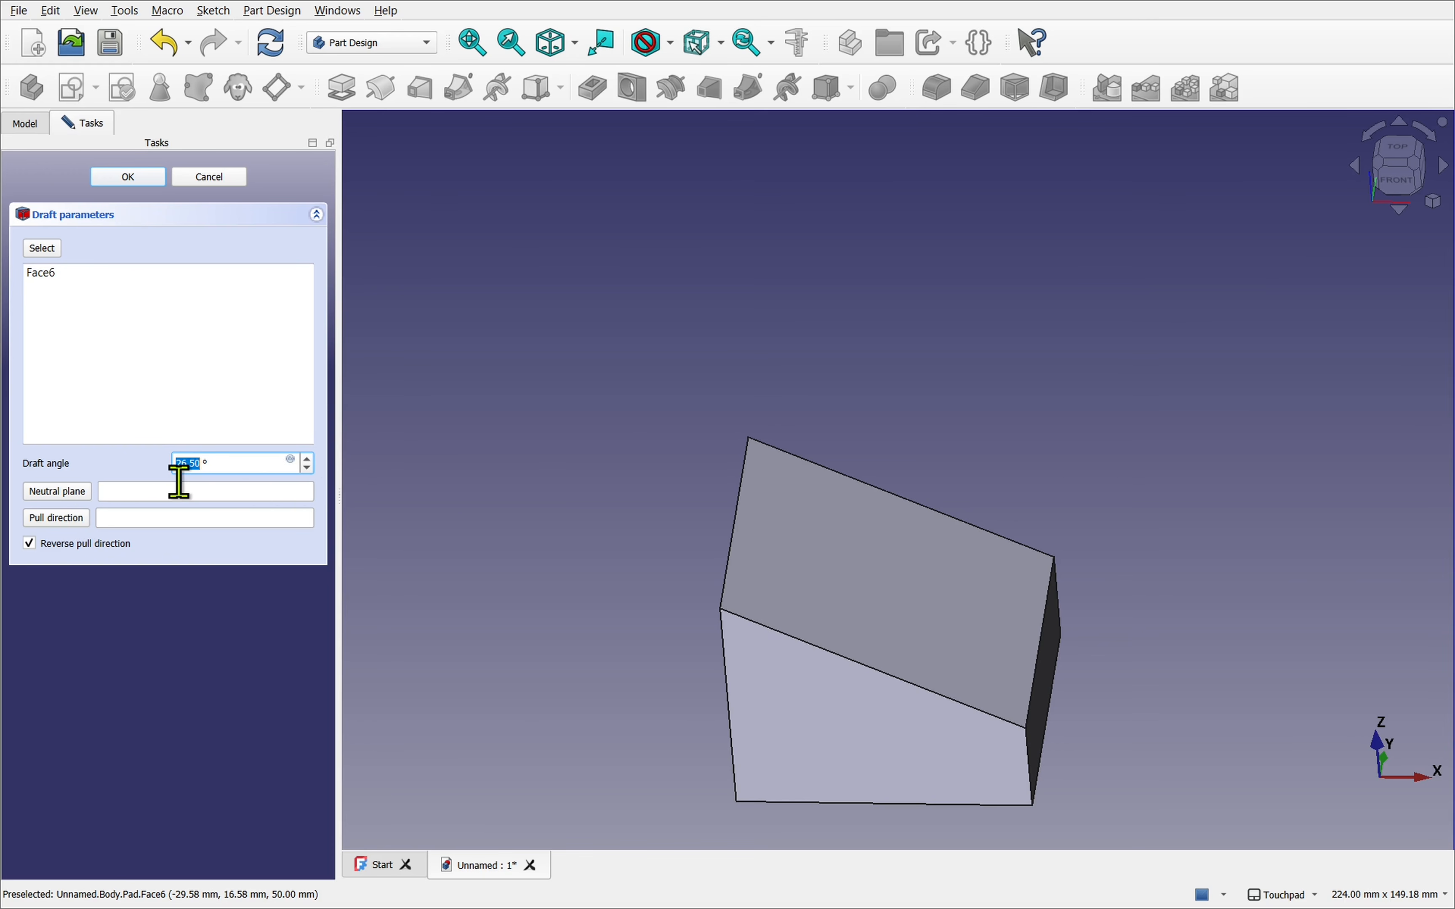
Step: Set the block's front face as the neutral plane of the draft
left_click(67, 492)
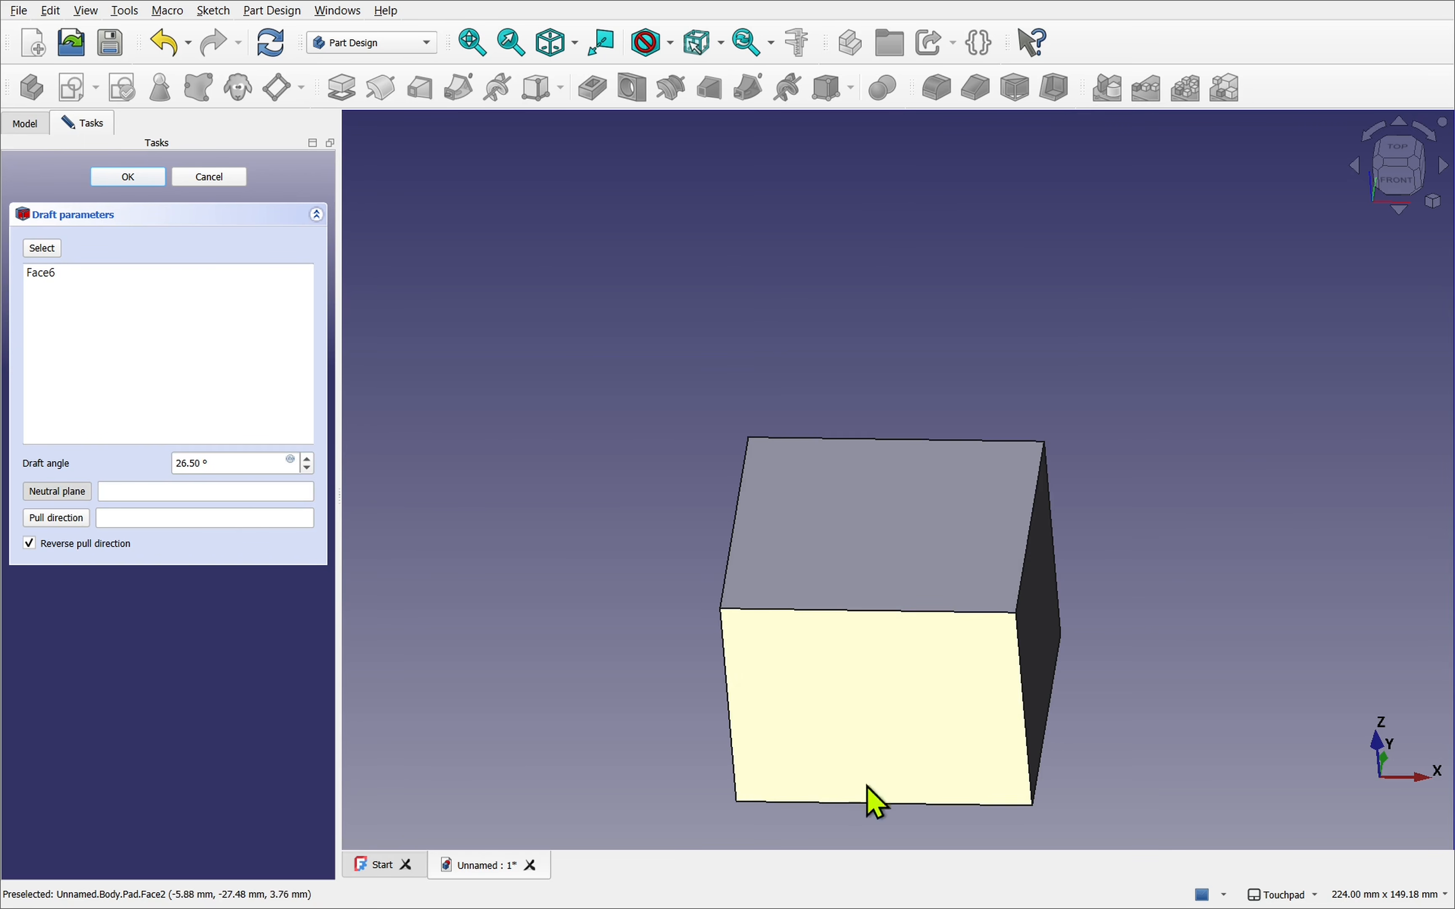
left_click(908, 726)
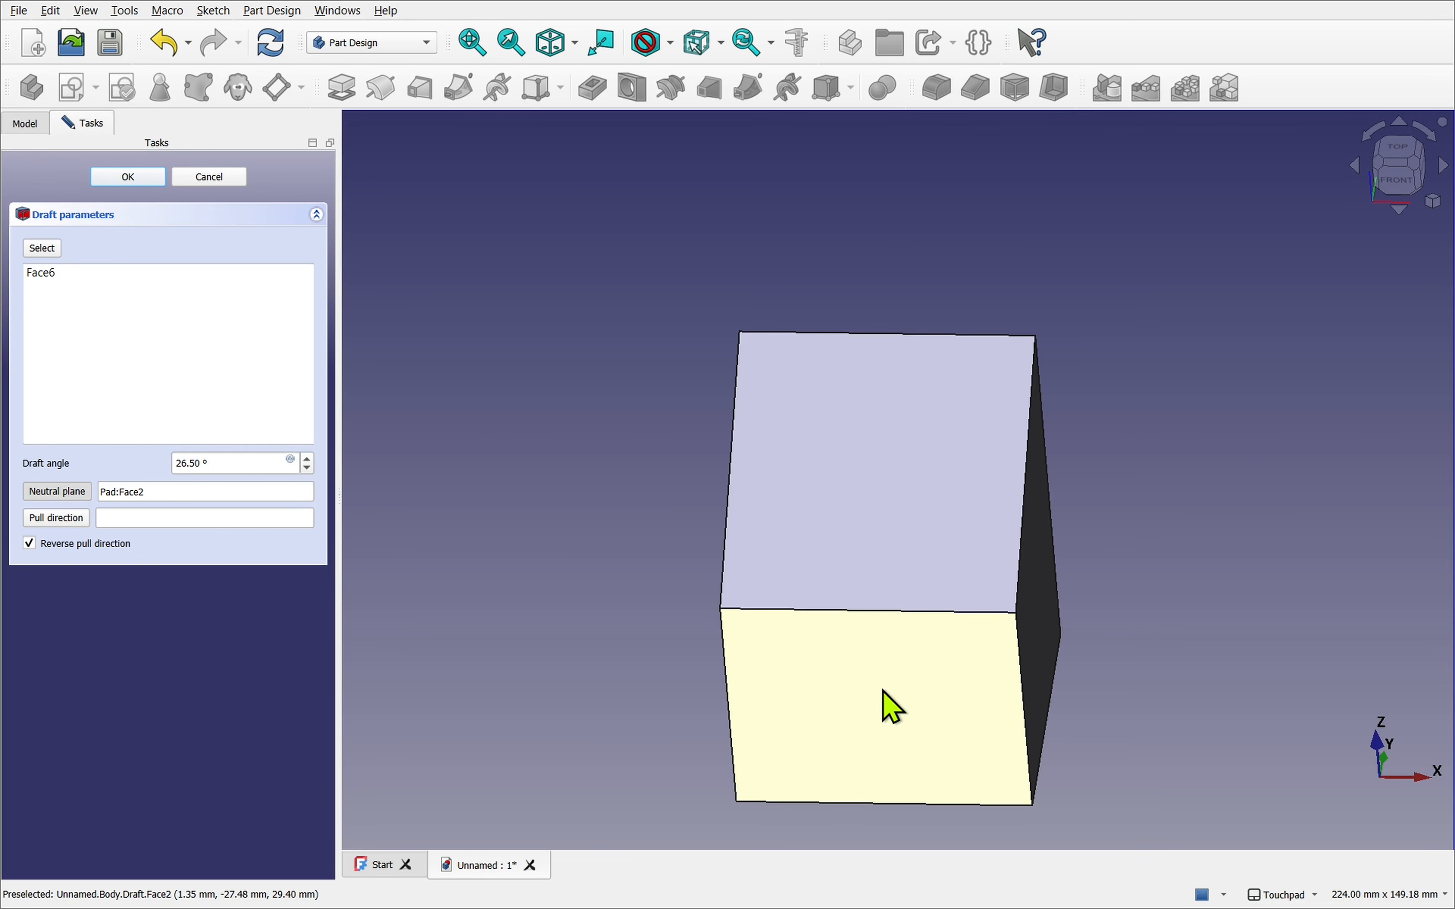
left_click_drag(929, 689, 750, 682, "shift")
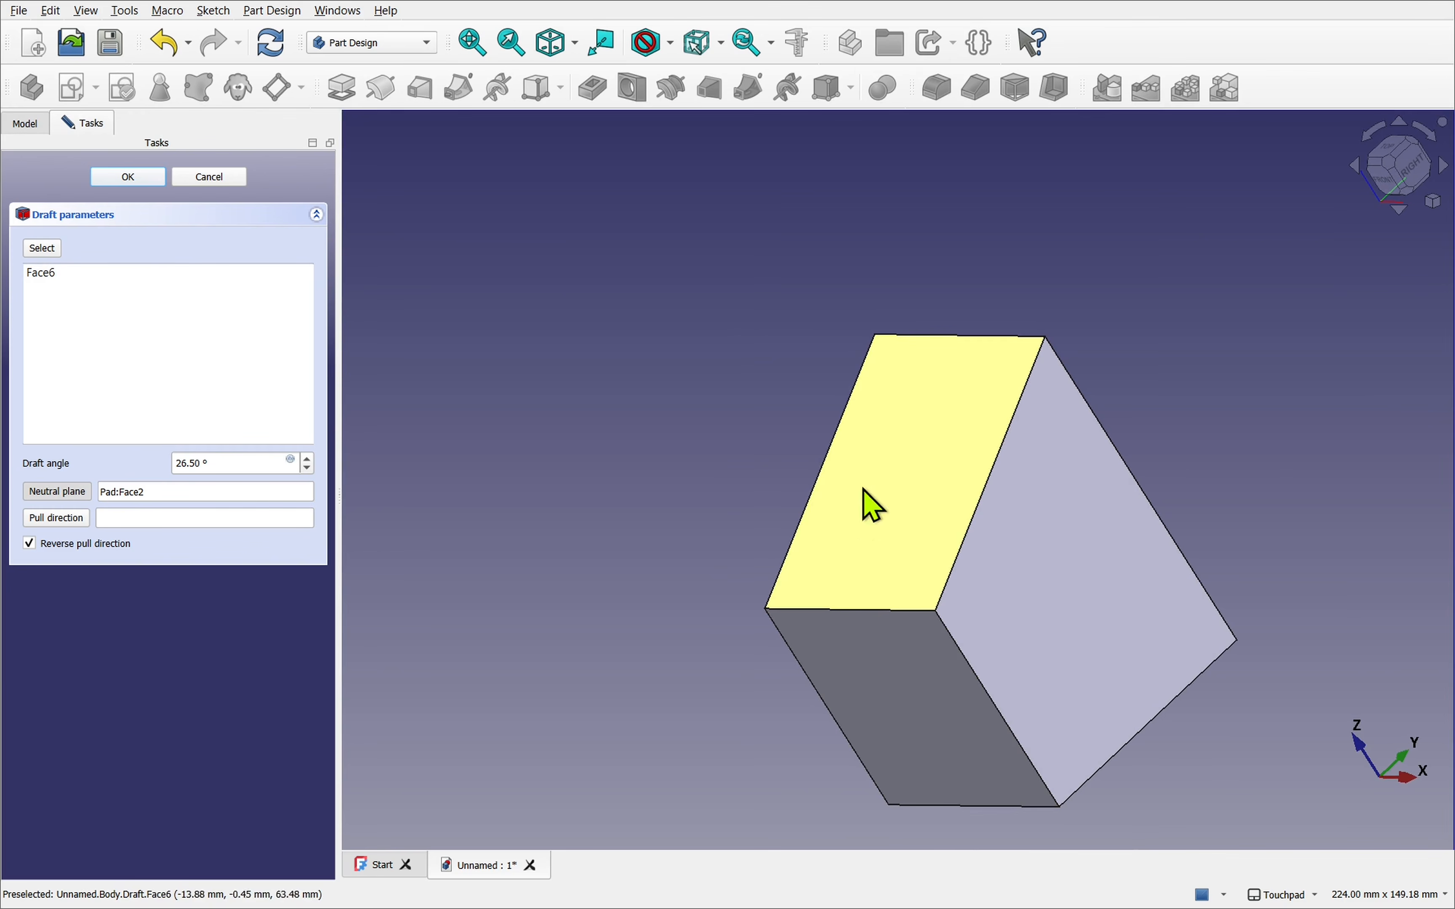
Step: Set the draft angle to 32.50° and turn off the reversed pull direction
scroll(306, 460, "up", 6)
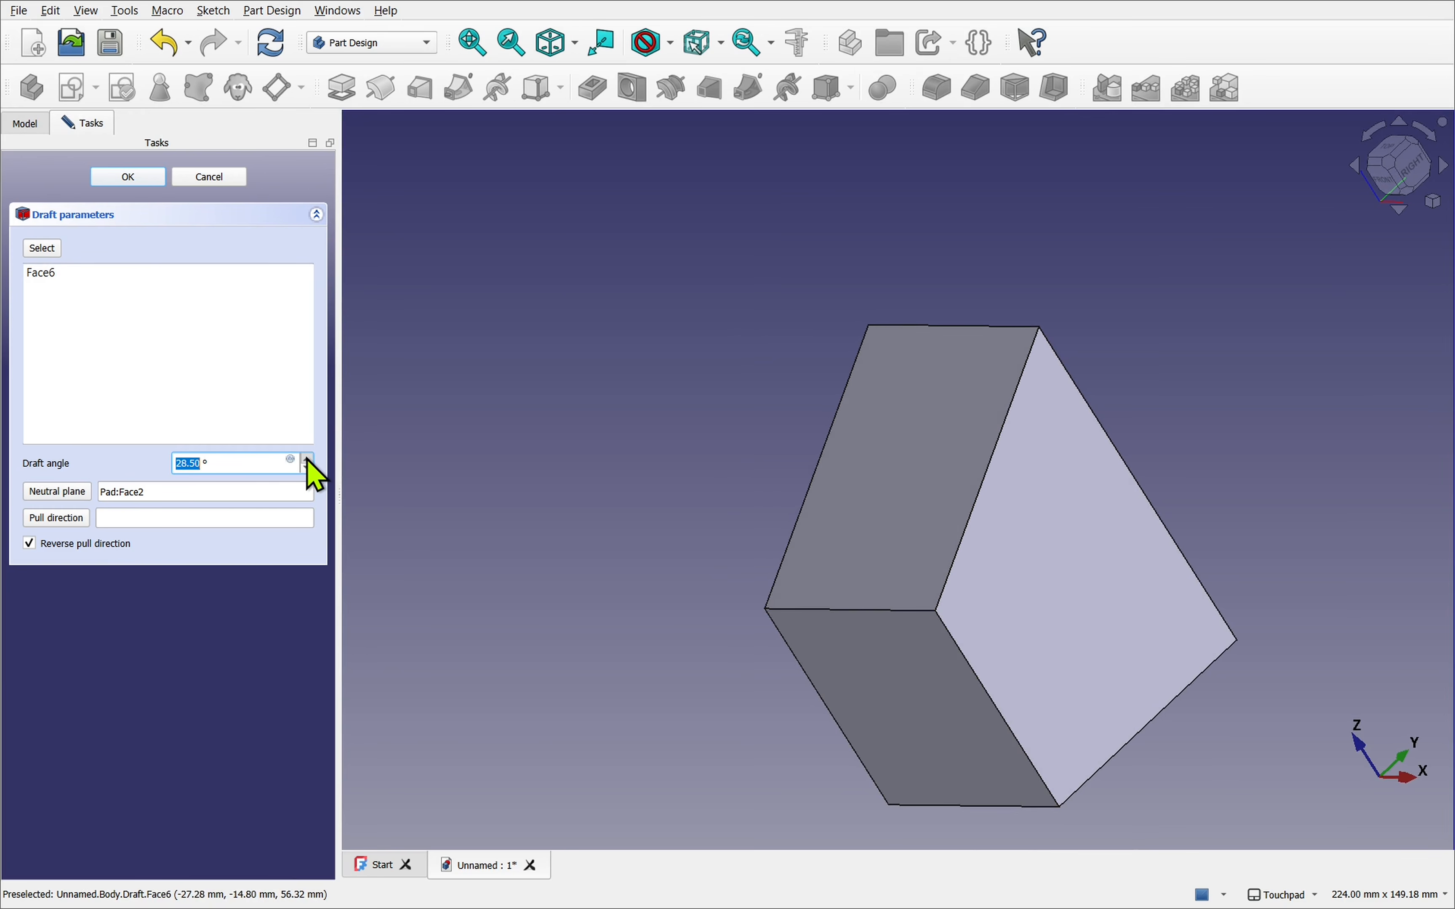
left_click(29, 544)
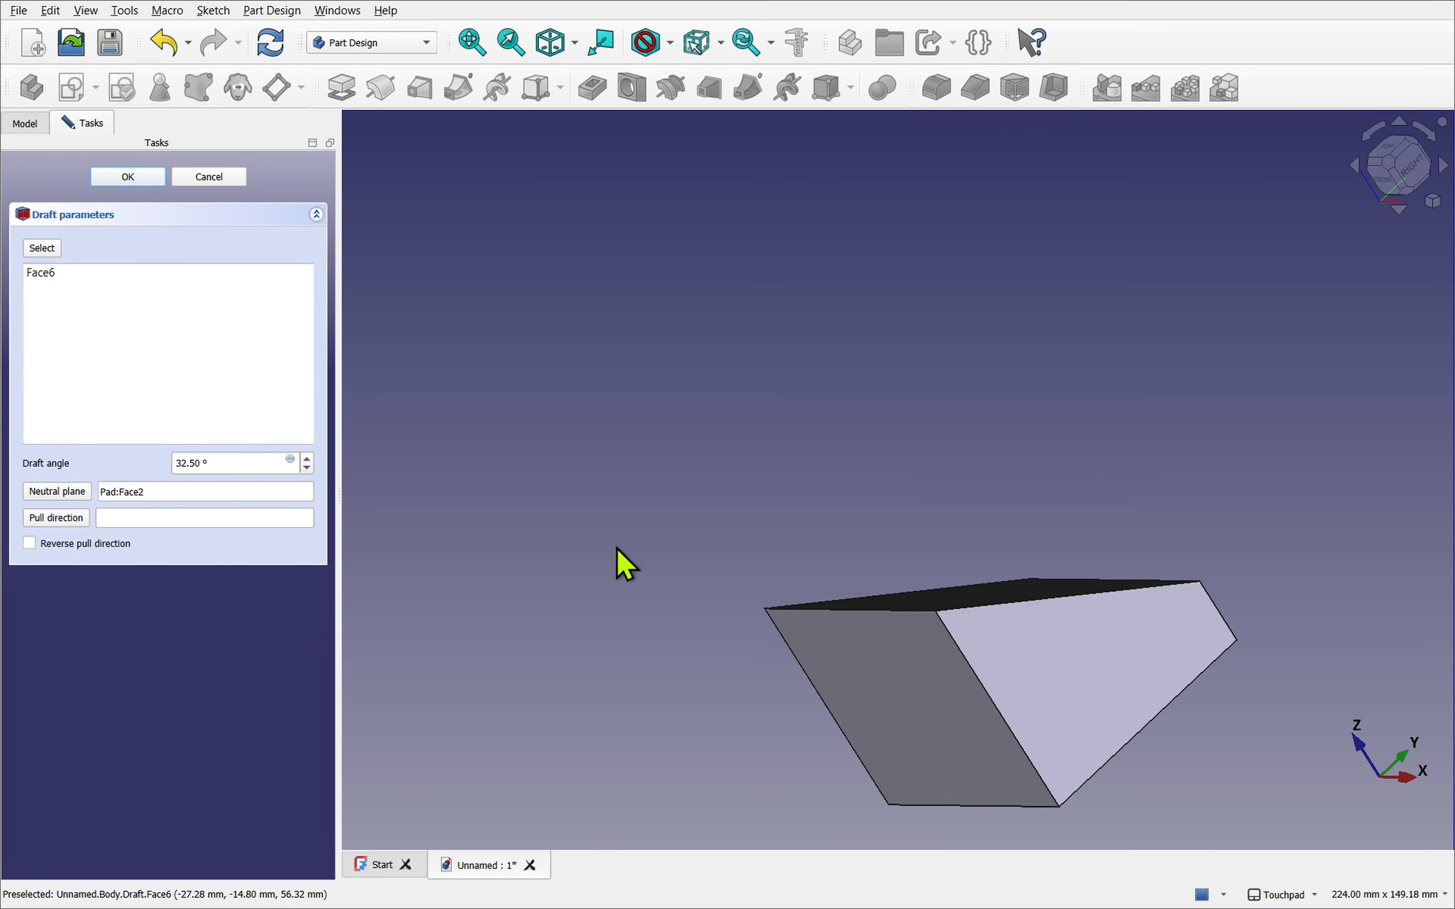
mouse_move(996, 638)
middle_mouse_down()
mouse_move(1114, 675)
mouse_move(1205, 652)
mouse_move(993, 643)
mouse_move(1045, 640)
mouse_move(1023, 644)
middle_mouse_up()
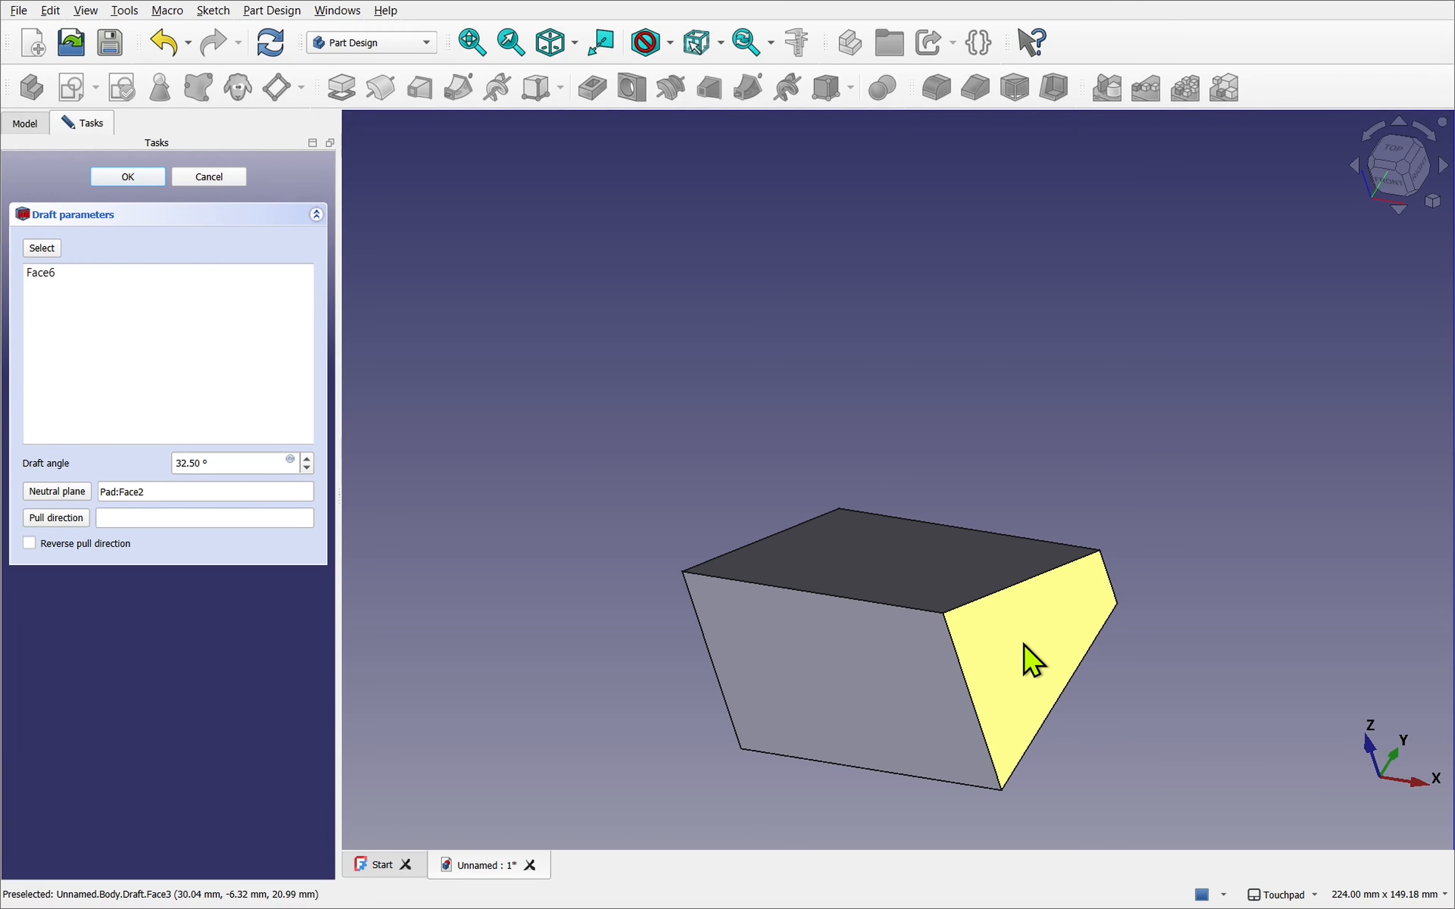
Step: Show the body's Origin planes and axes in the model while the draft stays open
left_click(25, 127)
left_click(122, 203)
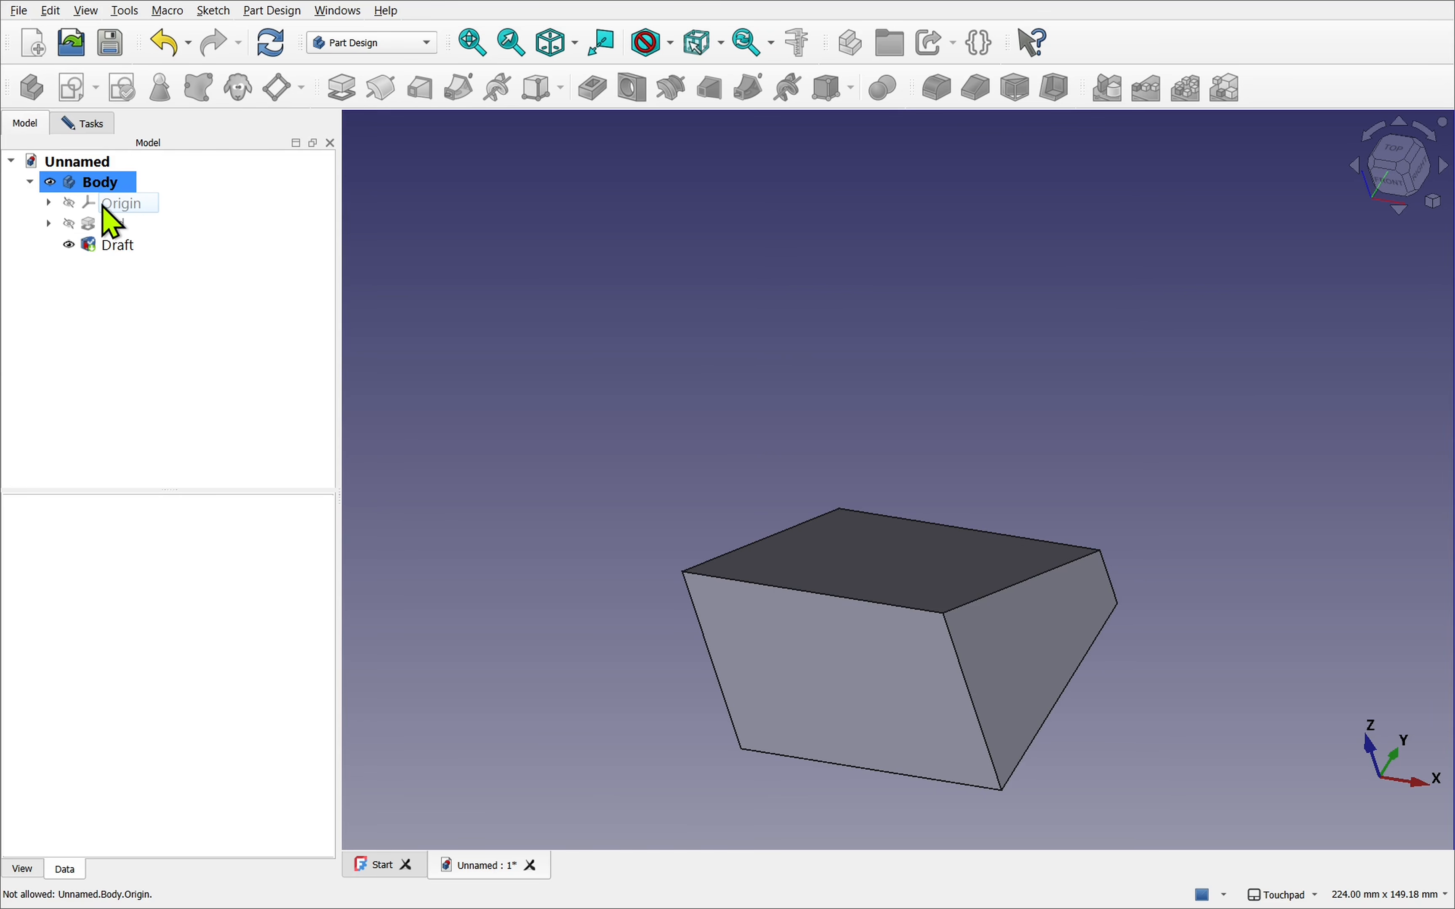
left_click(70, 204)
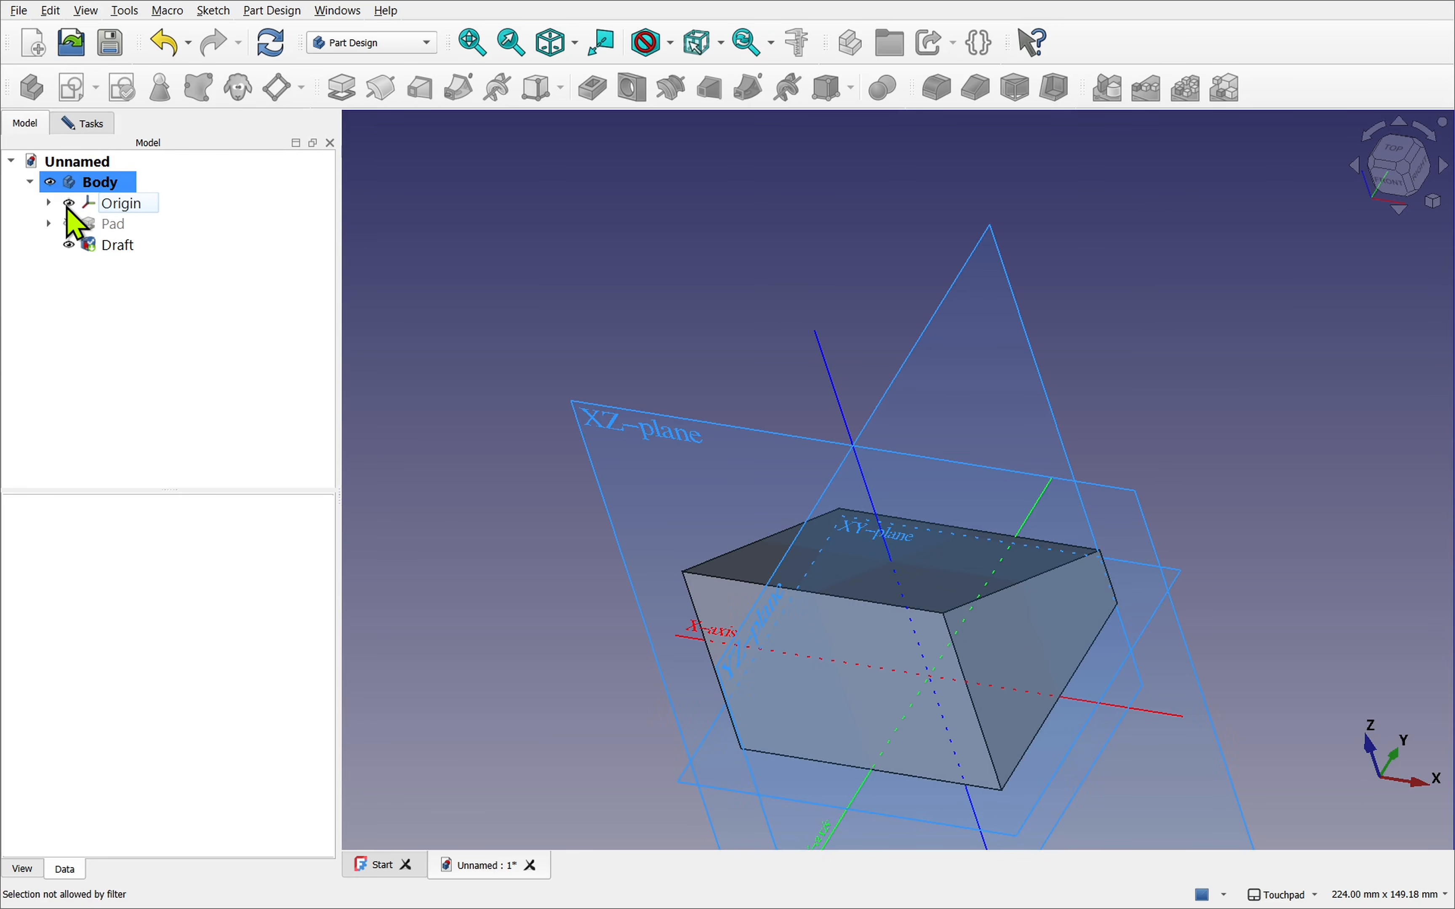
Step: Set the body's YZ plane as the neutral plane of the draft and view the block from the front
left_click(94, 129)
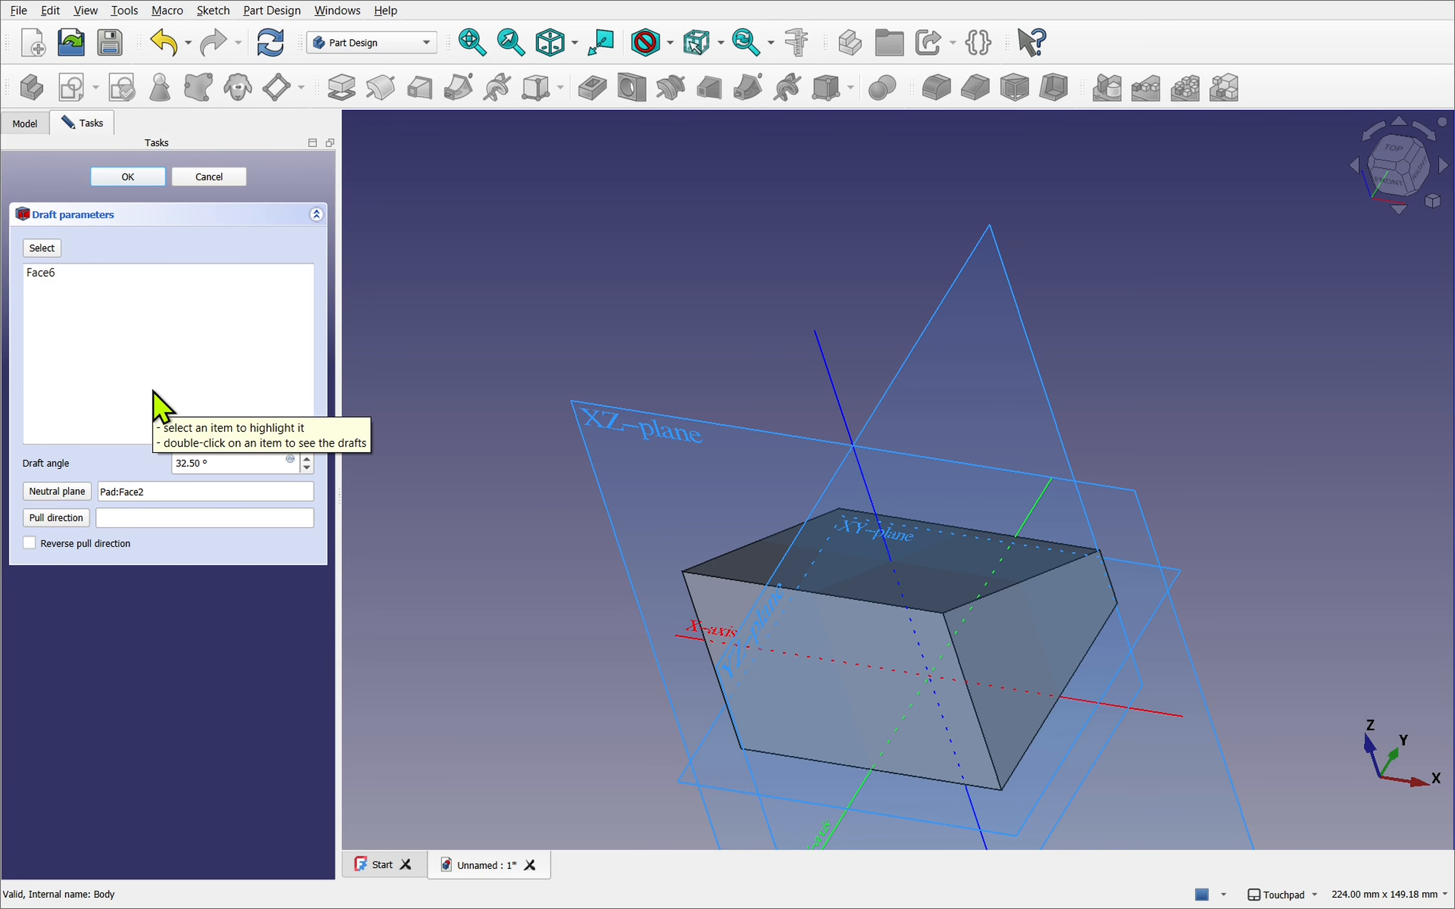
left_click(68, 494)
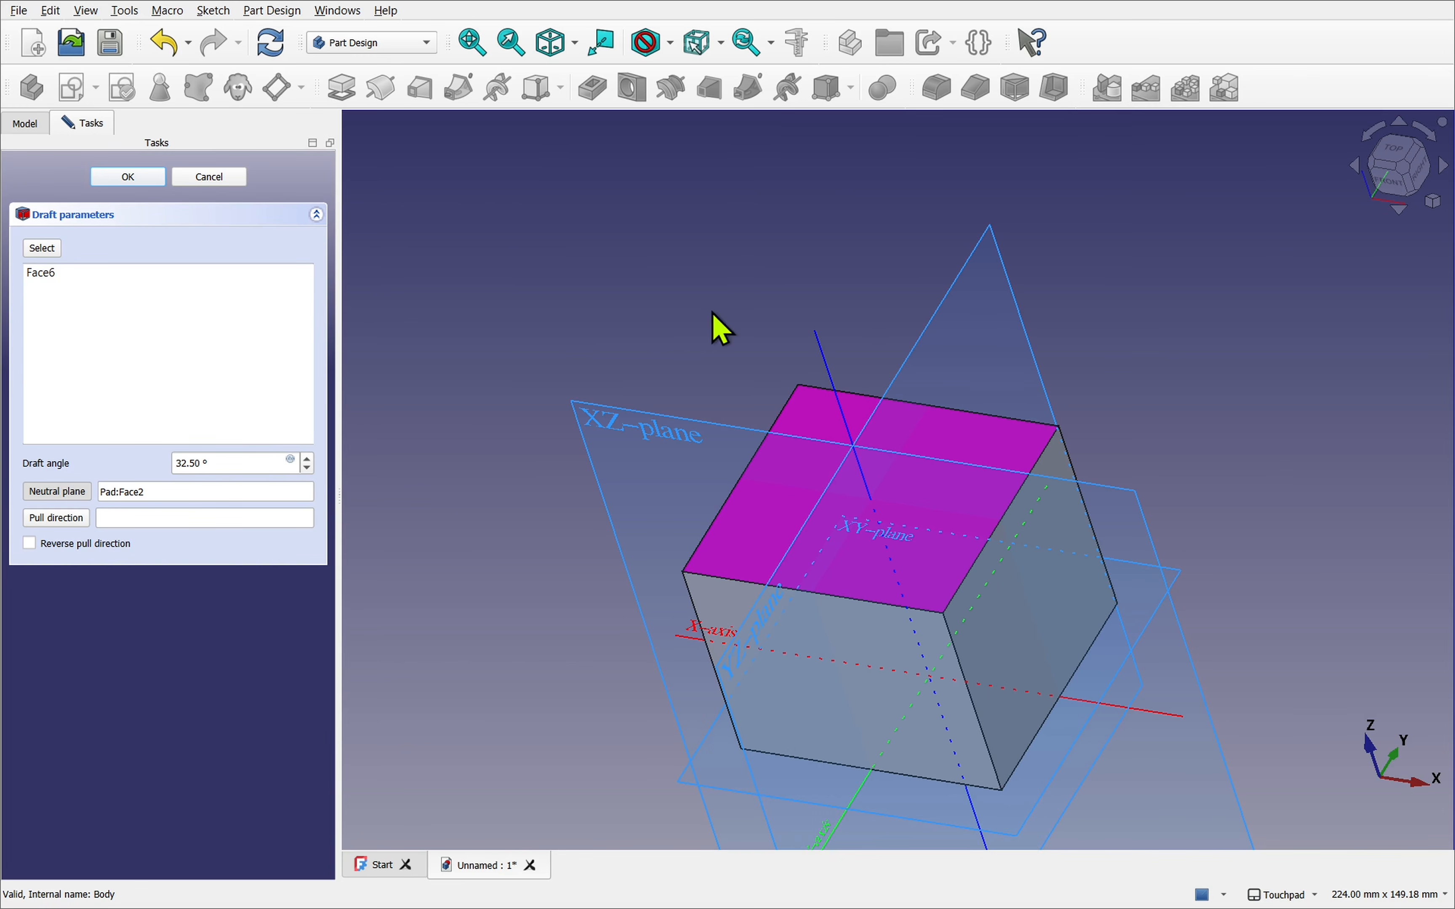
scroll(905, 383, "down", 2)
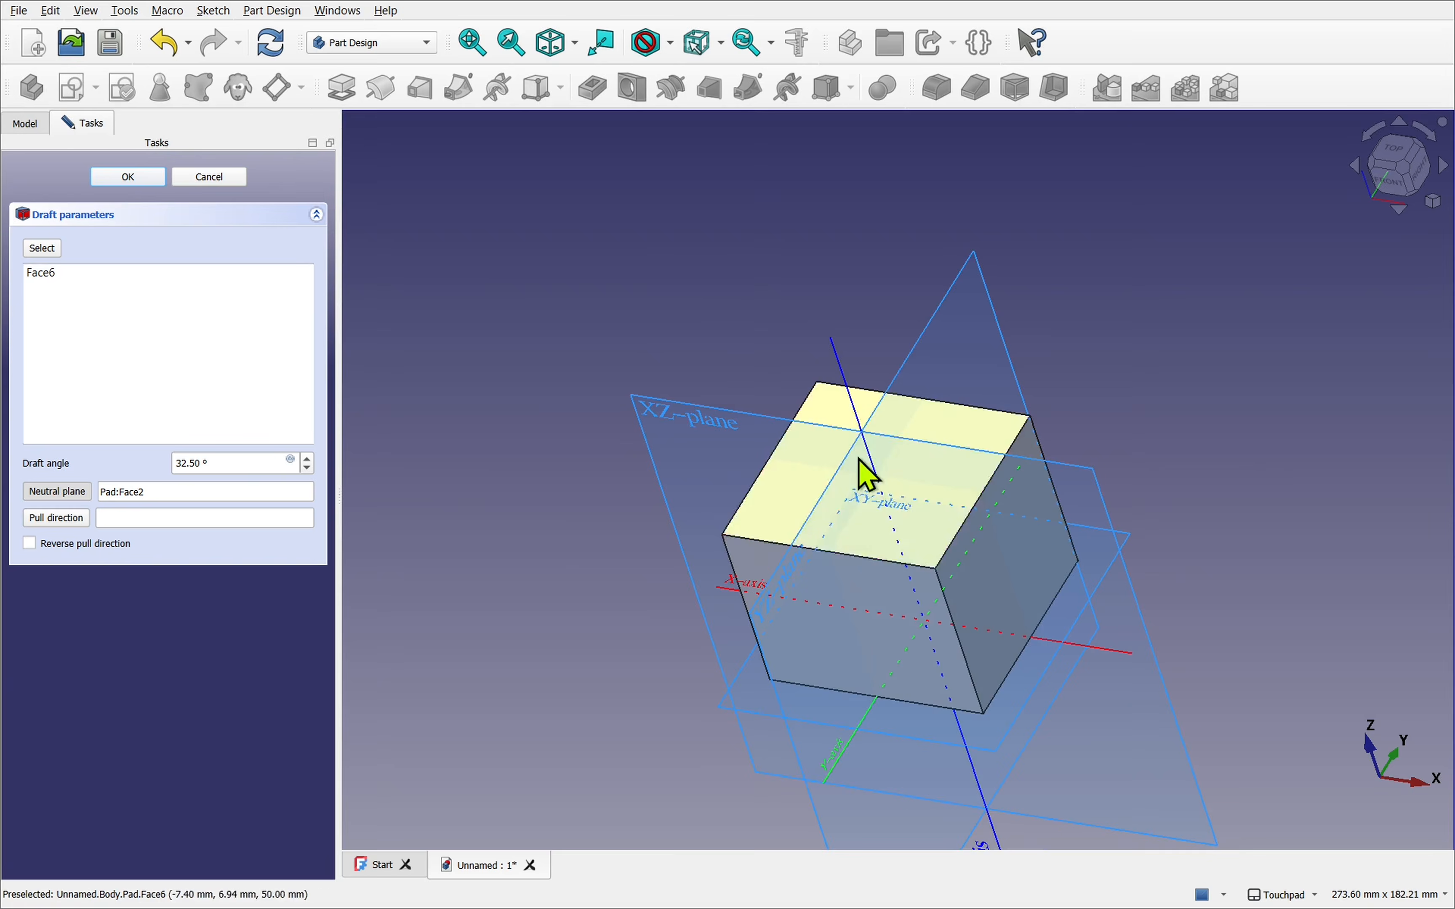
left_click(772, 603)
key("1")
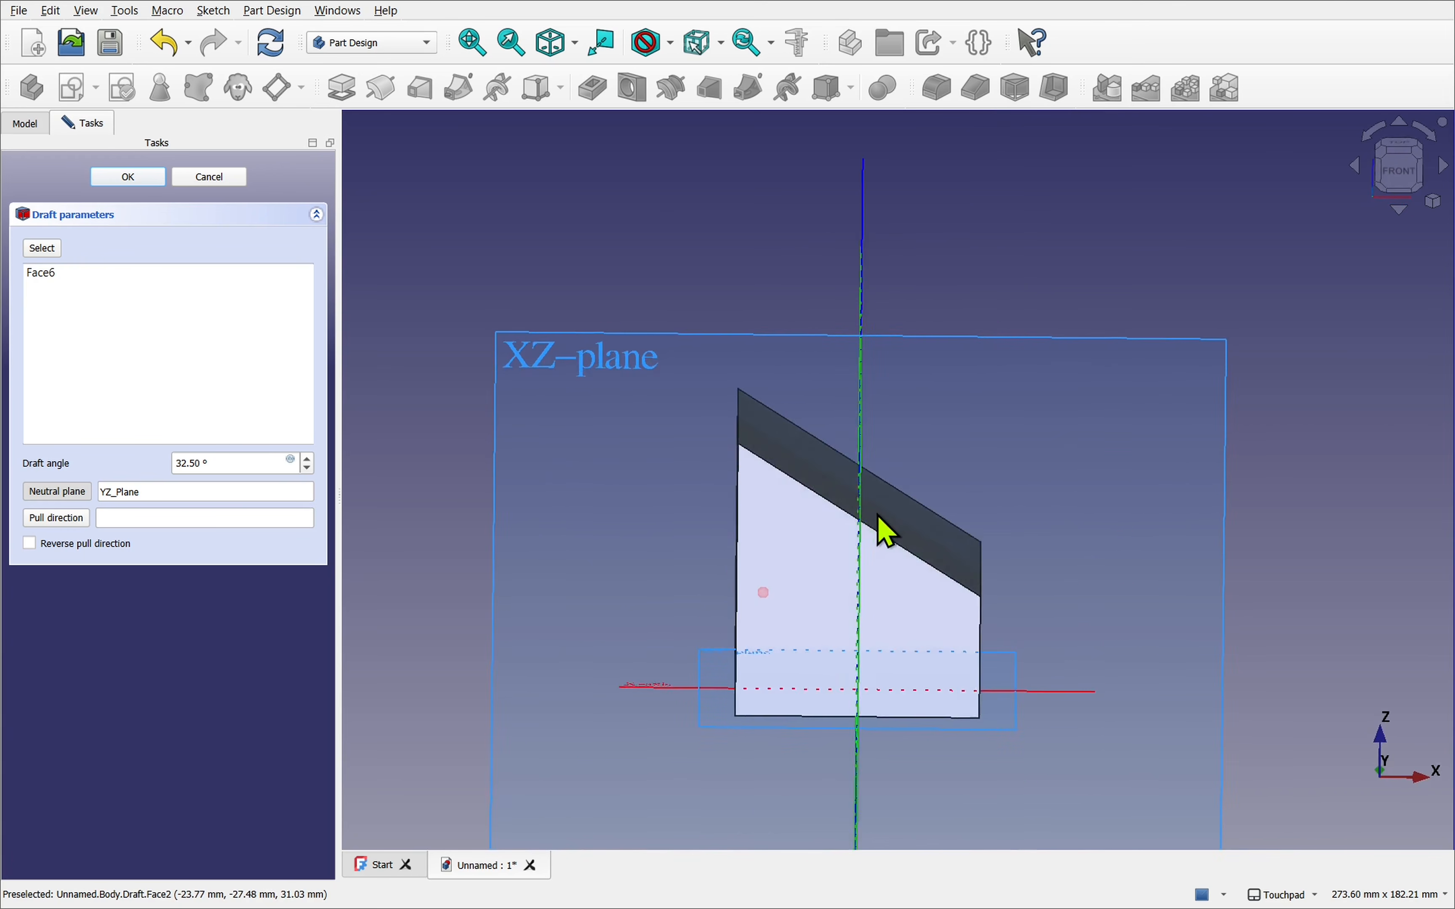
Step: Try the draft angle at 37.50° and at lower values down to 14.50°, and cancel the draft
scroll(314, 459, "up", 6)
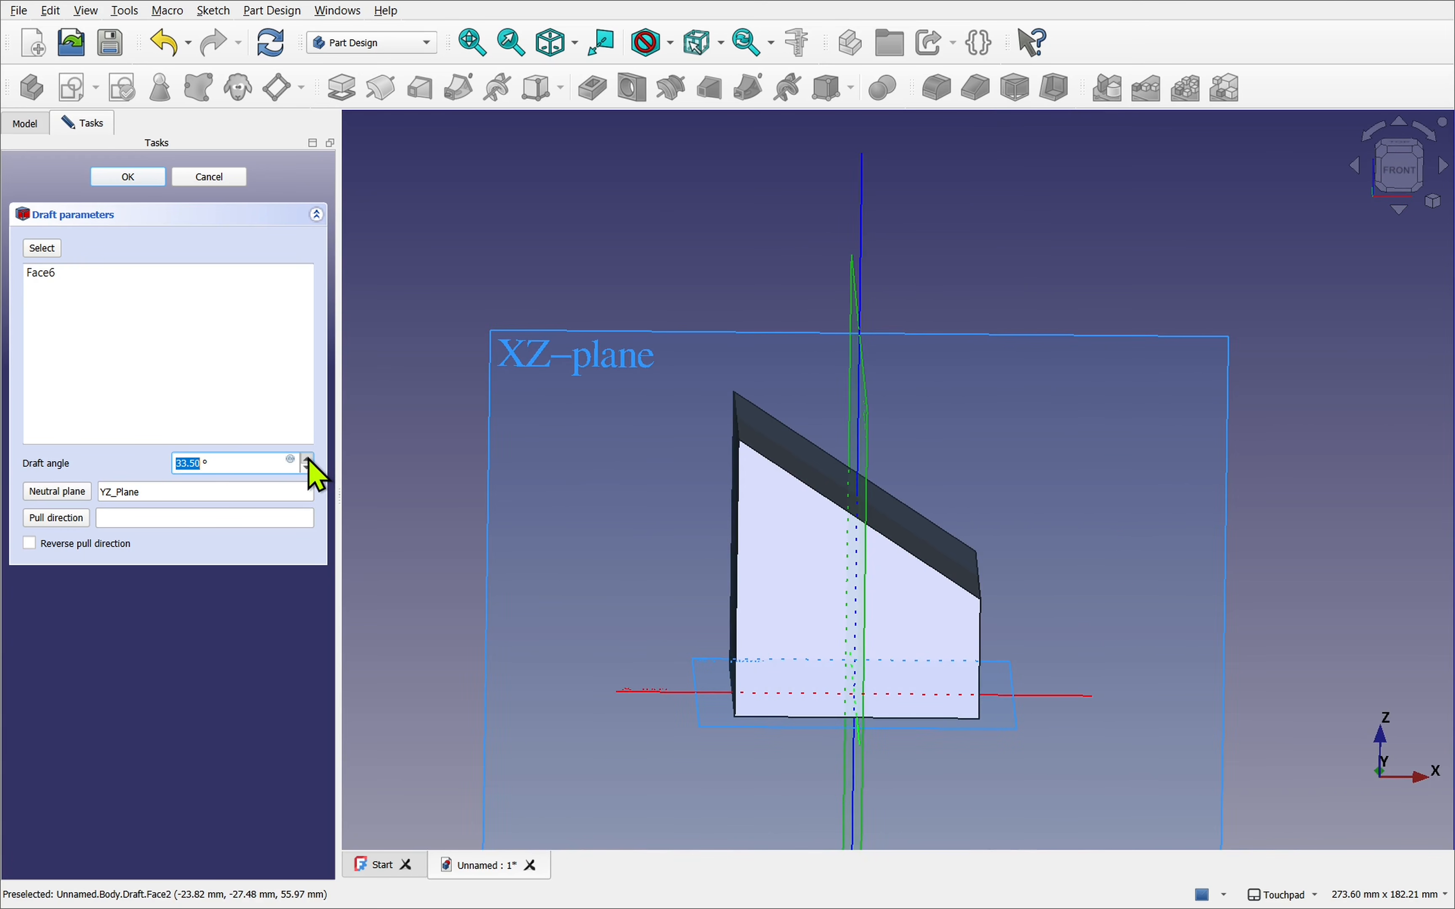
scroll(309, 475, "down", 9)
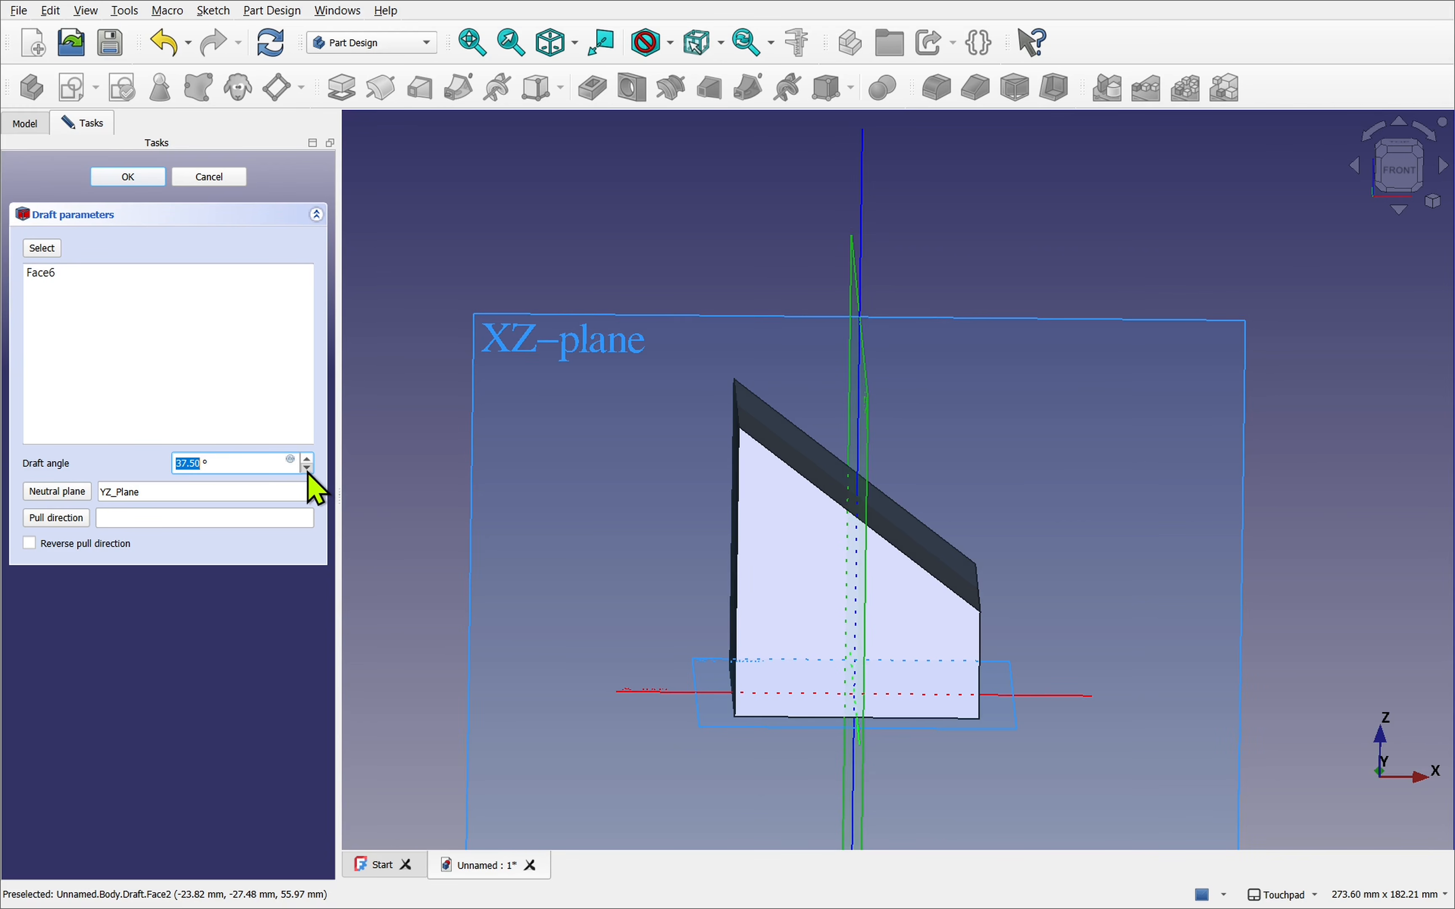
scroll(309, 475, "down", 1)
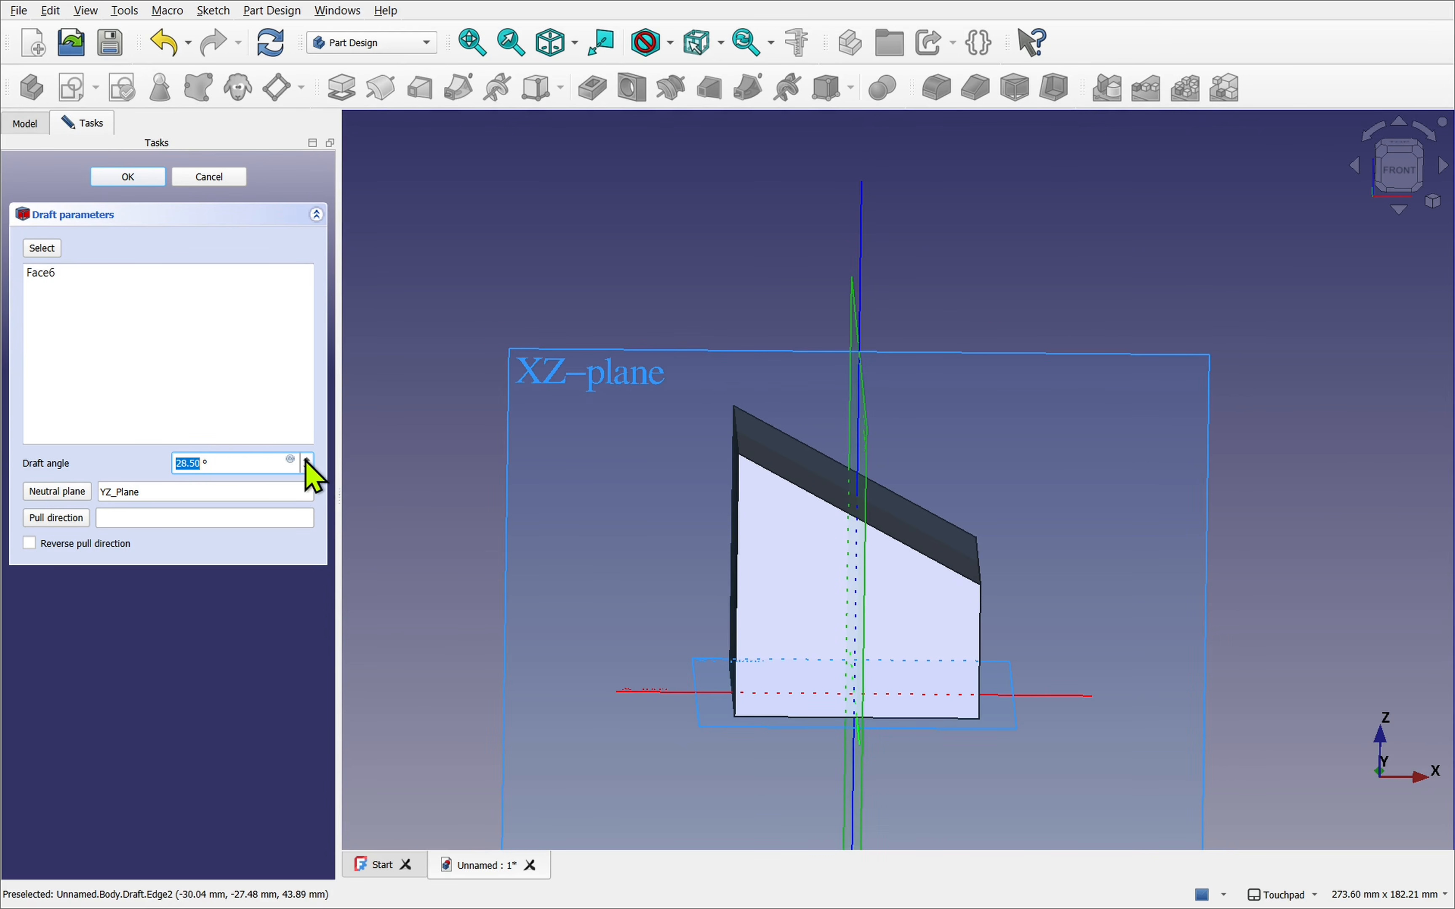
scroll(314, 482, "up", 1)
scroll(312, 476, "down", 13)
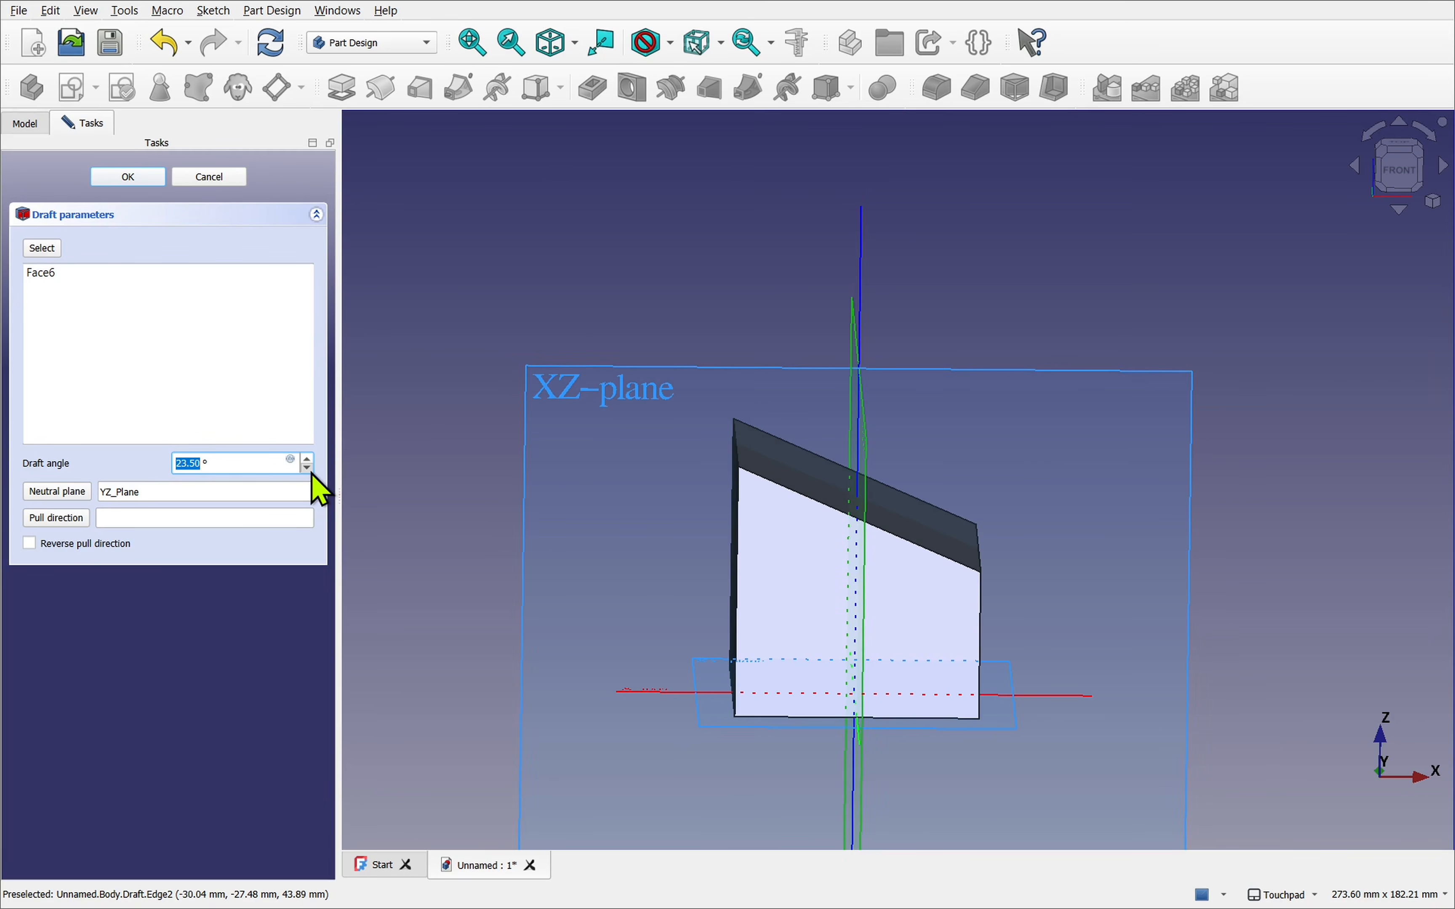
scroll(314, 478, "down", 2)
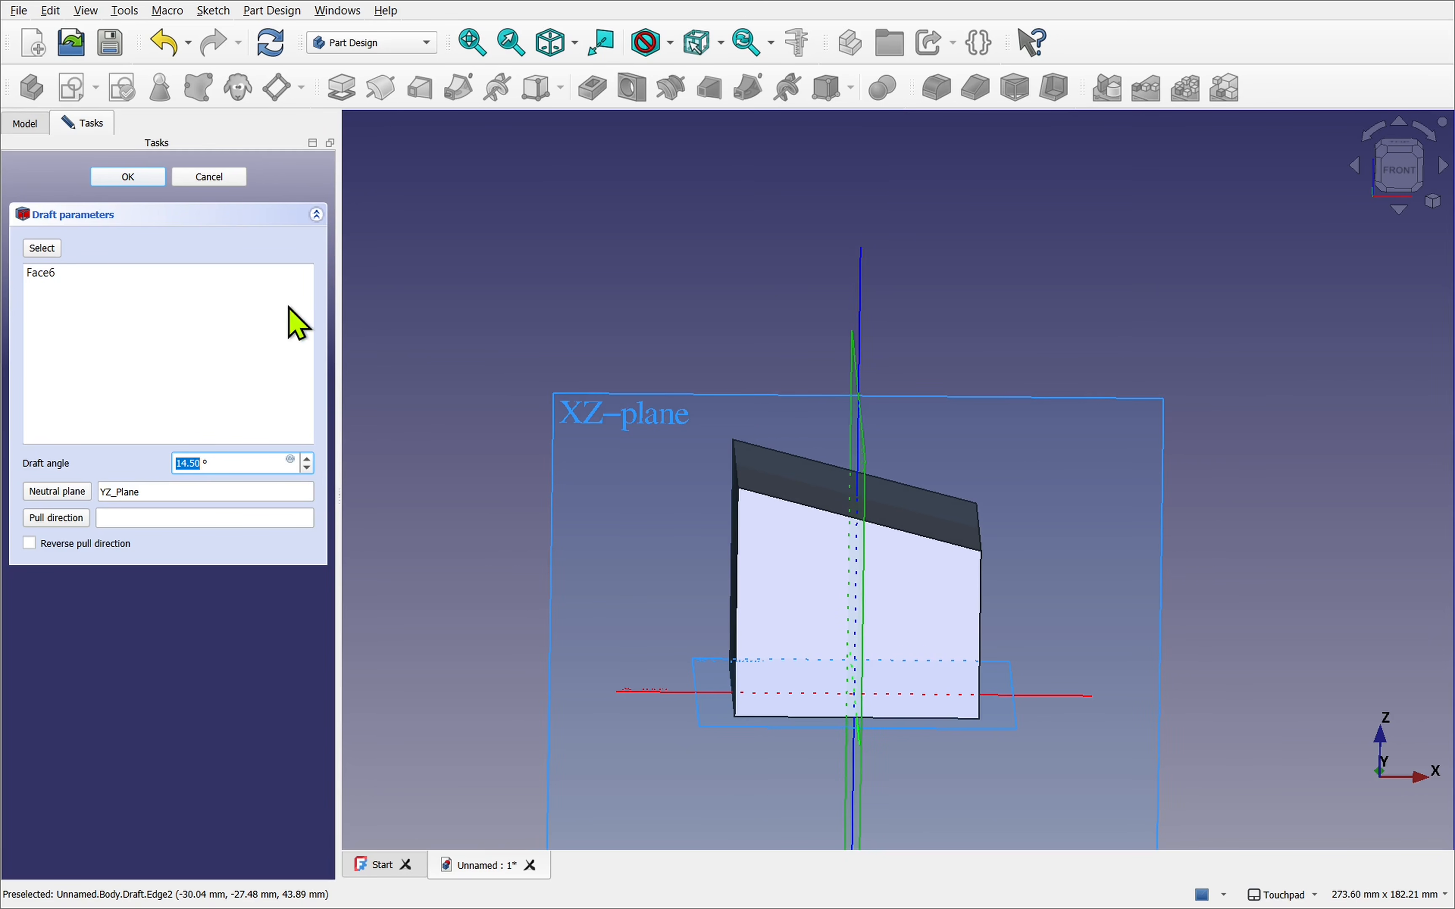
left_click(220, 178)
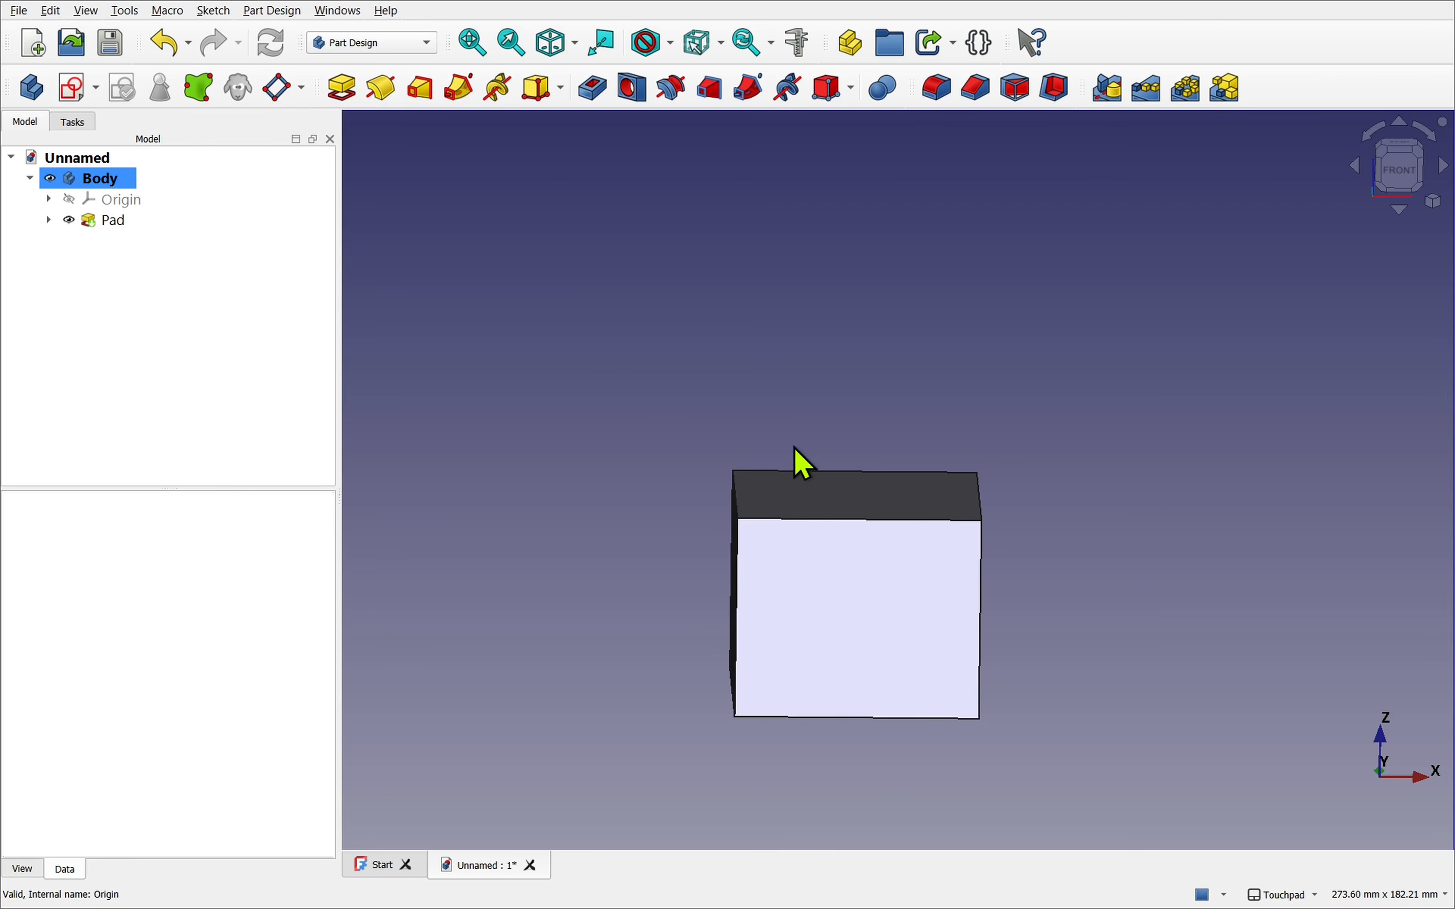
Step: Hollow the block with an inward 1.80 mm Thickness, leaving its bottom face open
left_click_drag(795, 464, 819, 415, "alt")
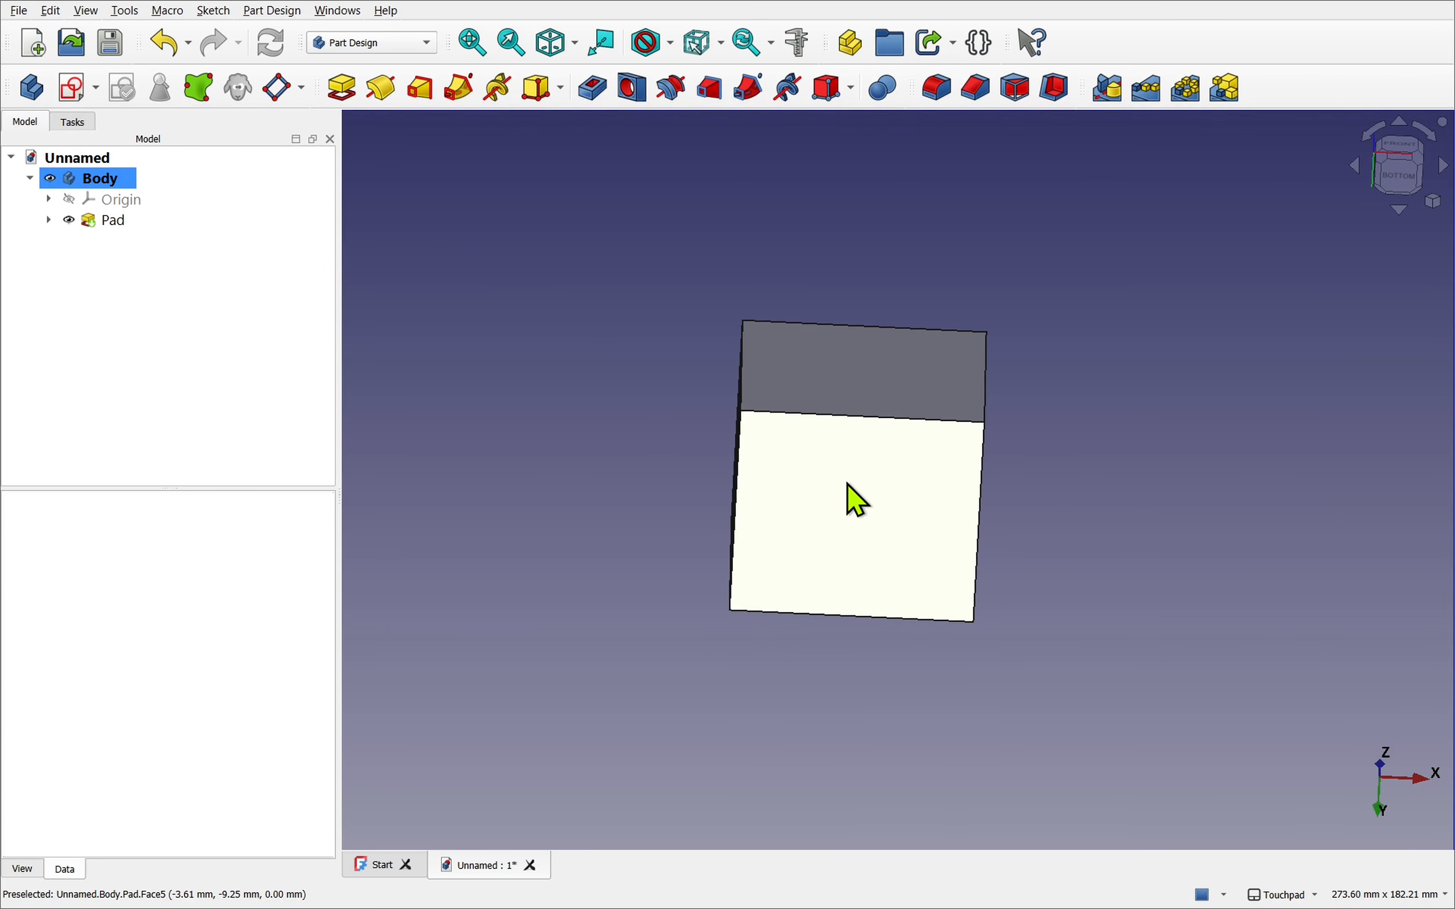
left_click(857, 501)
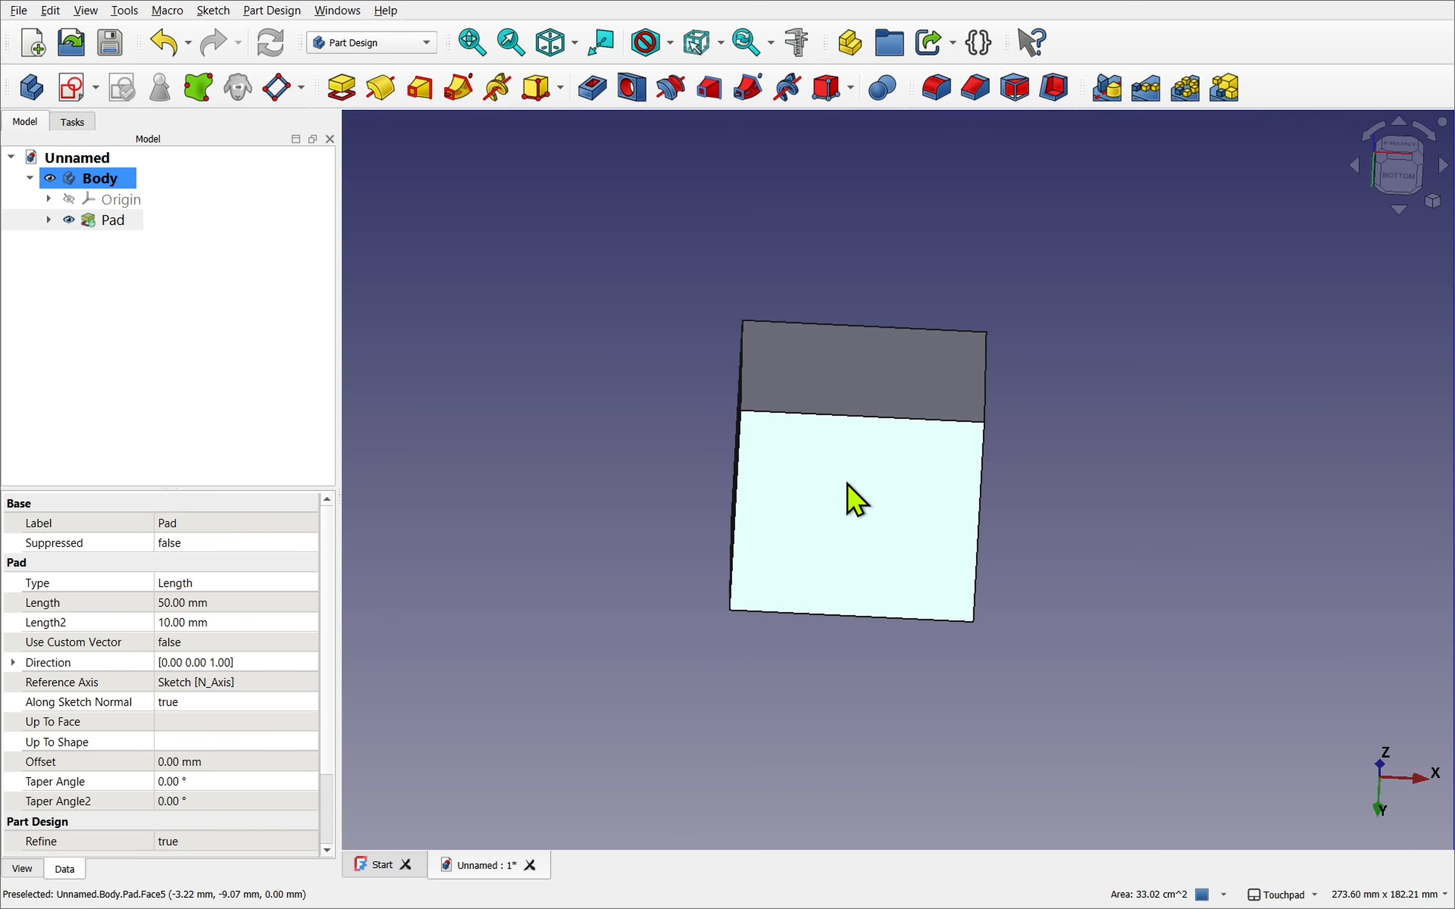
left_click(1056, 90)
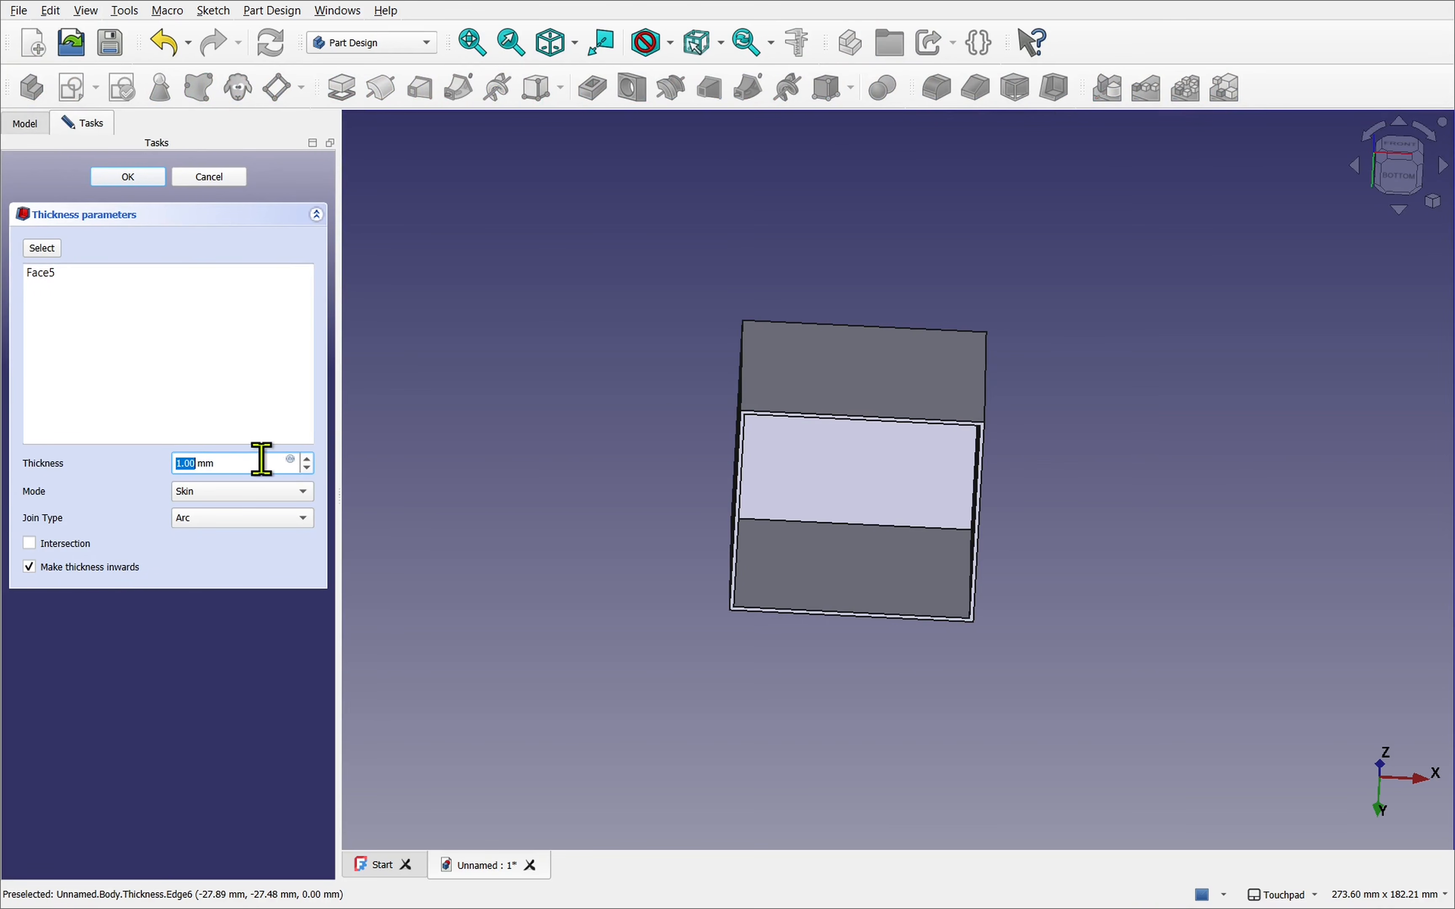
scroll(304, 465, "up", 8)
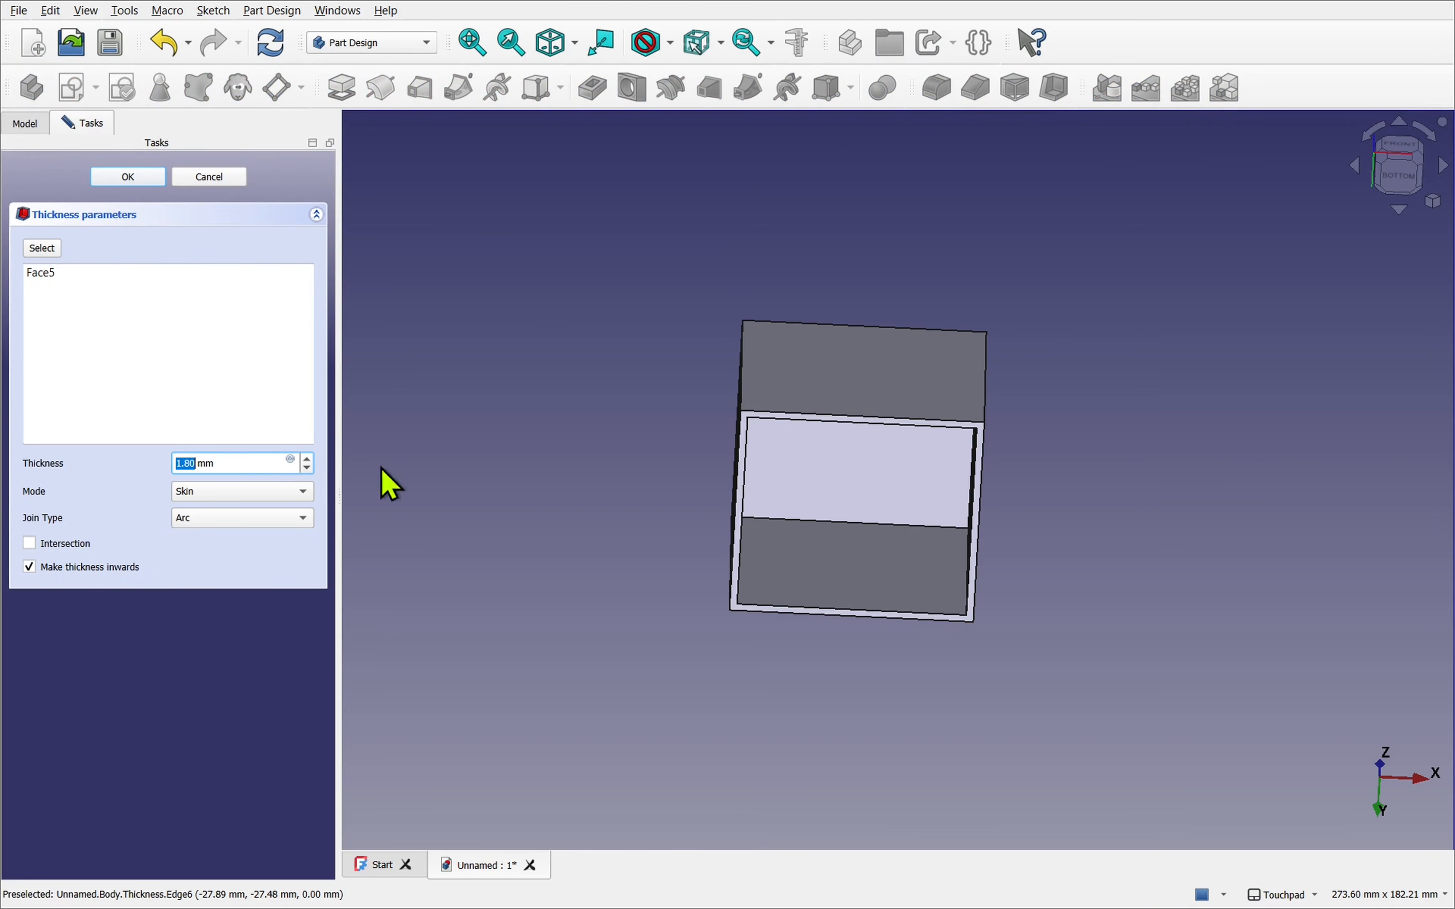
middle_click_drag(850, 541, 857, 415)
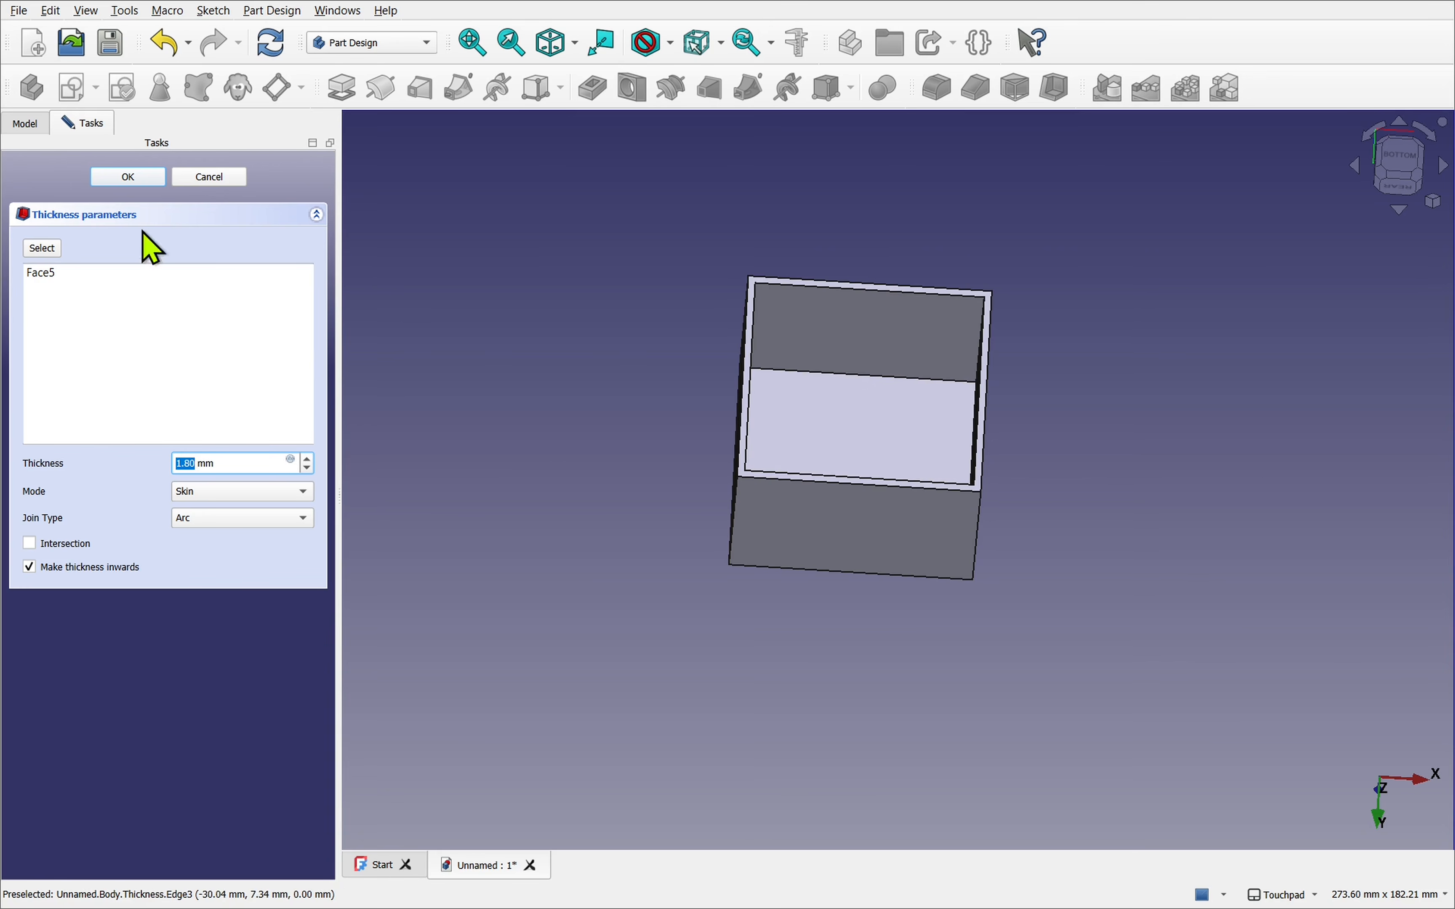
left_click(129, 177)
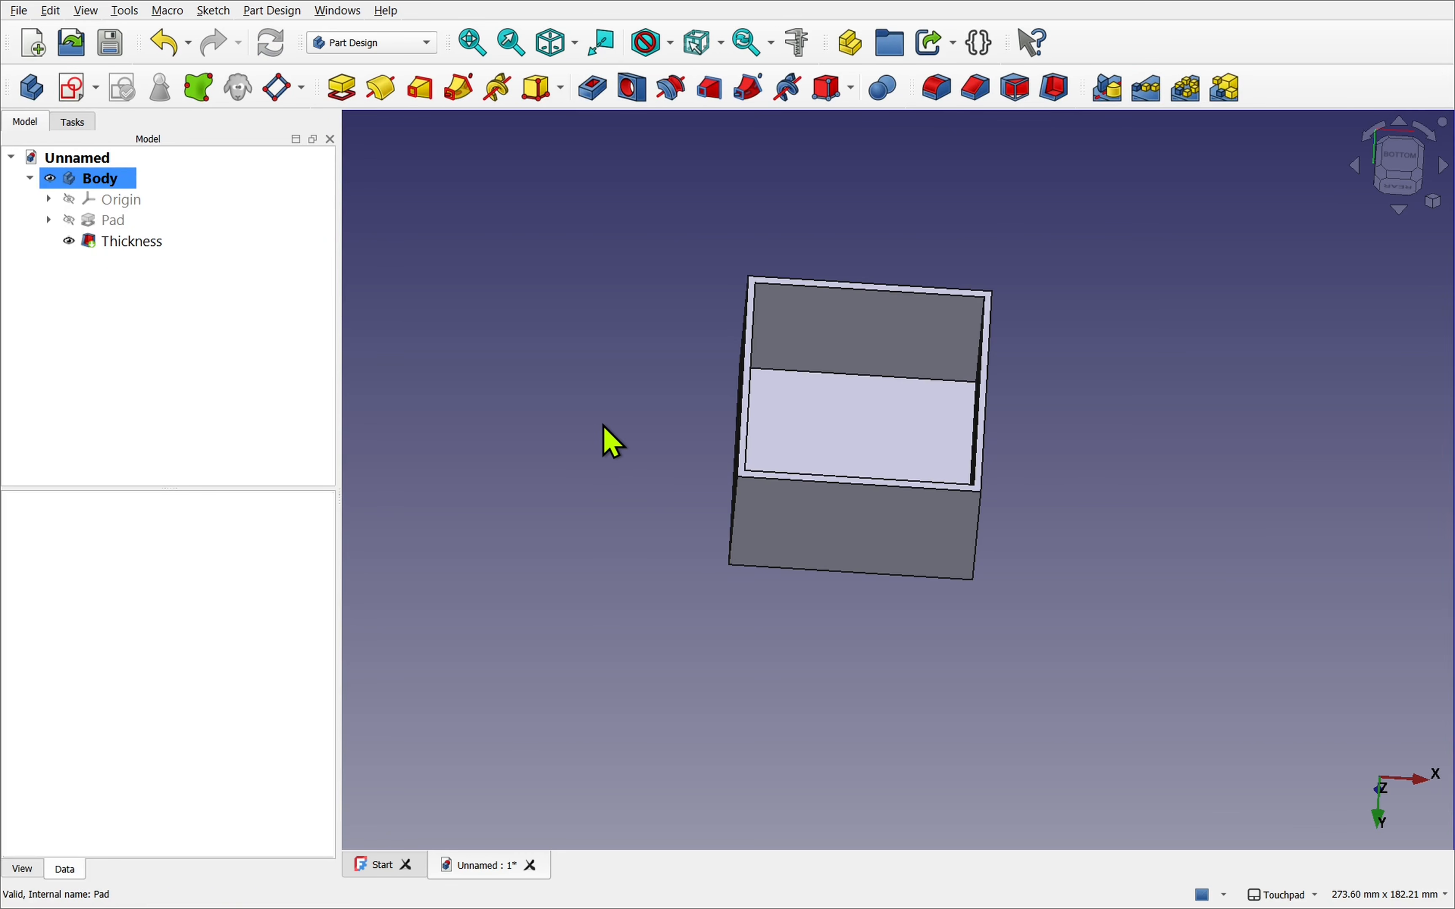
Step: Start a draft on the inner face at the closed end of the hollow block with an angle of 12.50°
left_click(1012, 95)
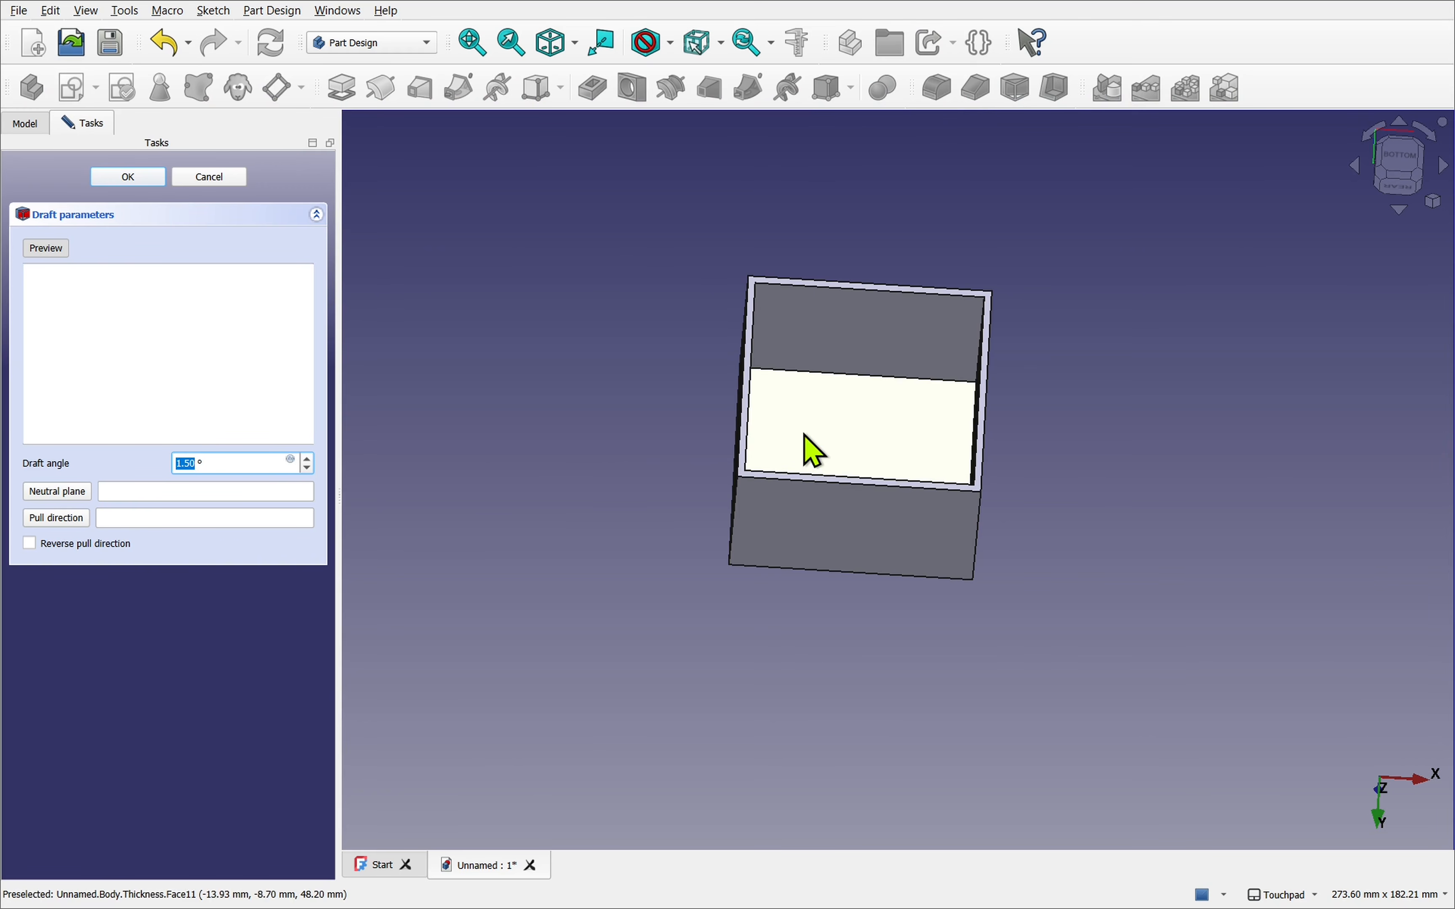
left_click(852, 449)
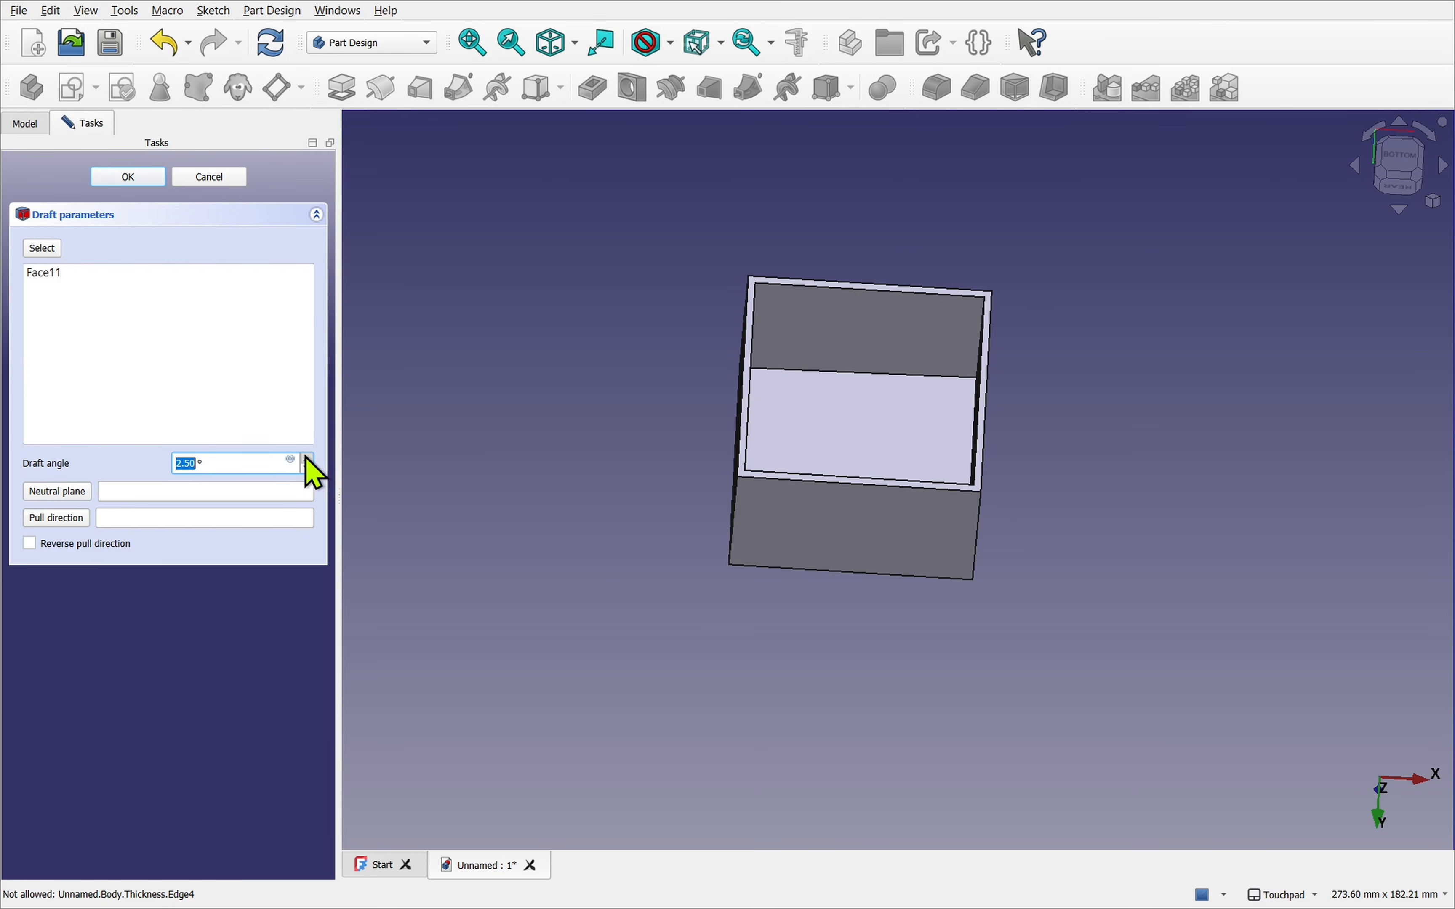
scroll(306, 460, "up", 3)
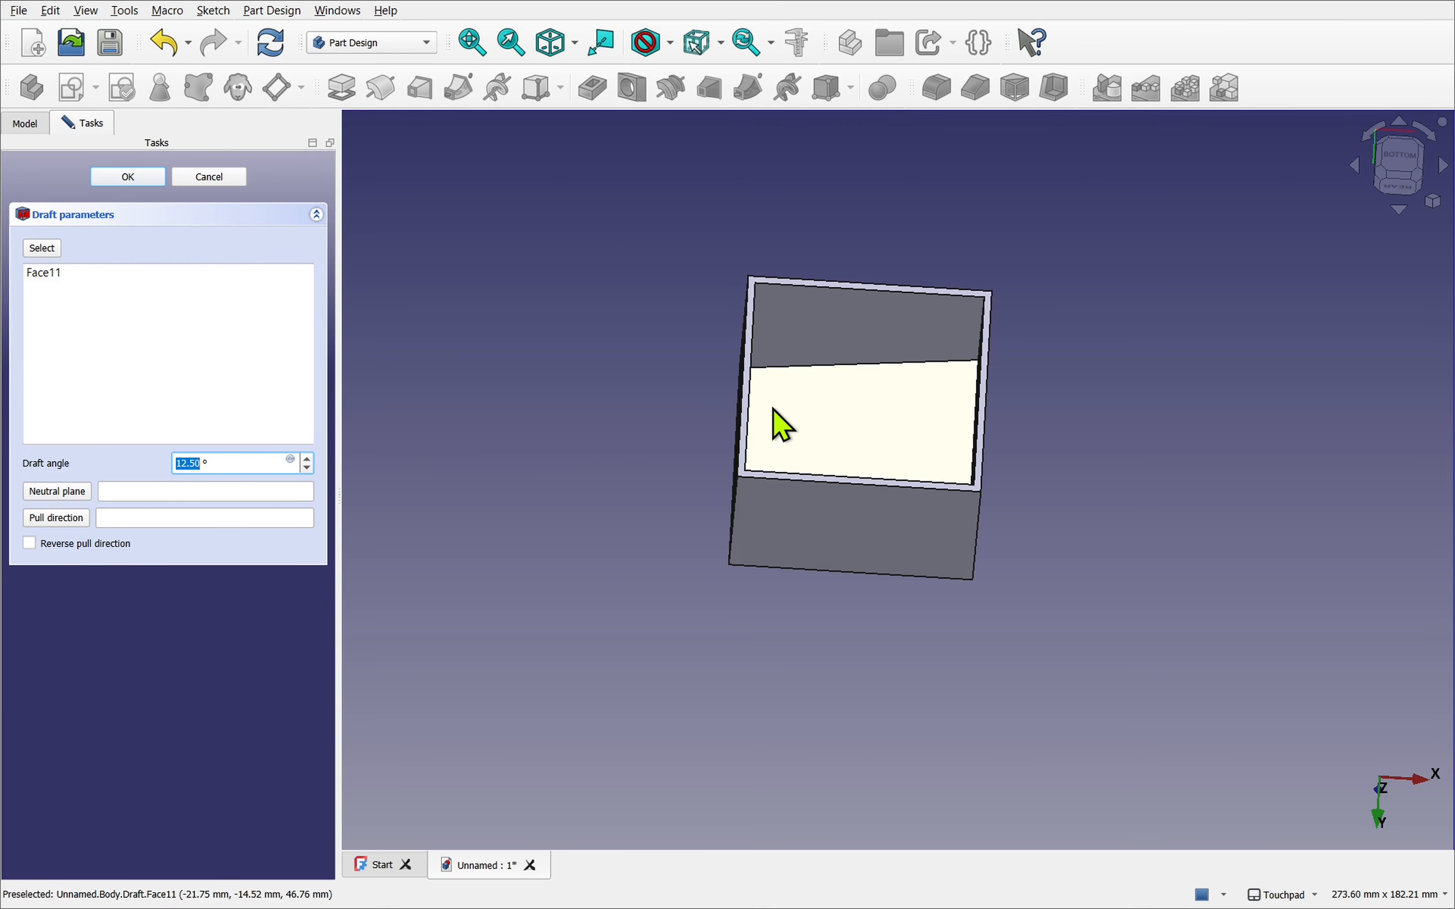
Step: Add the outer face of the block's closed end to the drafted faces and preview the draft
left_click_drag(853, 419, 844, 188, "alt")
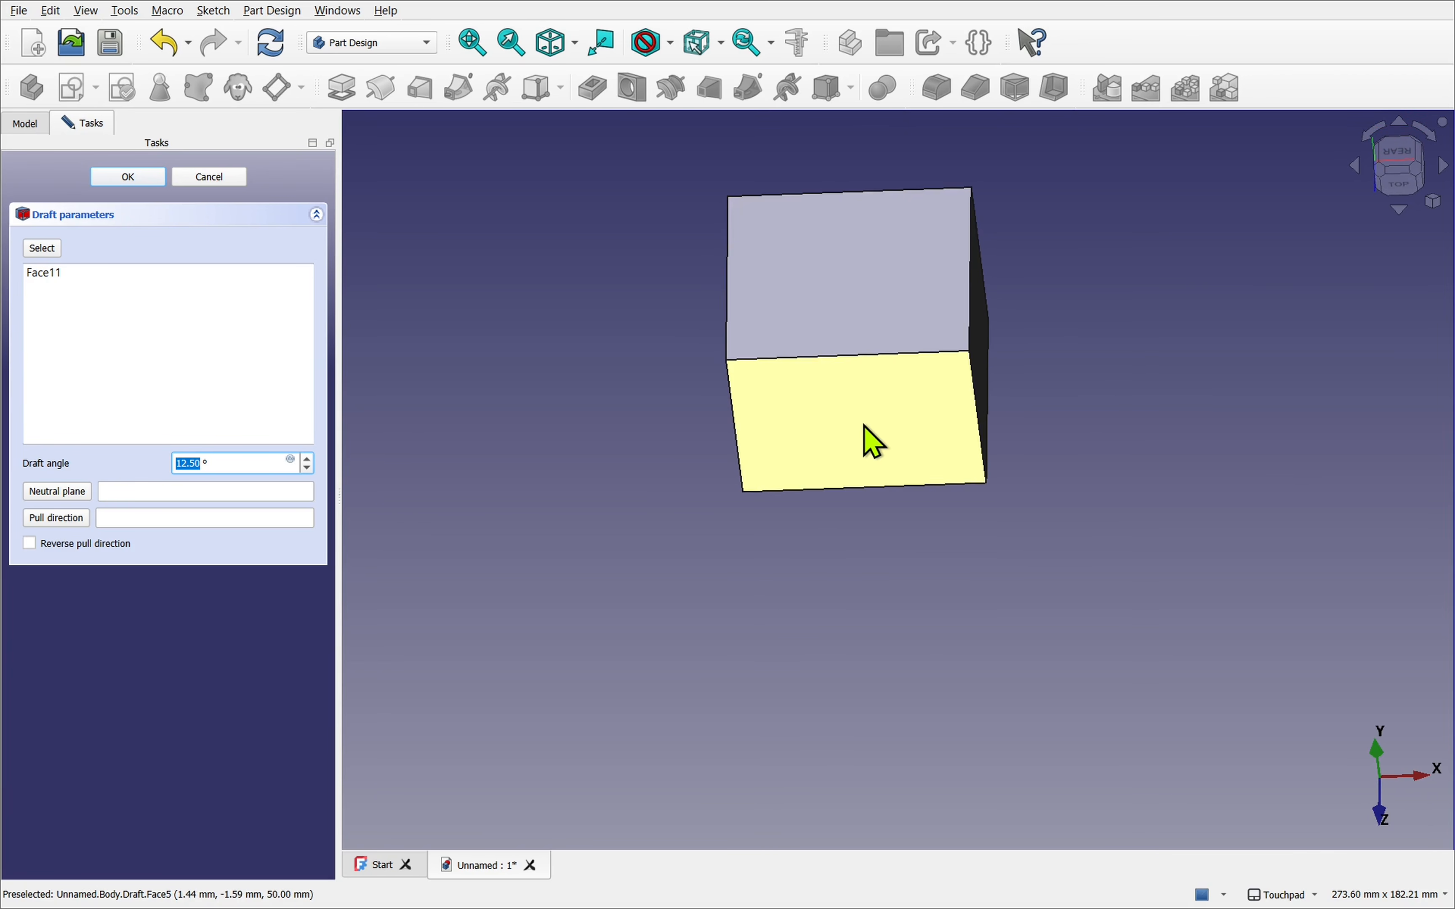
left_click(866, 428)
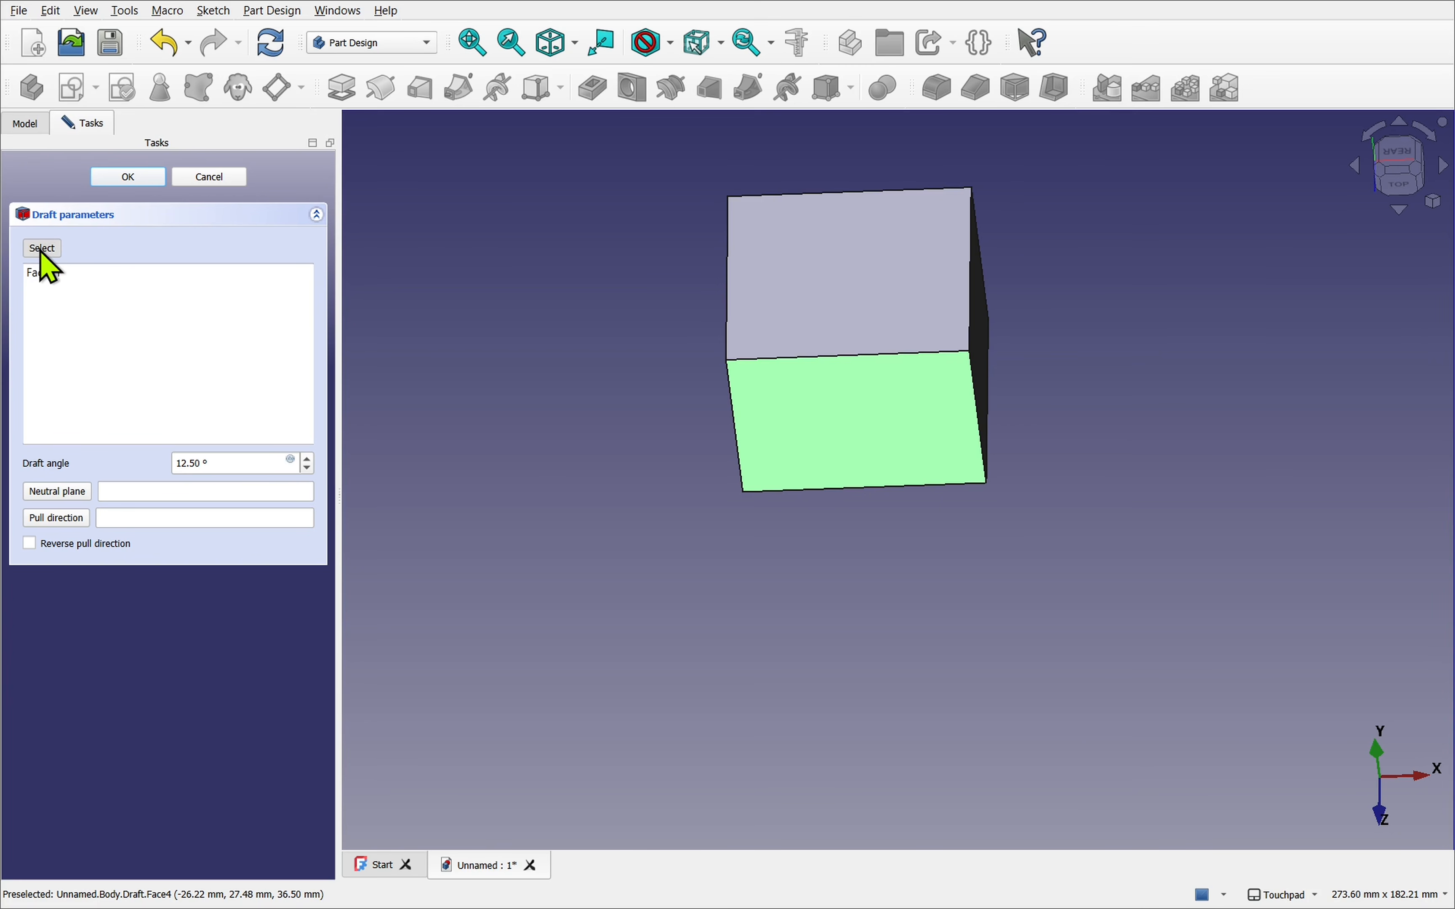
left_click(42, 249)
left_click(844, 427)
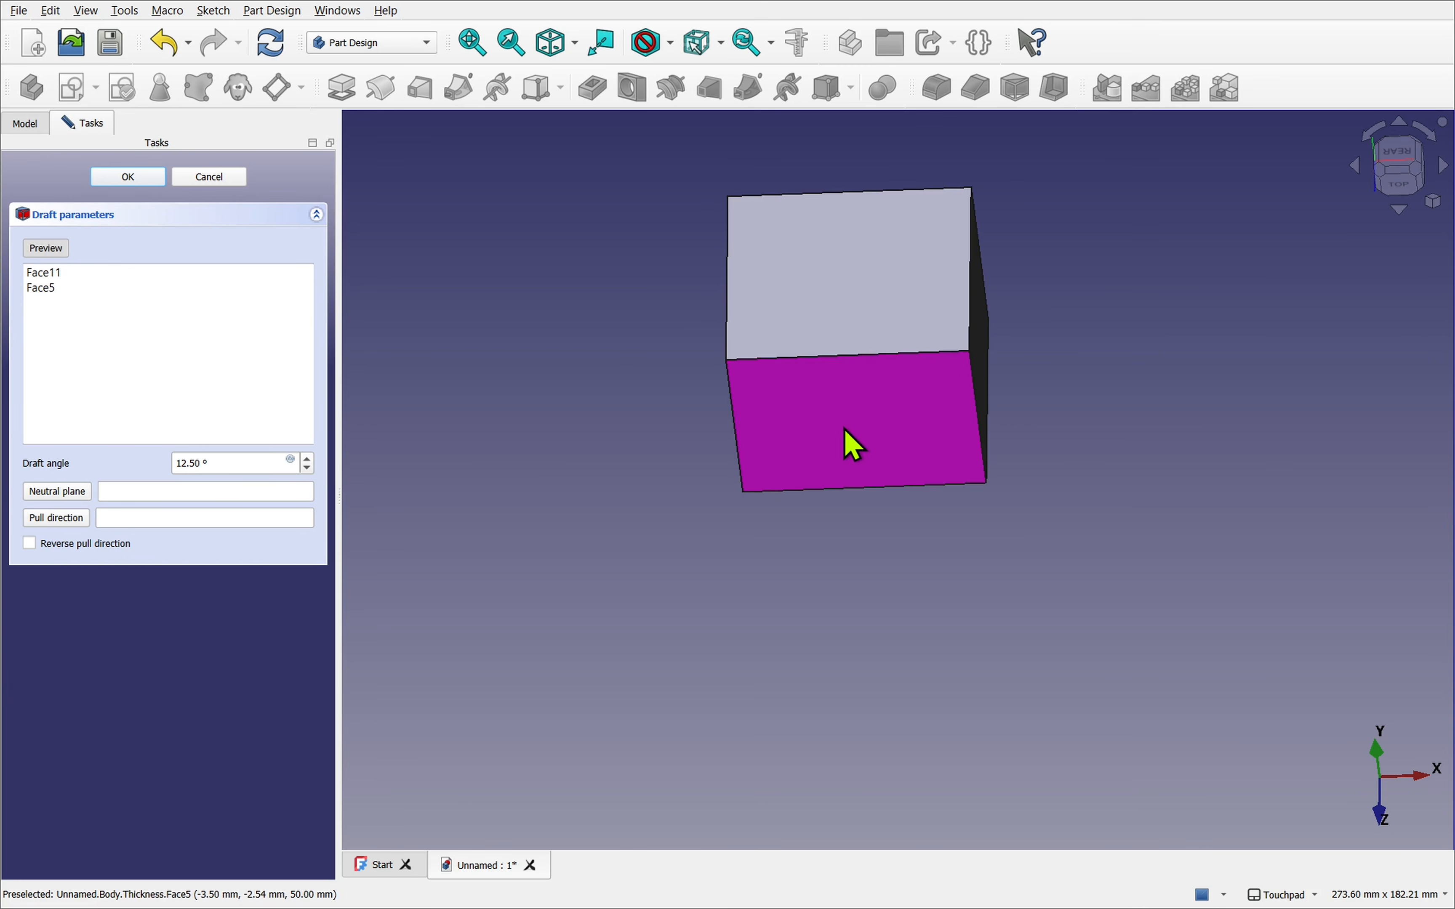
left_click_drag(866, 319, 884, 740, "alt")
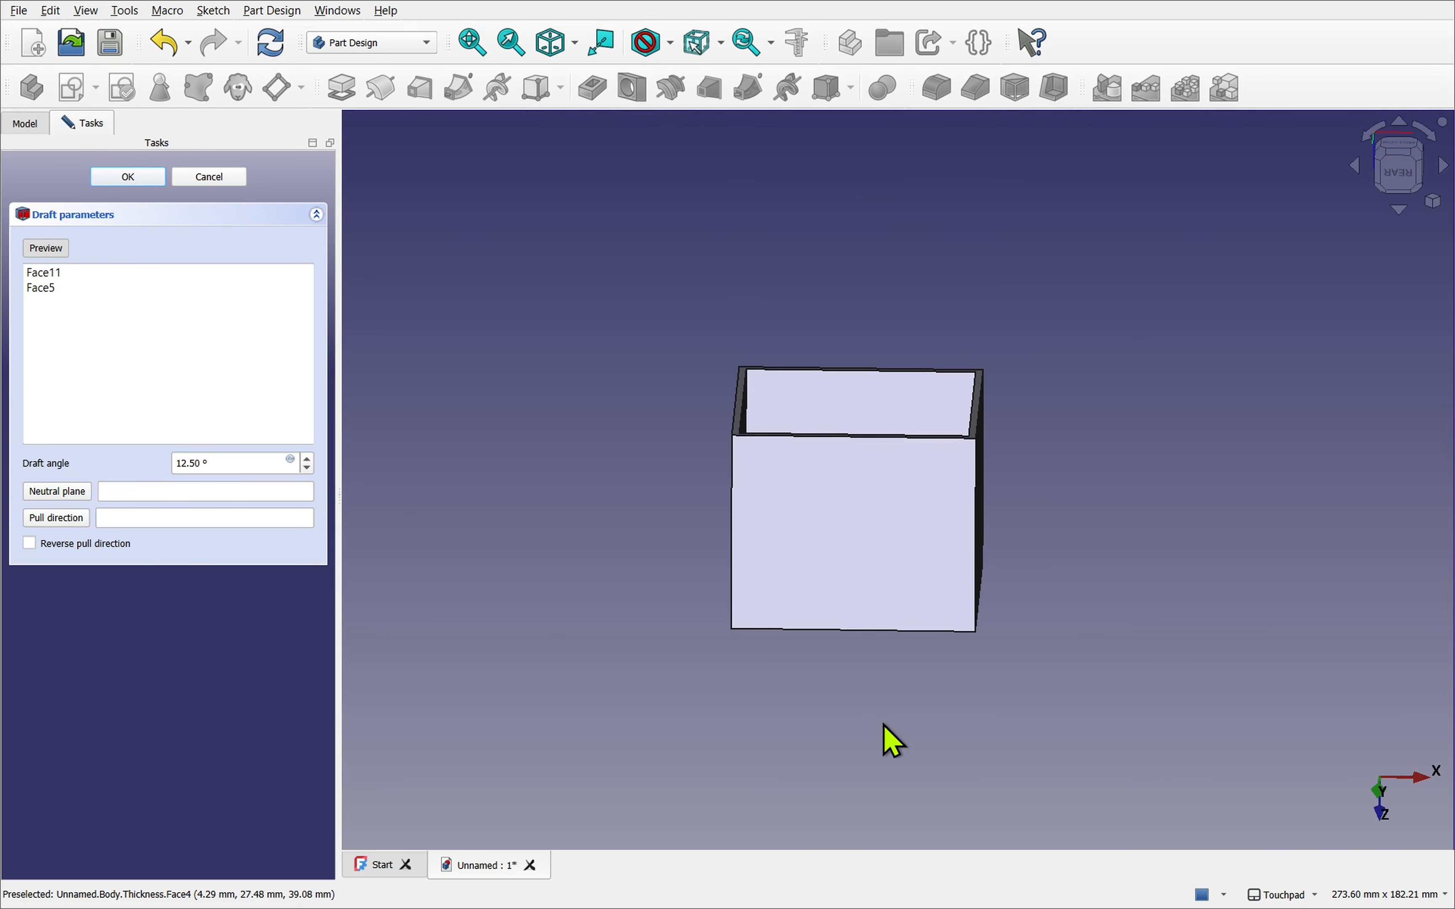
left_click(38, 249)
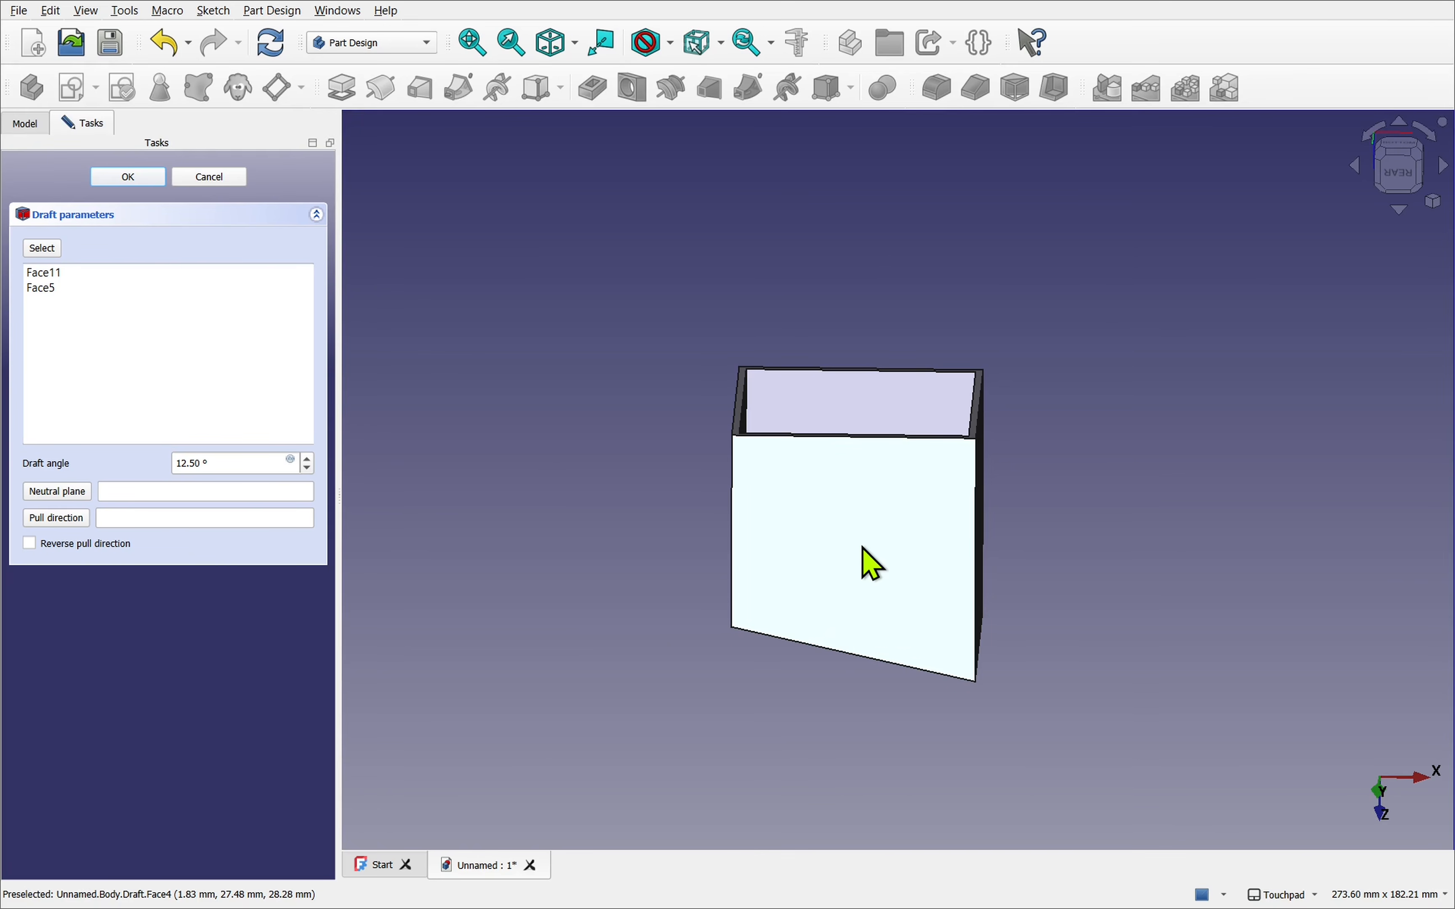
Step: Make the drafted box transparent and view its inner and outer drafted faces from the side
left_click(864, 550)
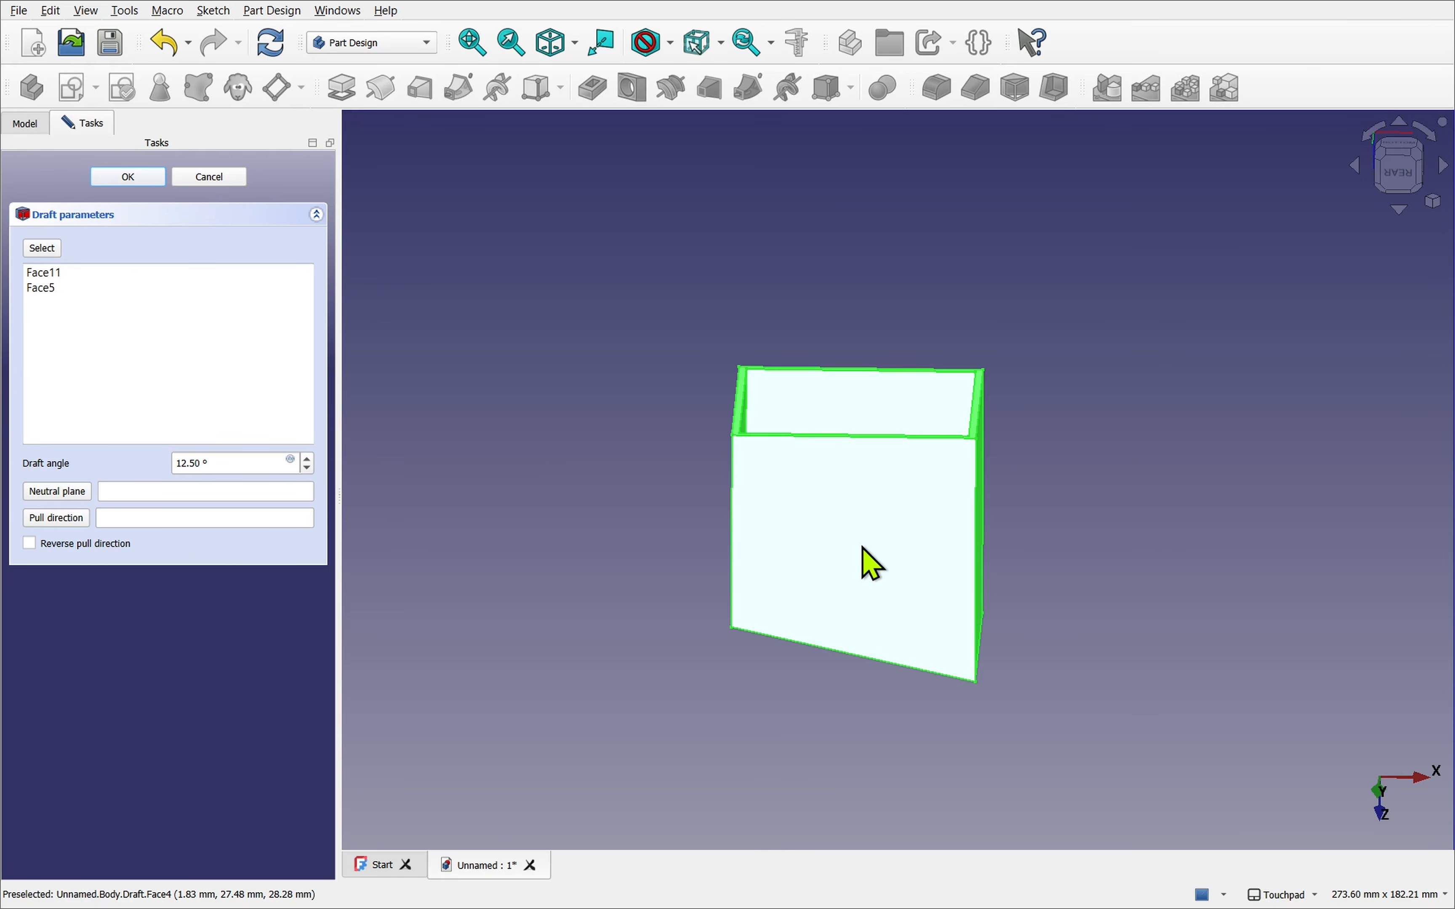
right_click(863, 548)
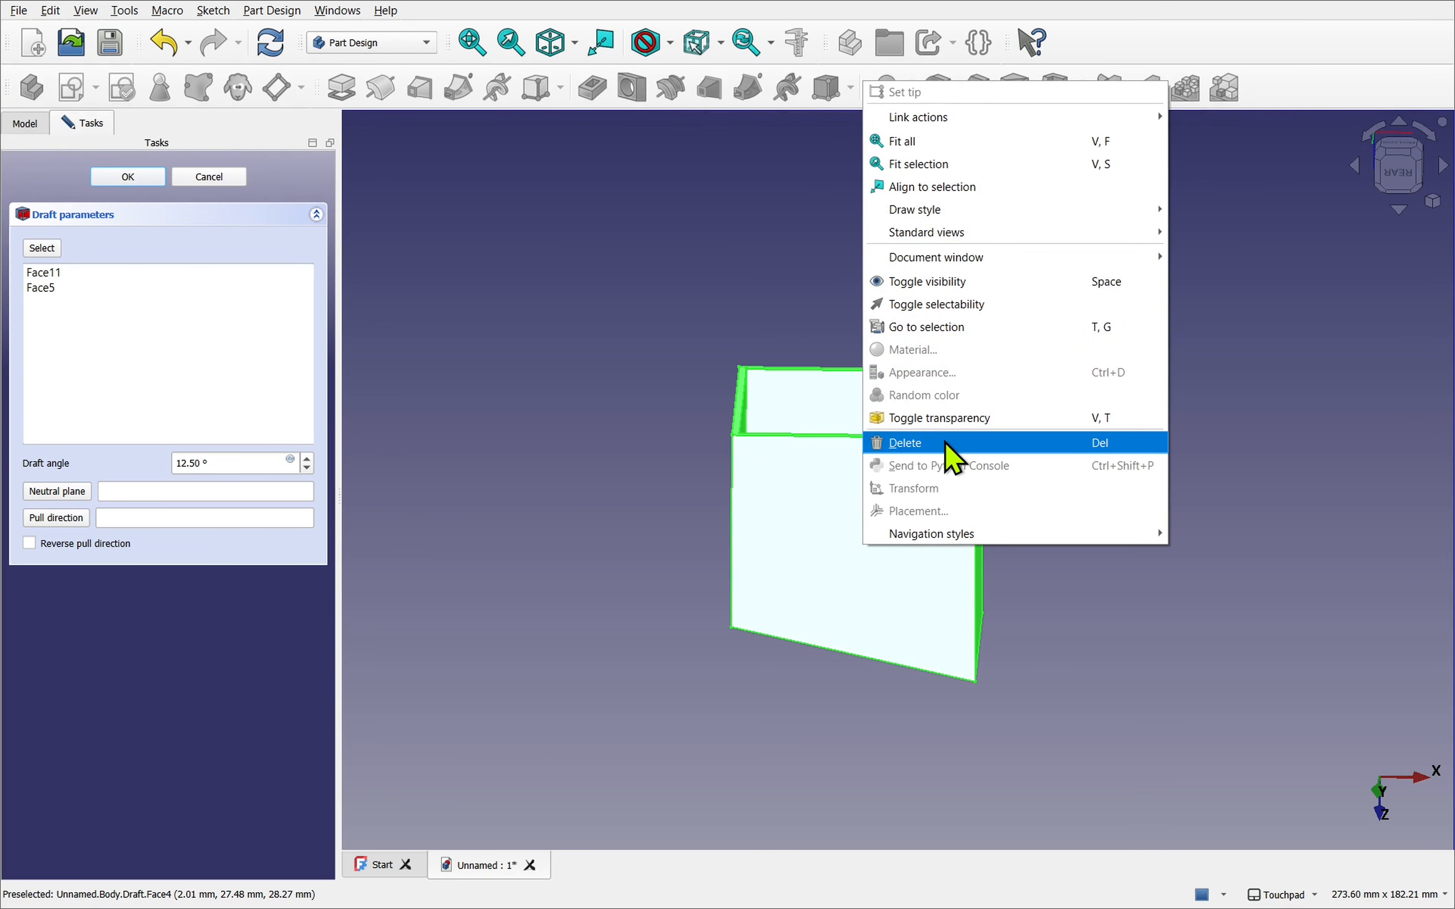
left_click(944, 423)
left_click(662, 598)
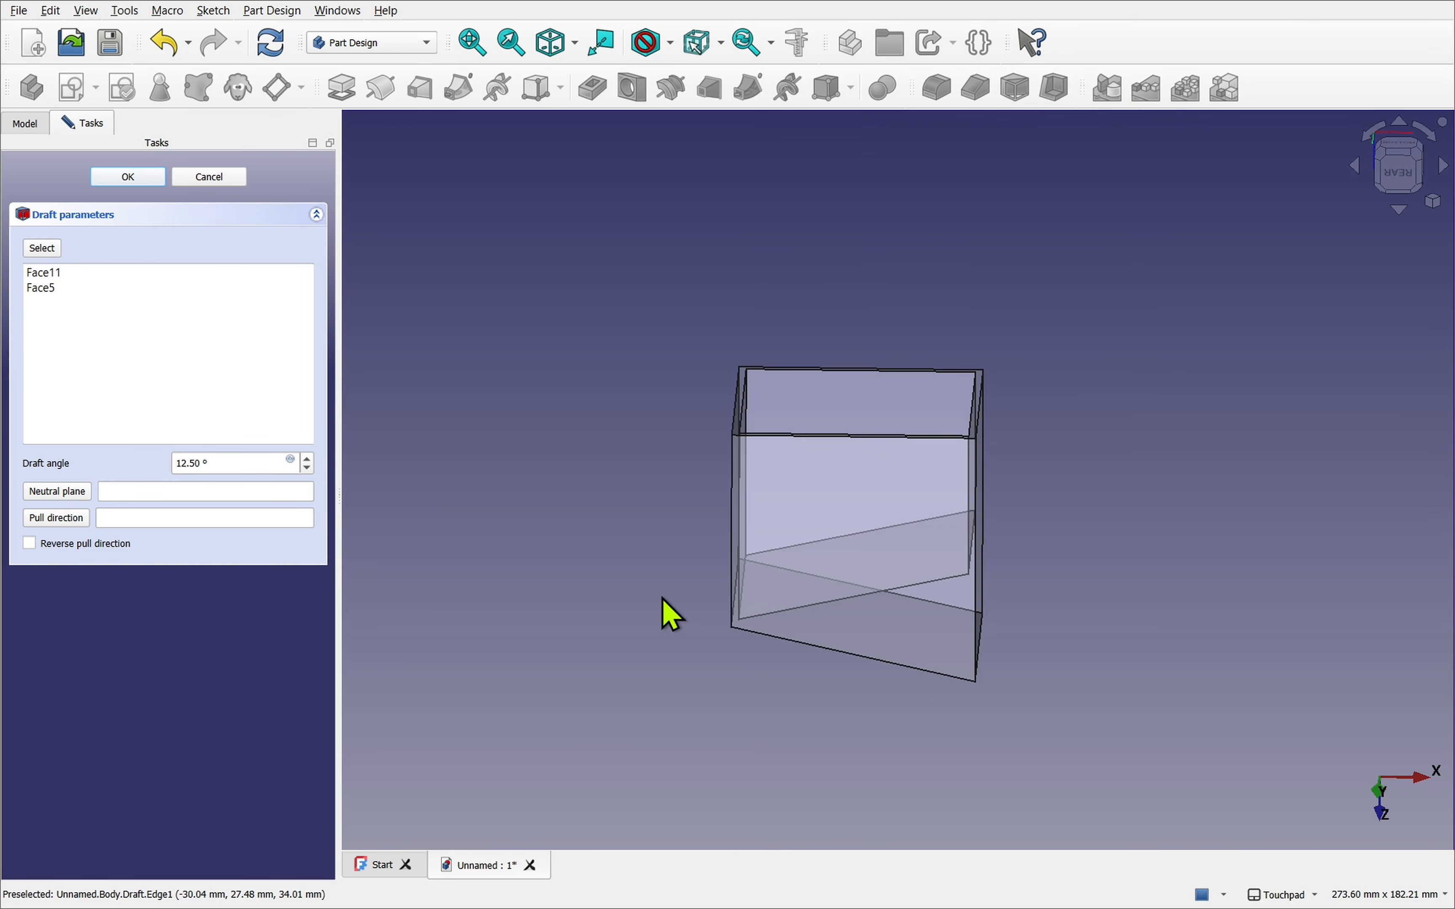
left_click_drag(827, 535, 761, 486, "alt")
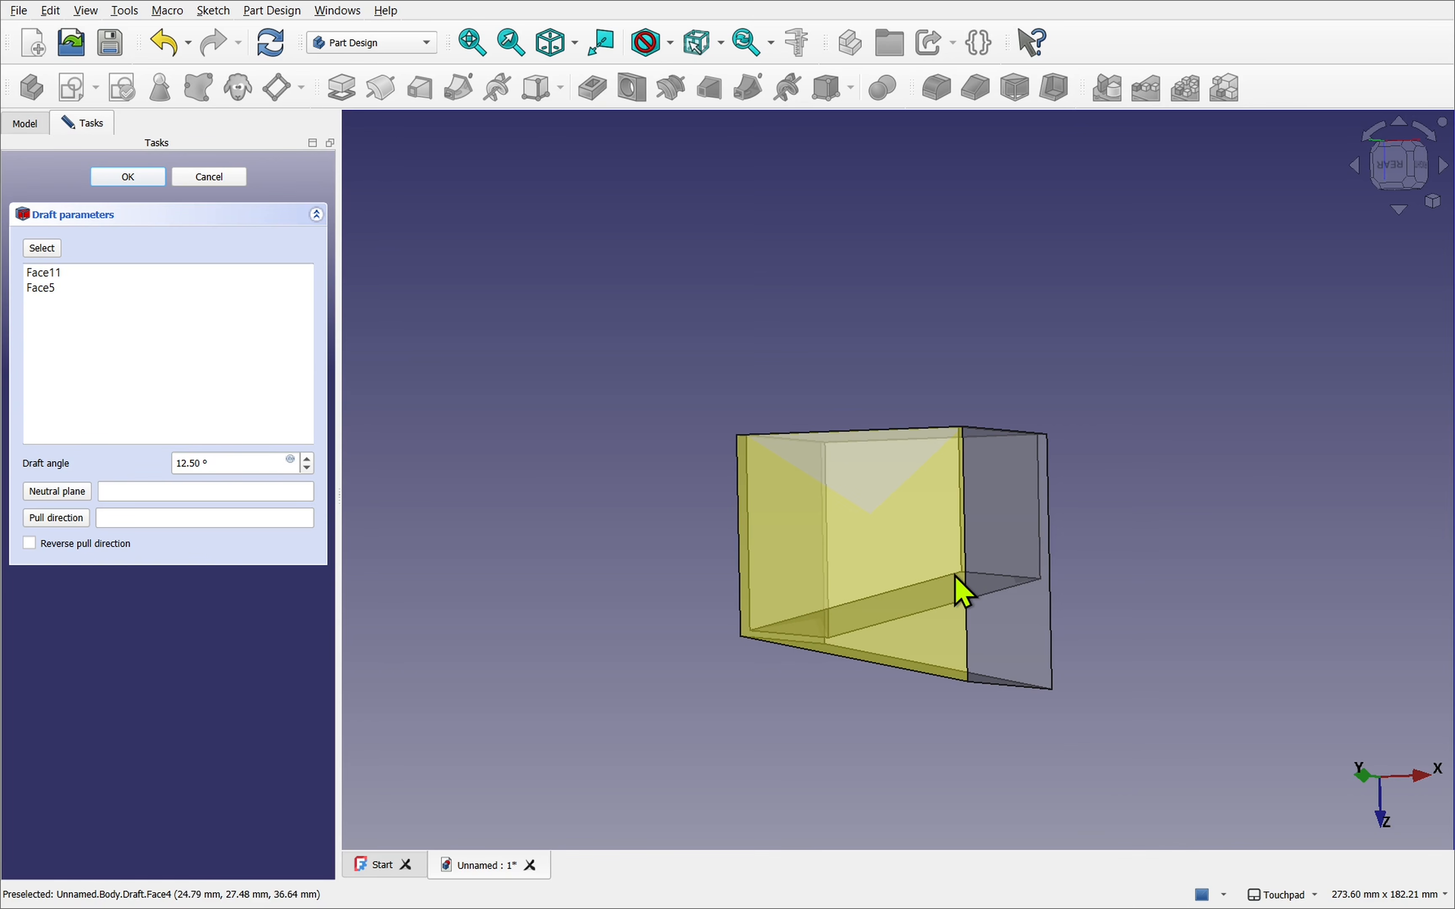
left_click_drag(960, 592, 953, 643, "alt")
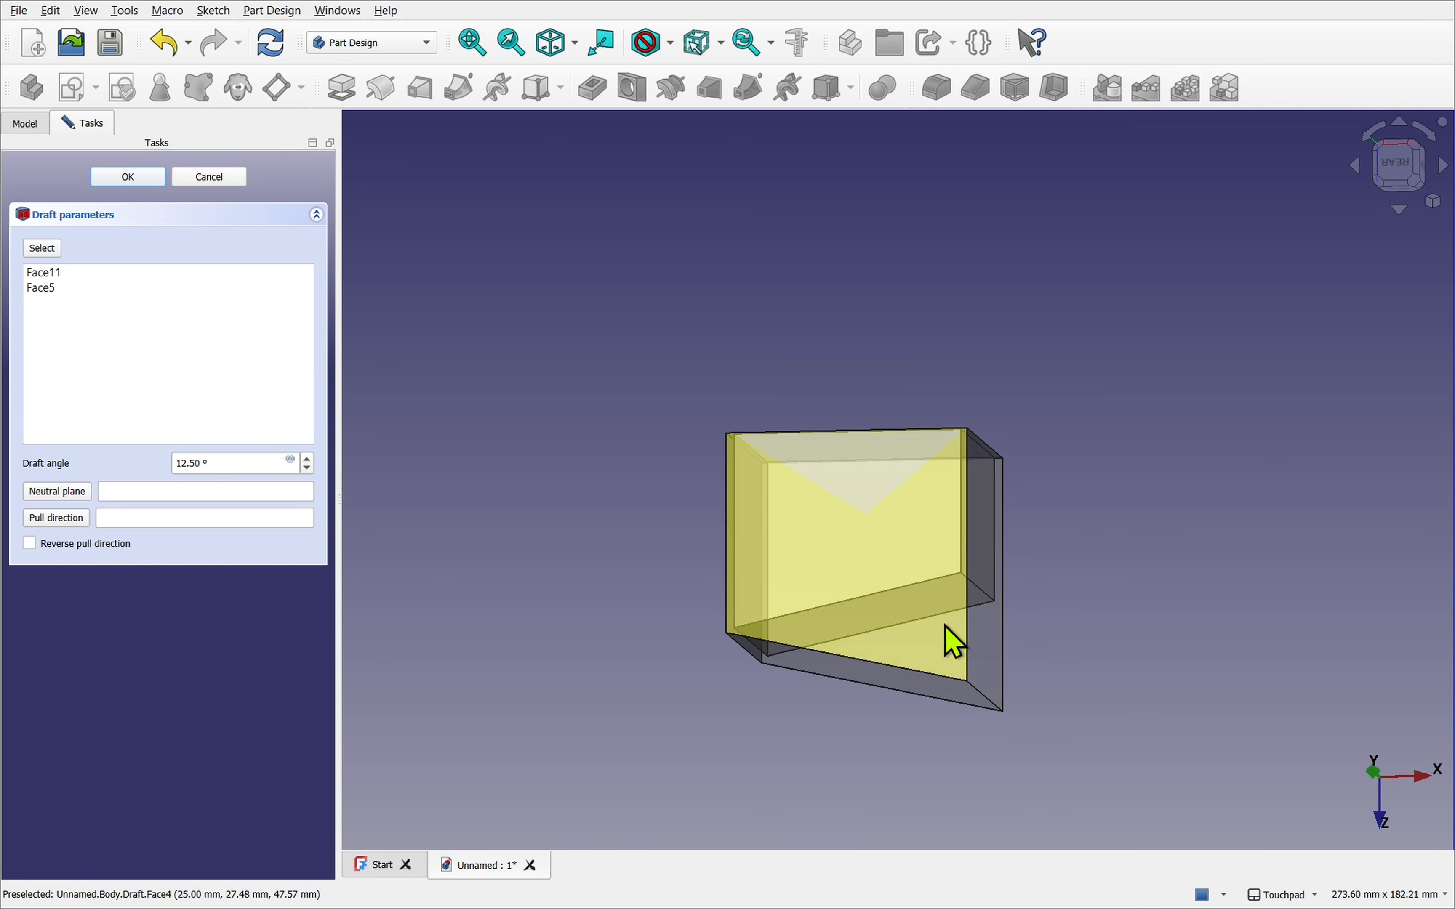
Step: Set the draft angle to 17.50°
left_click(307, 461)
left_click(307, 460)
left_click(308, 460)
left_click(309, 460)
left_click(309, 460)
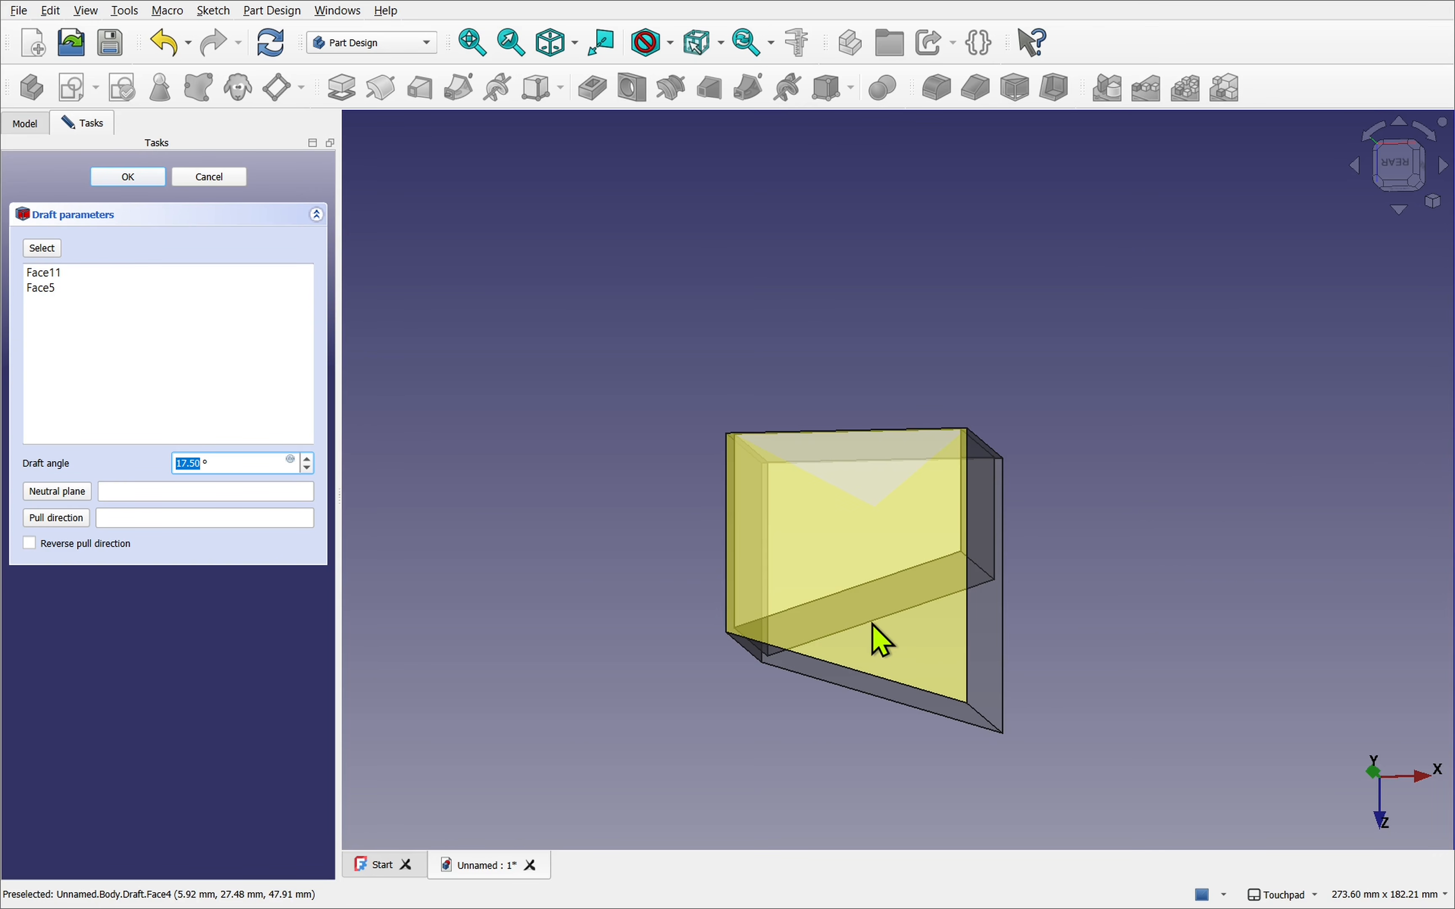
Step: Remove the outer face of the box's closed end from the drafted faces
left_click(44, 291)
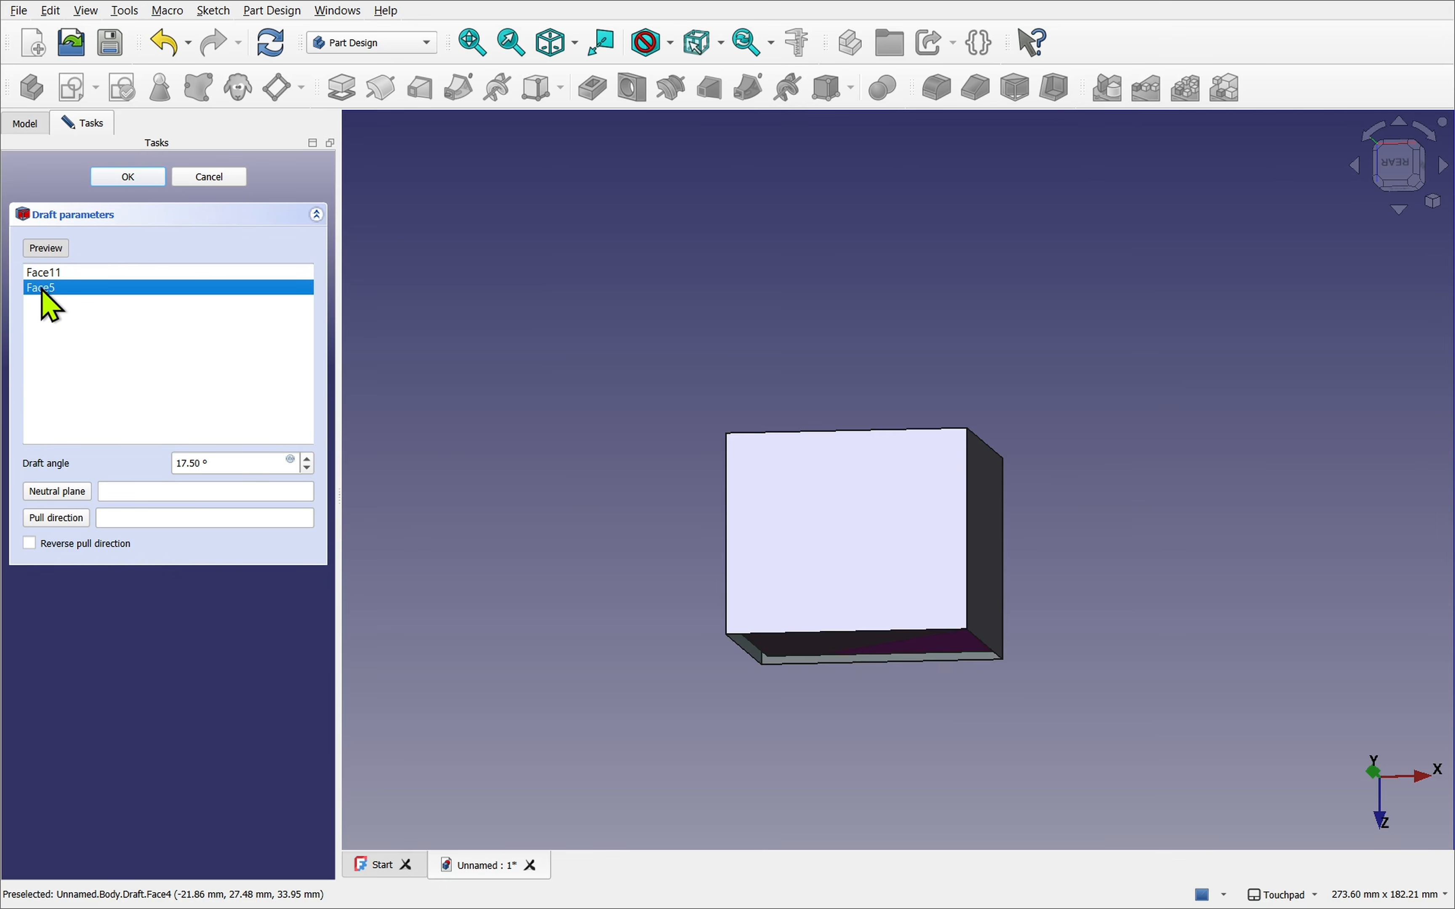
right_click(46, 294)
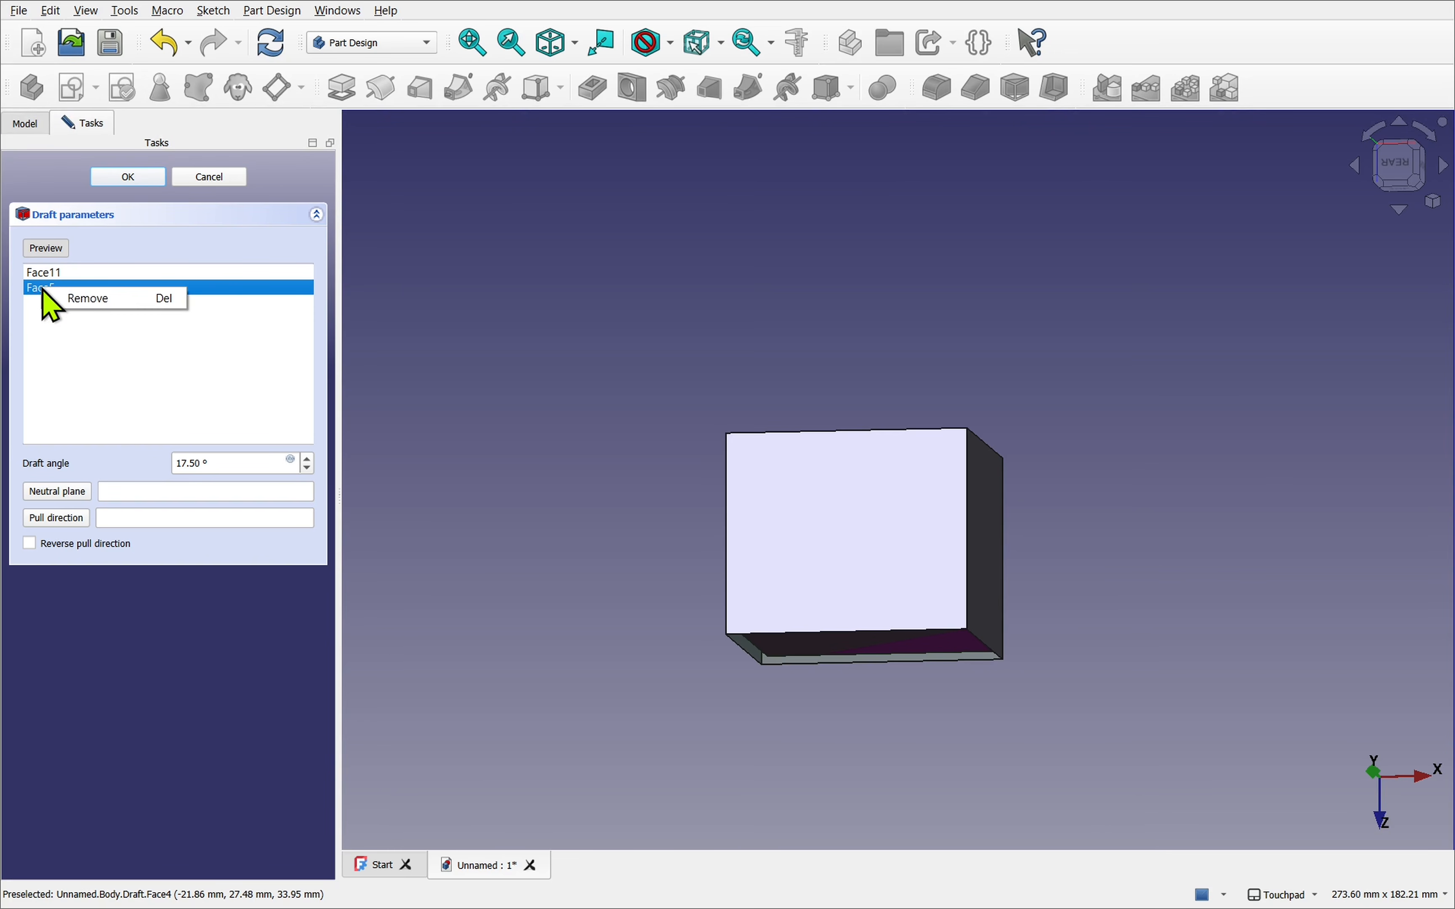
left_click(79, 299)
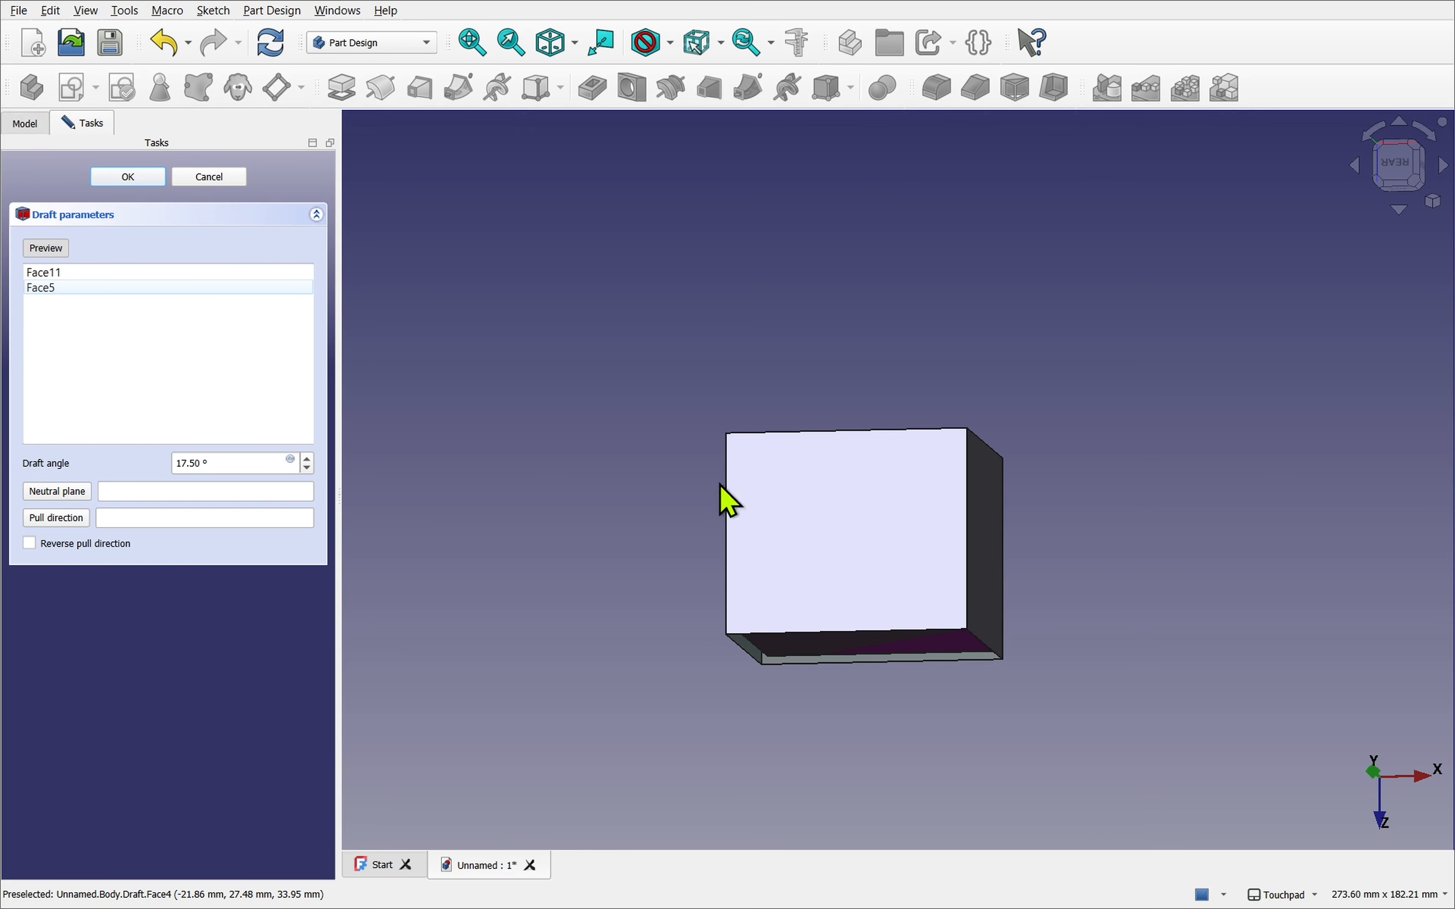
left_click_drag(1022, 559, 1003, 382, "alt")
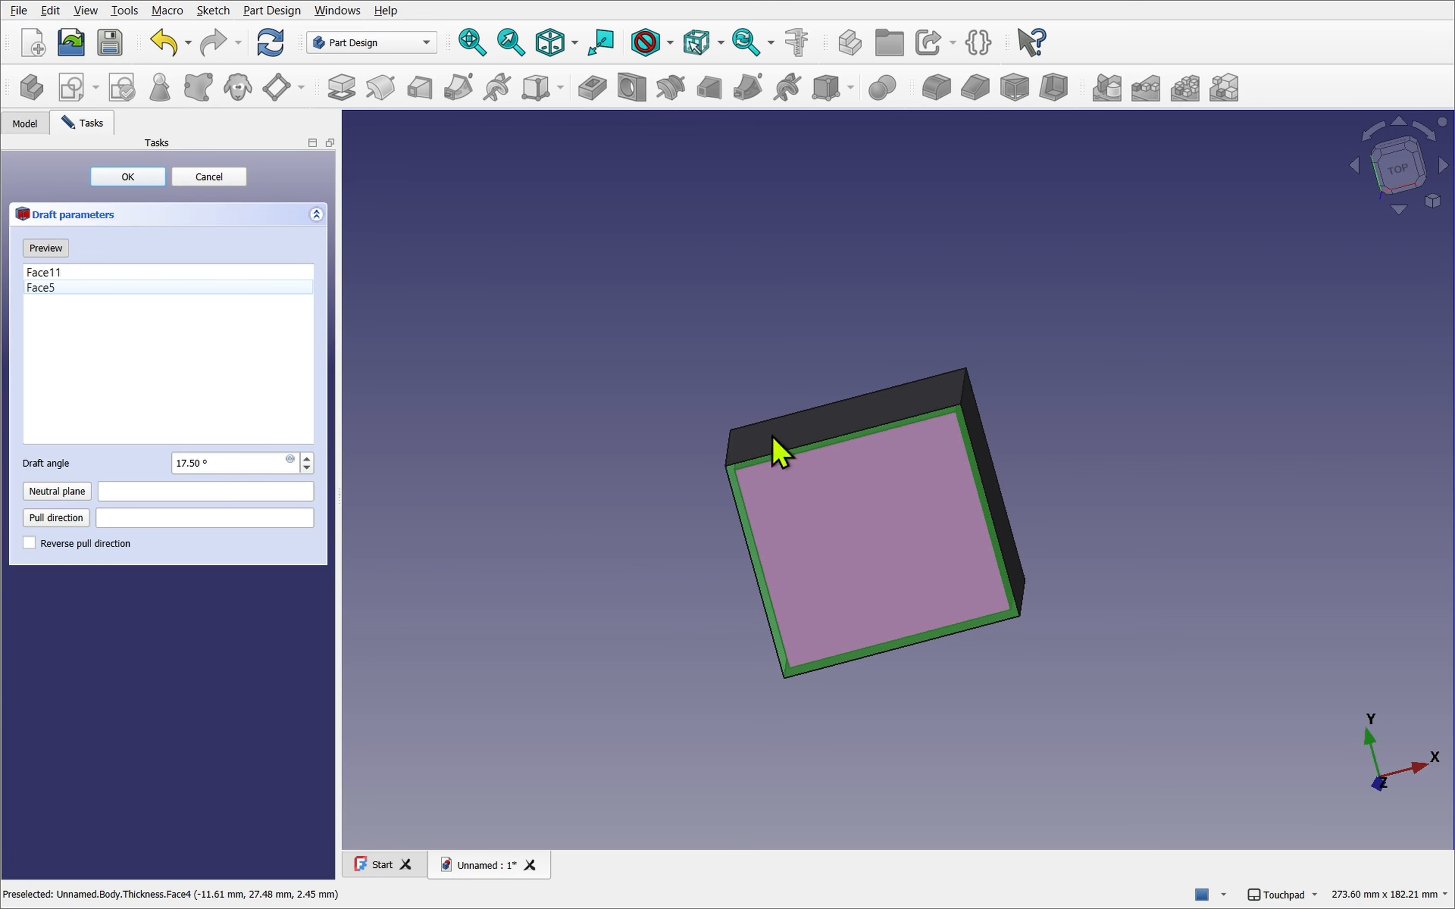
left_click(880, 586)
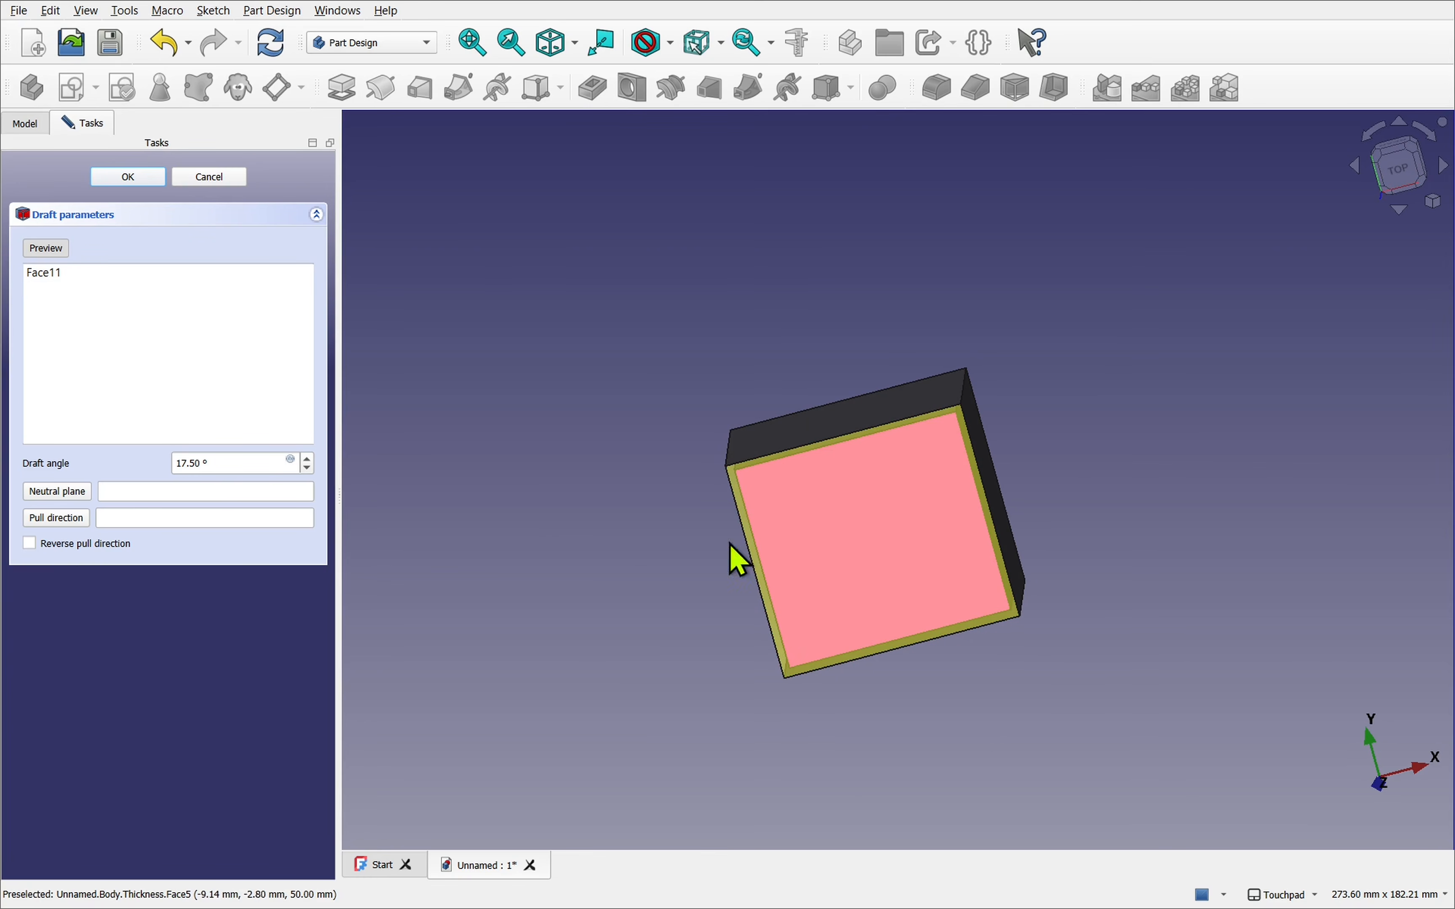
Step: Preview the 17.50° draft on the inner face of the box's closed end and accept the feature
left_click_drag(761, 376, 767, 459, "alt")
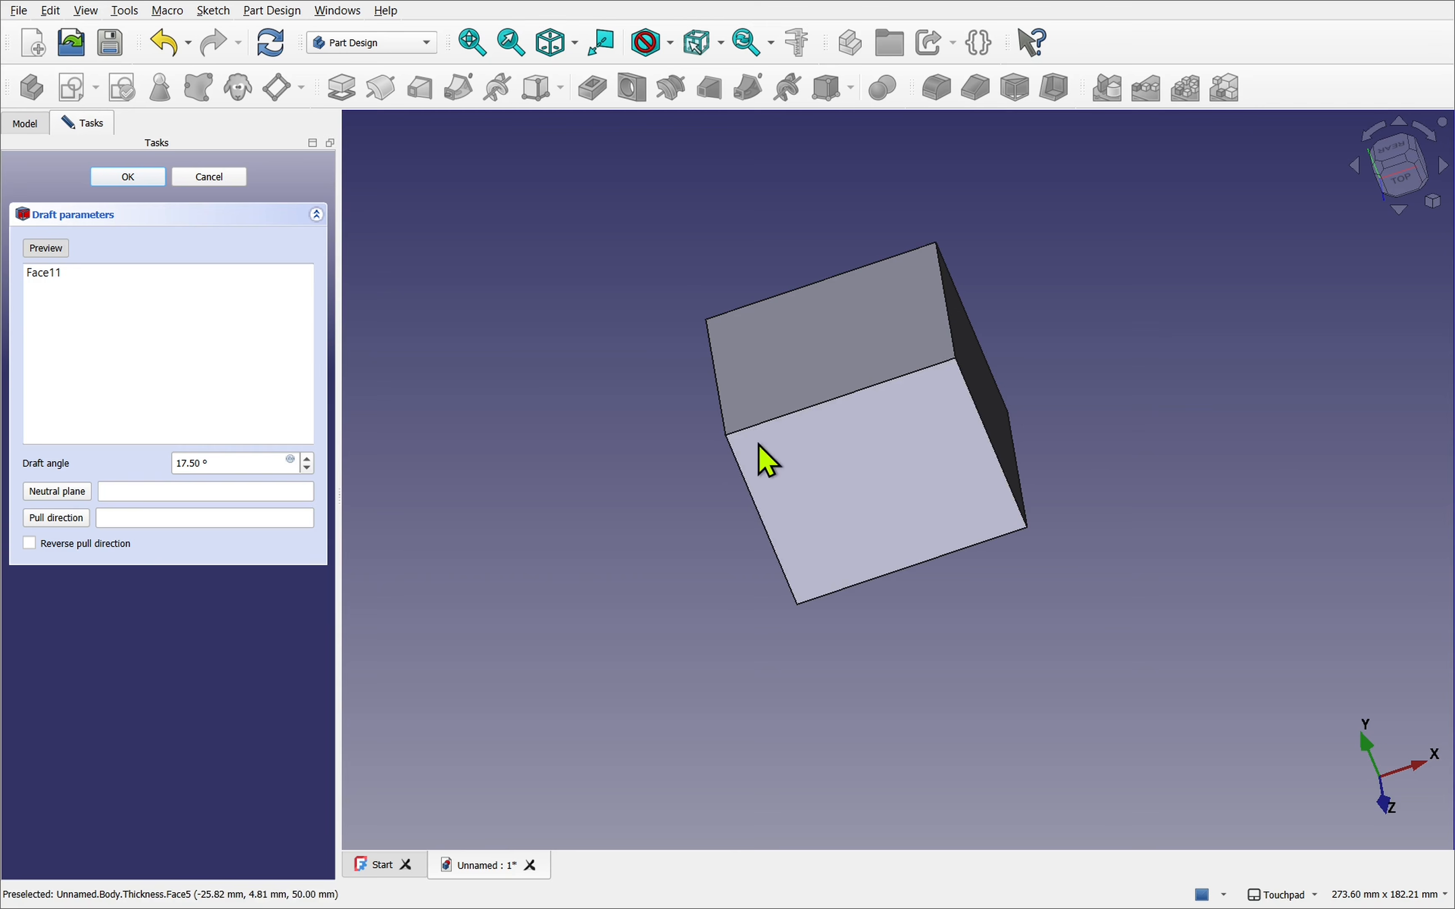
left_click(44, 250)
left_click_drag(753, 311, 938, 339, "alt")
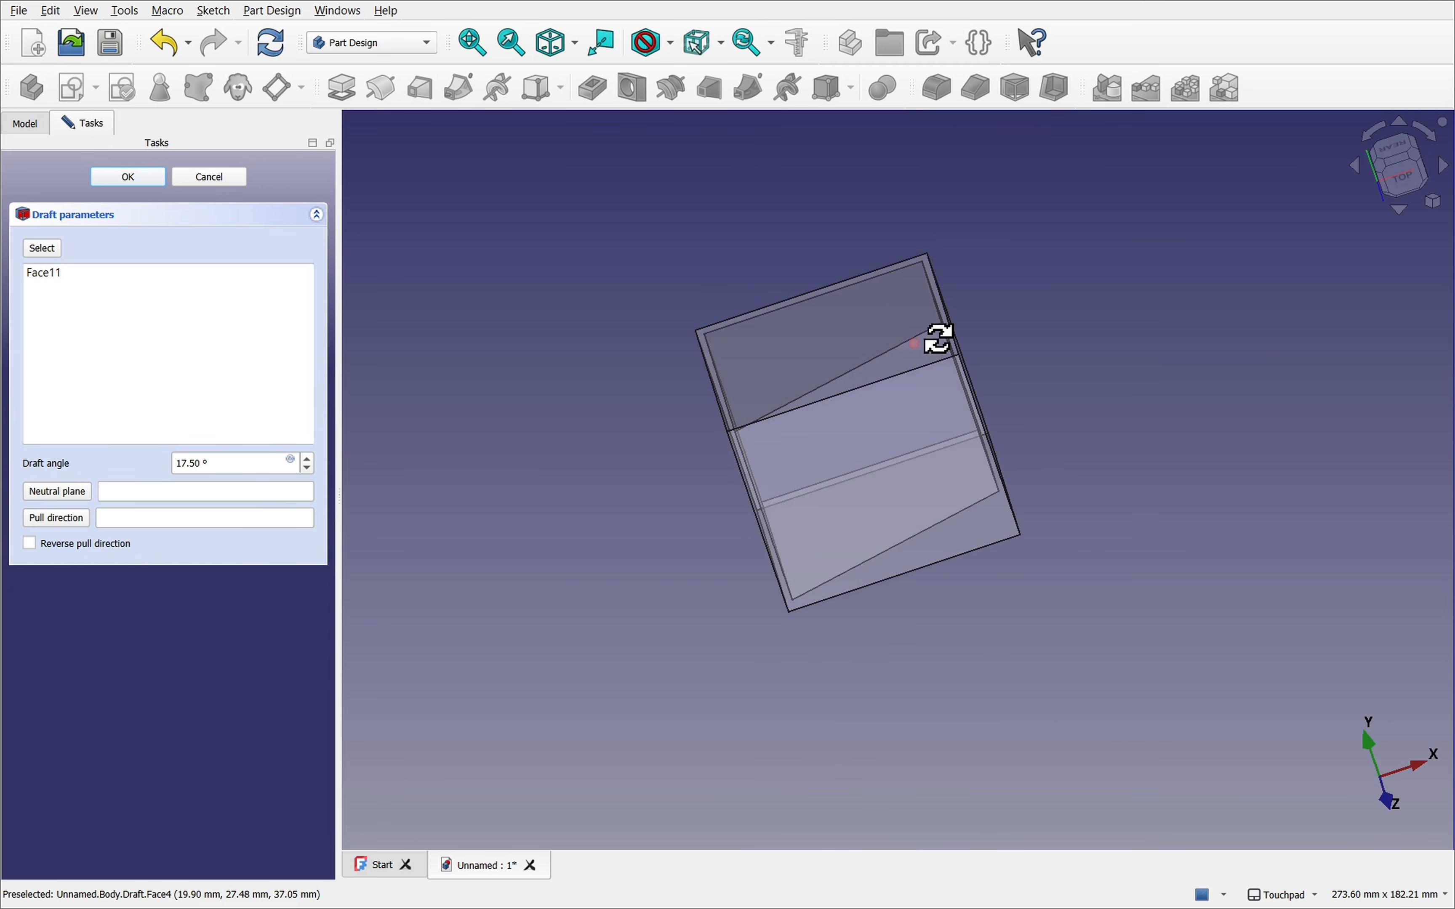
left_click(123, 177)
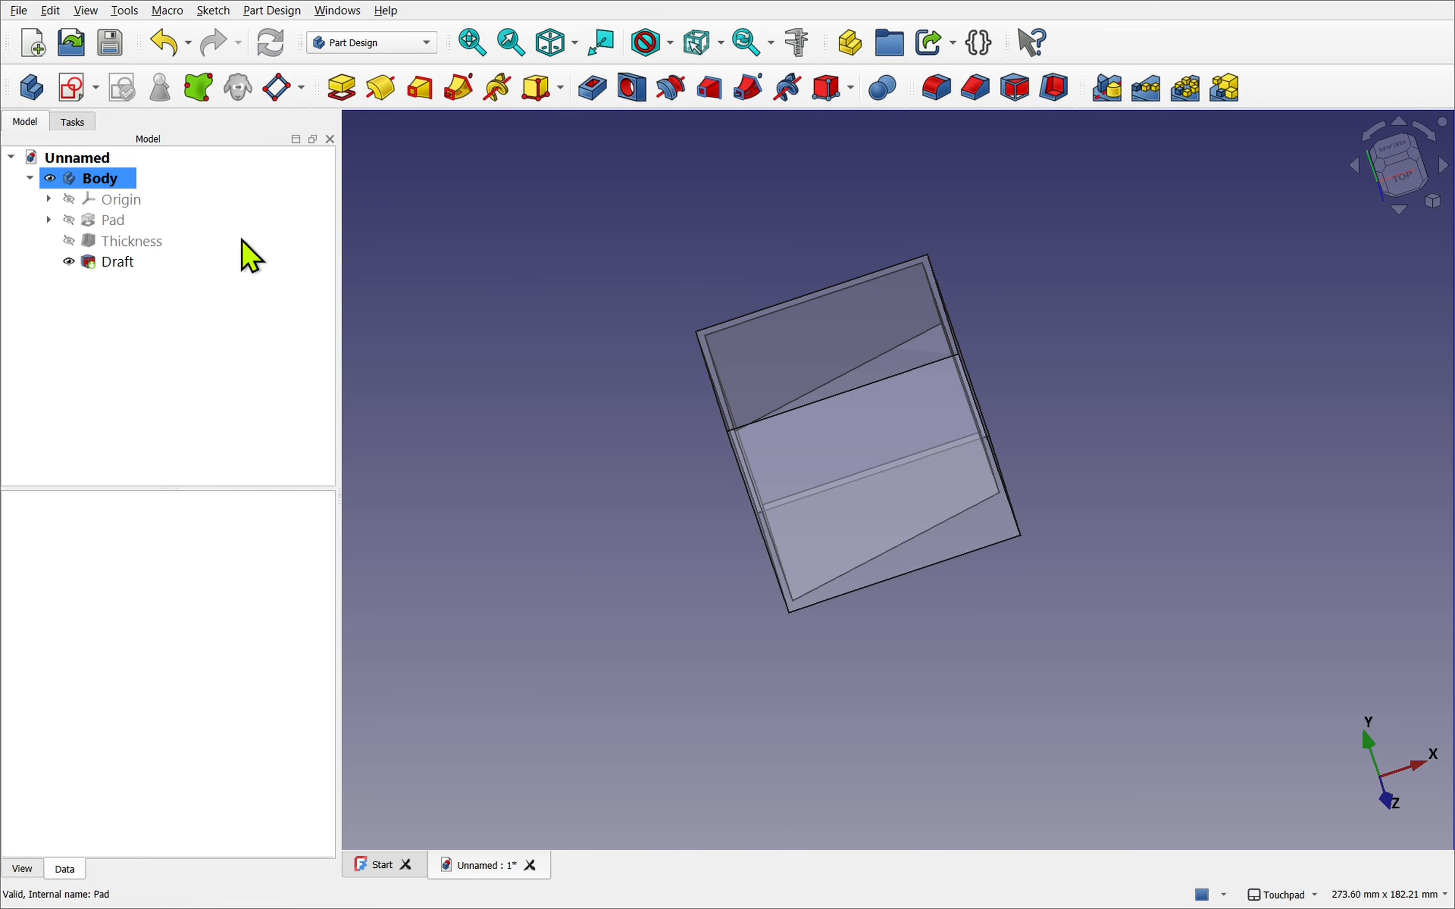
Step: Start a second draft on the outer face of the box's closed end and reverse its pull direction
left_click_drag(1094, 393, 1026, 401, "alt")
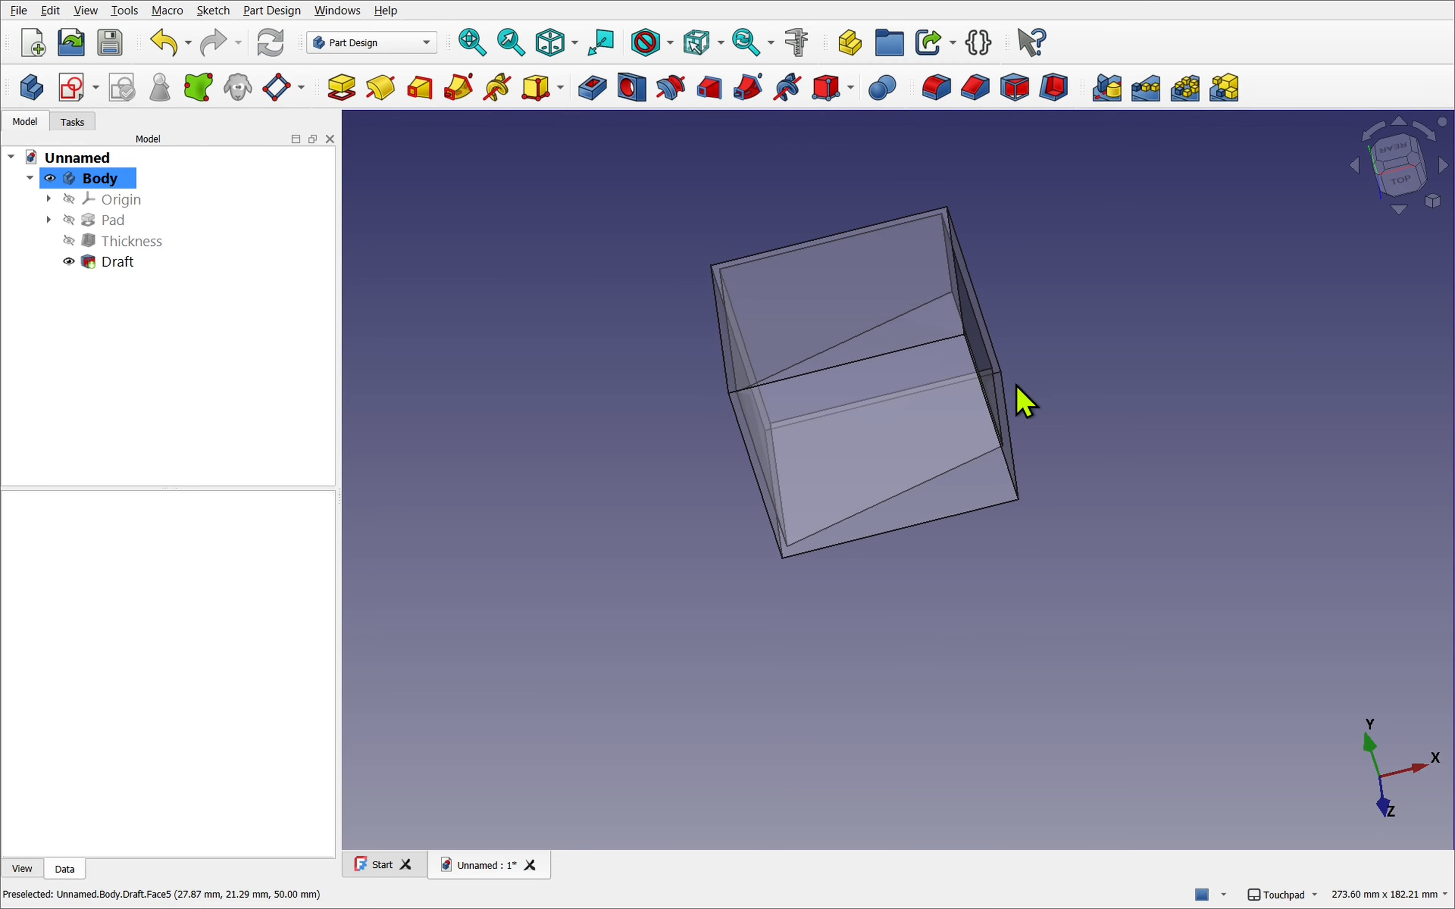
left_click(883, 438)
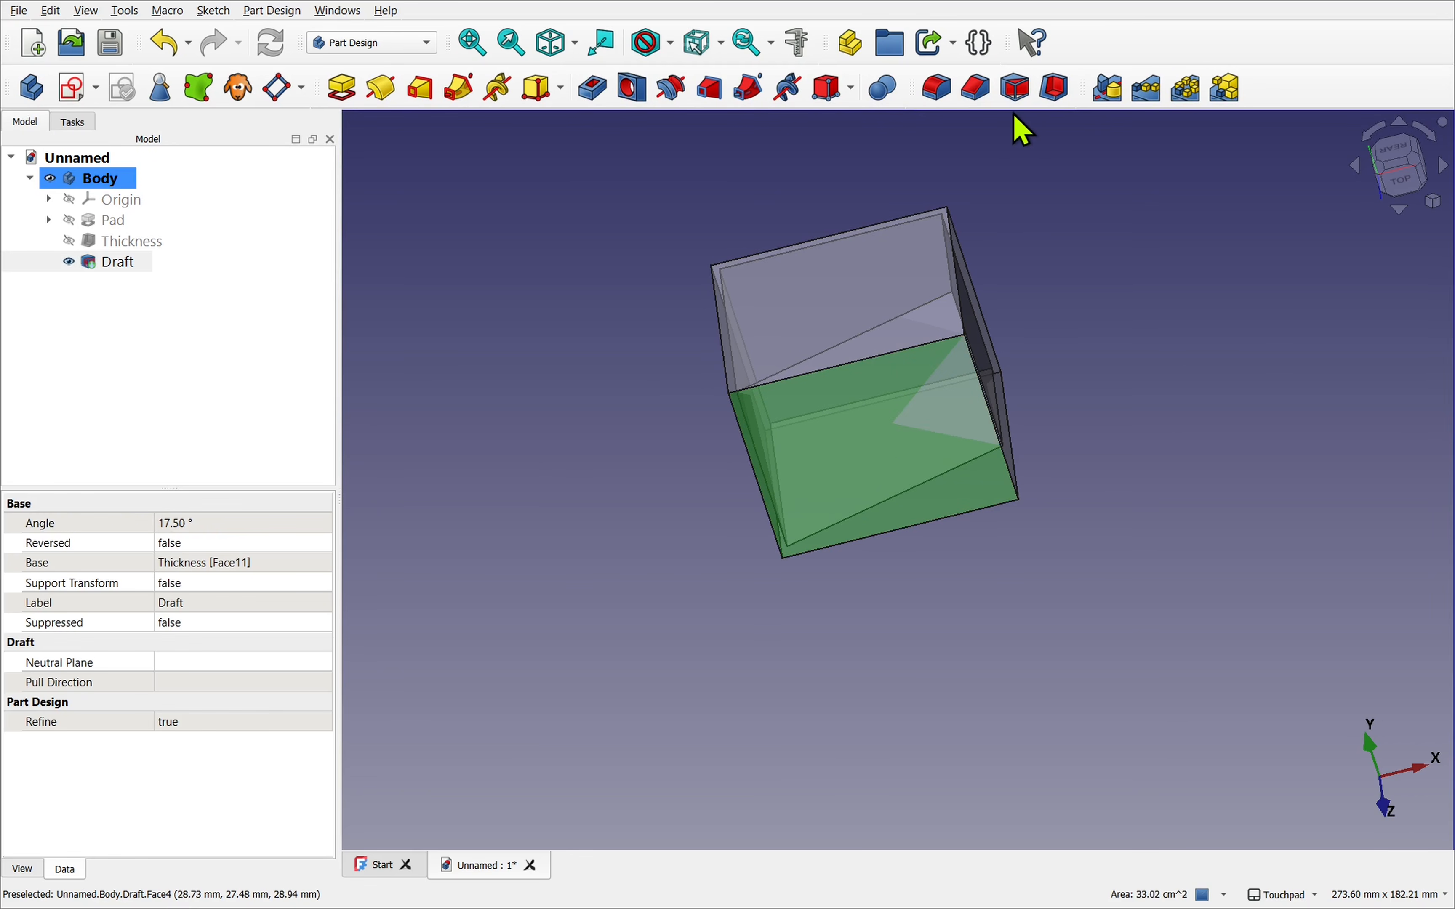
left_click(1015, 89)
left_click_drag(942, 325, 920, 560, "alt")
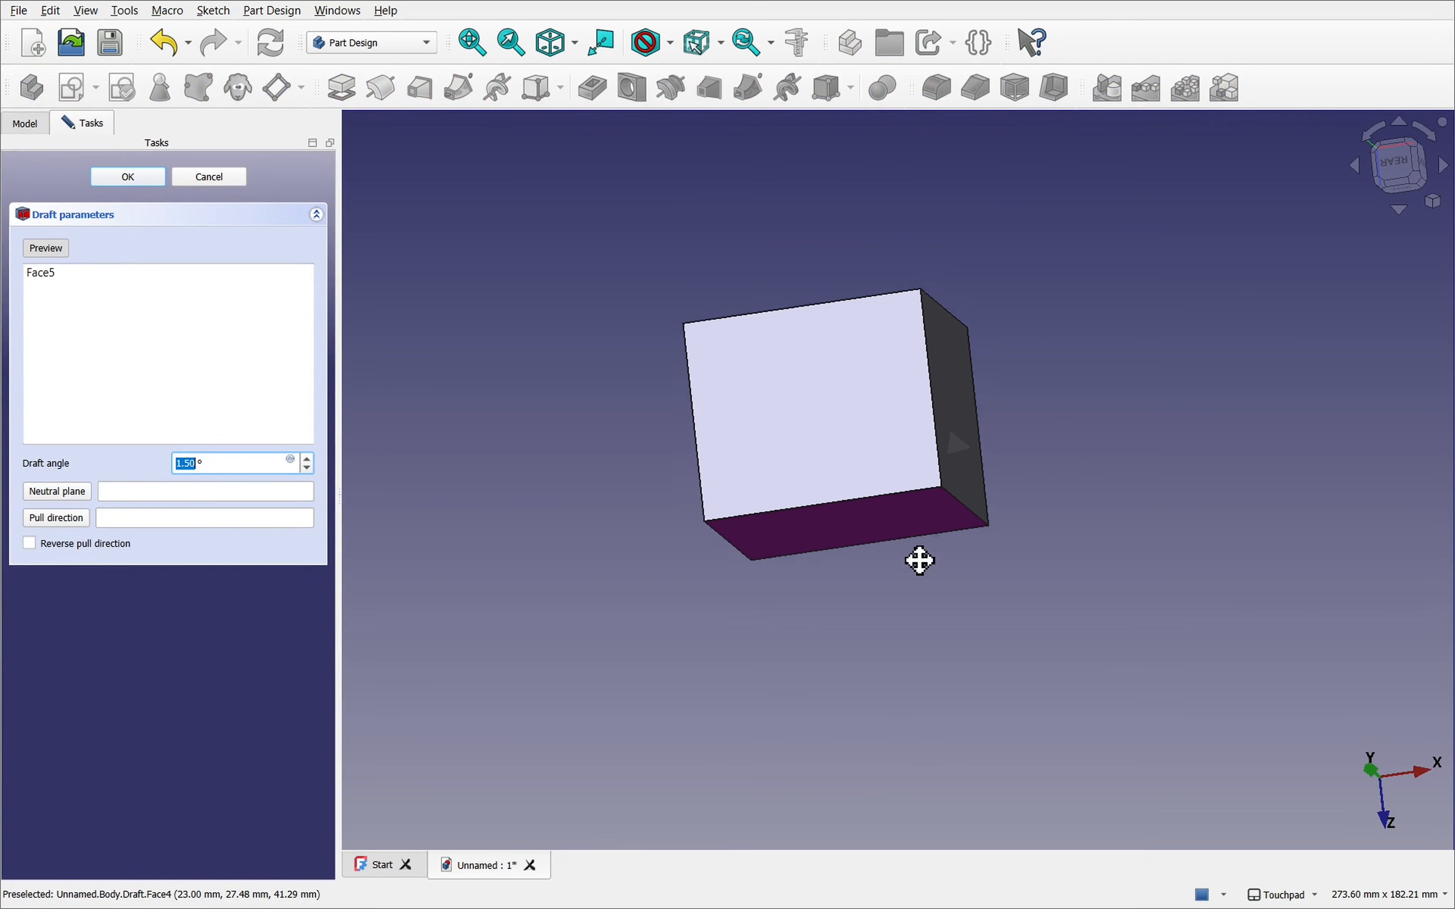
left_click(308, 459)
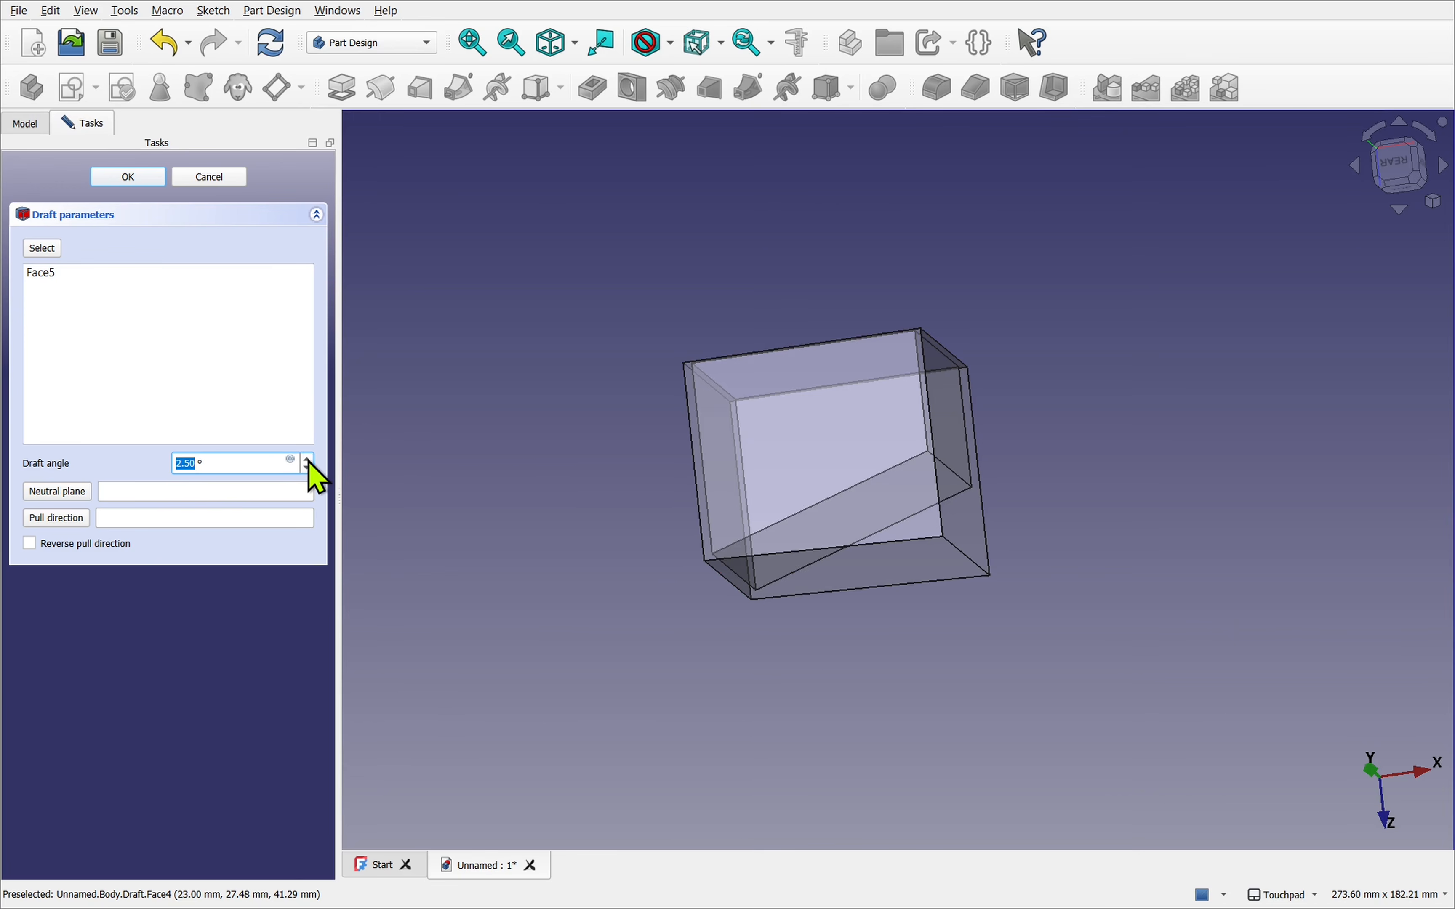
left_click(307, 459)
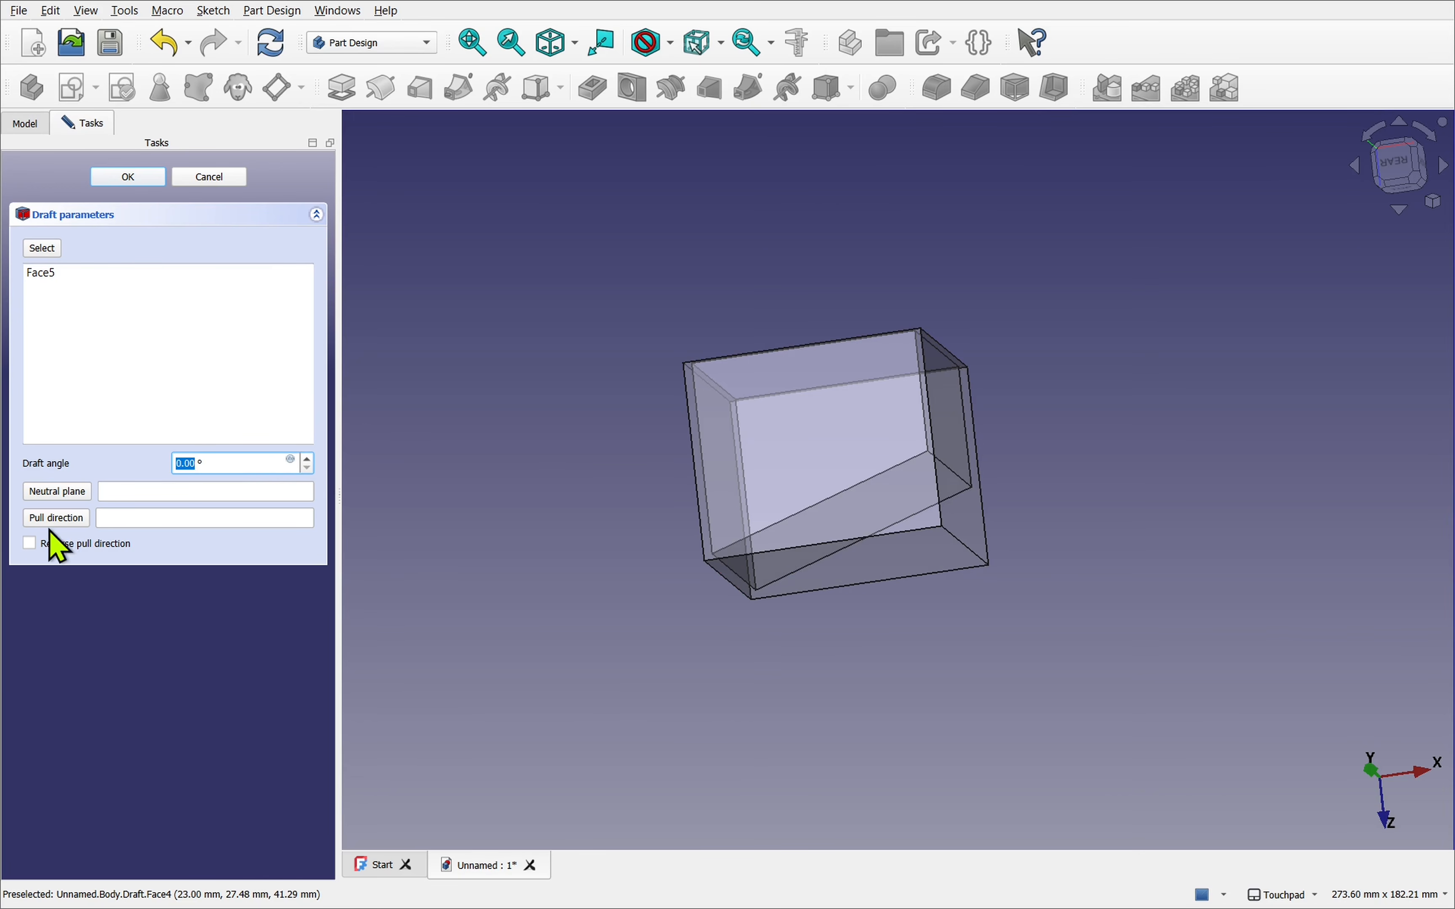
left_click(42, 544)
Step: Set the outer face's draft angle to 17.50° to match the inner face and accept the second draft
left_click(307, 459)
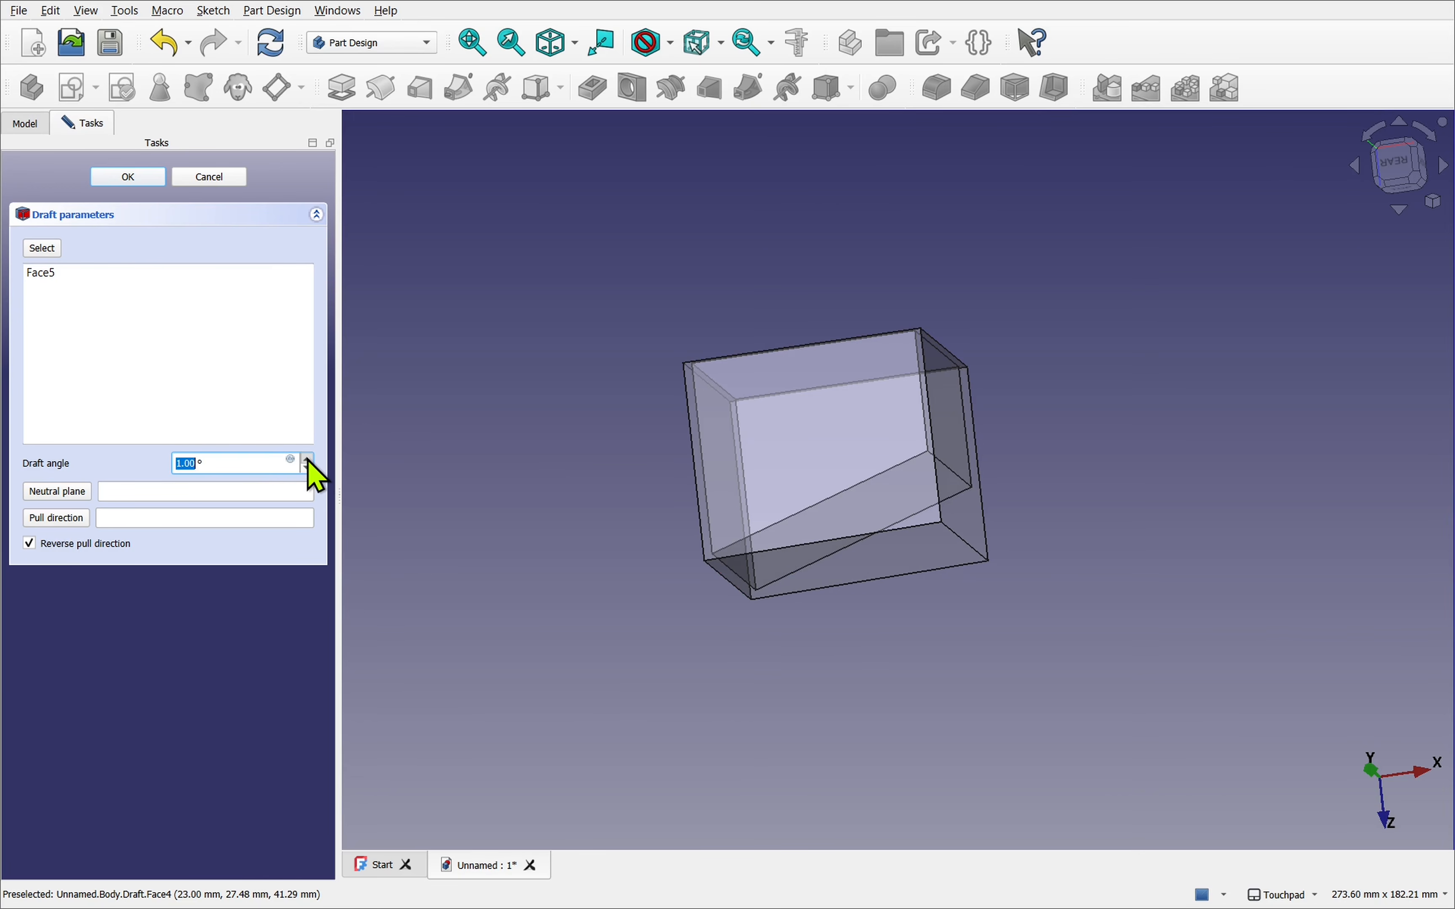
left_click(307, 459)
left_click(307, 459)
left_click(307, 458)
left_click(307, 458)
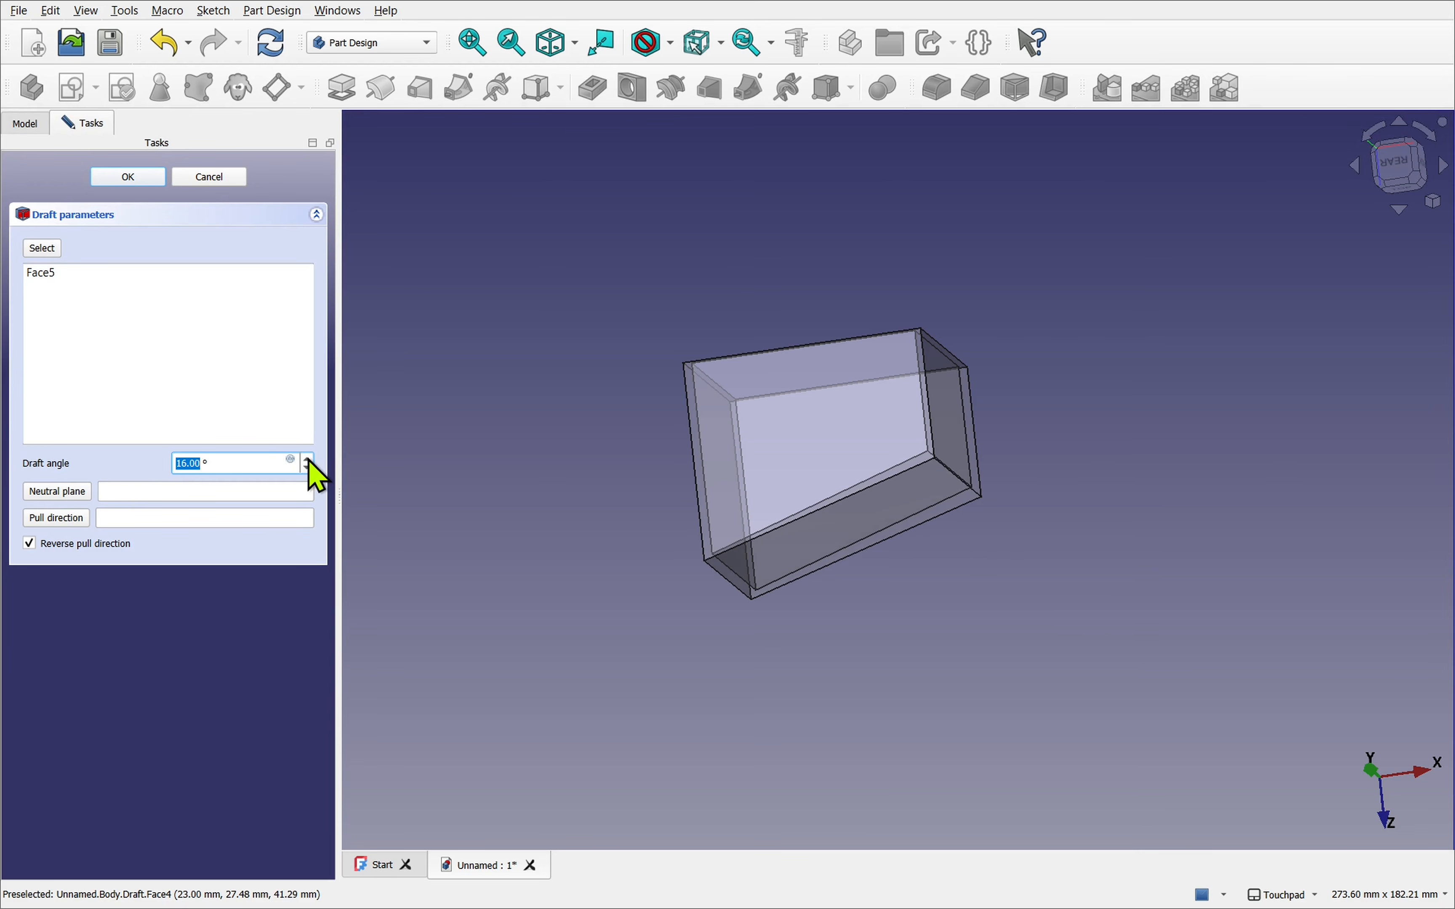
scroll(833, 493, "up", 8)
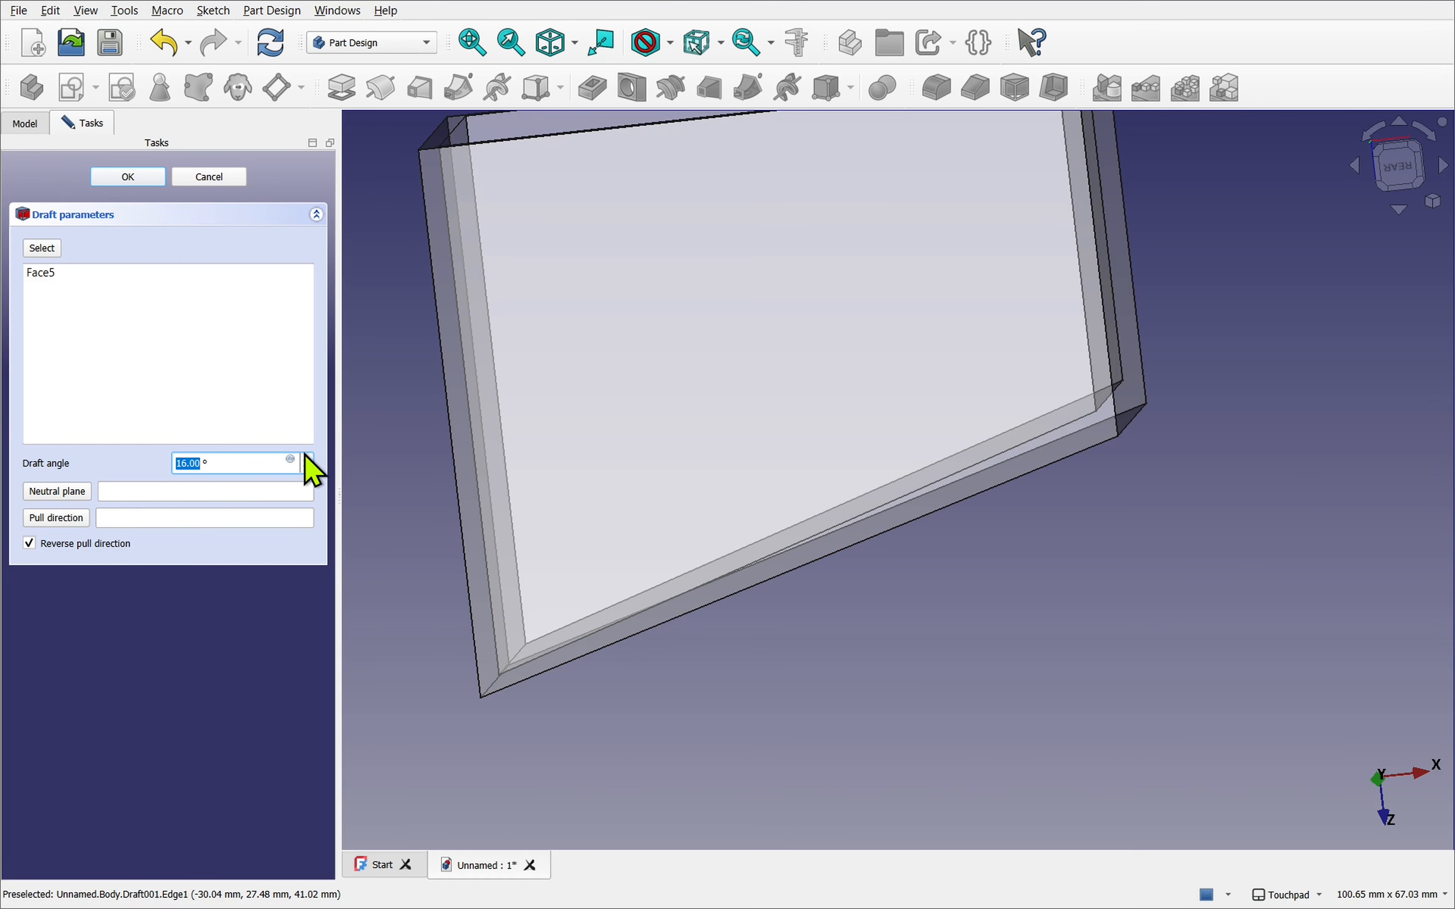
left_click(128, 178)
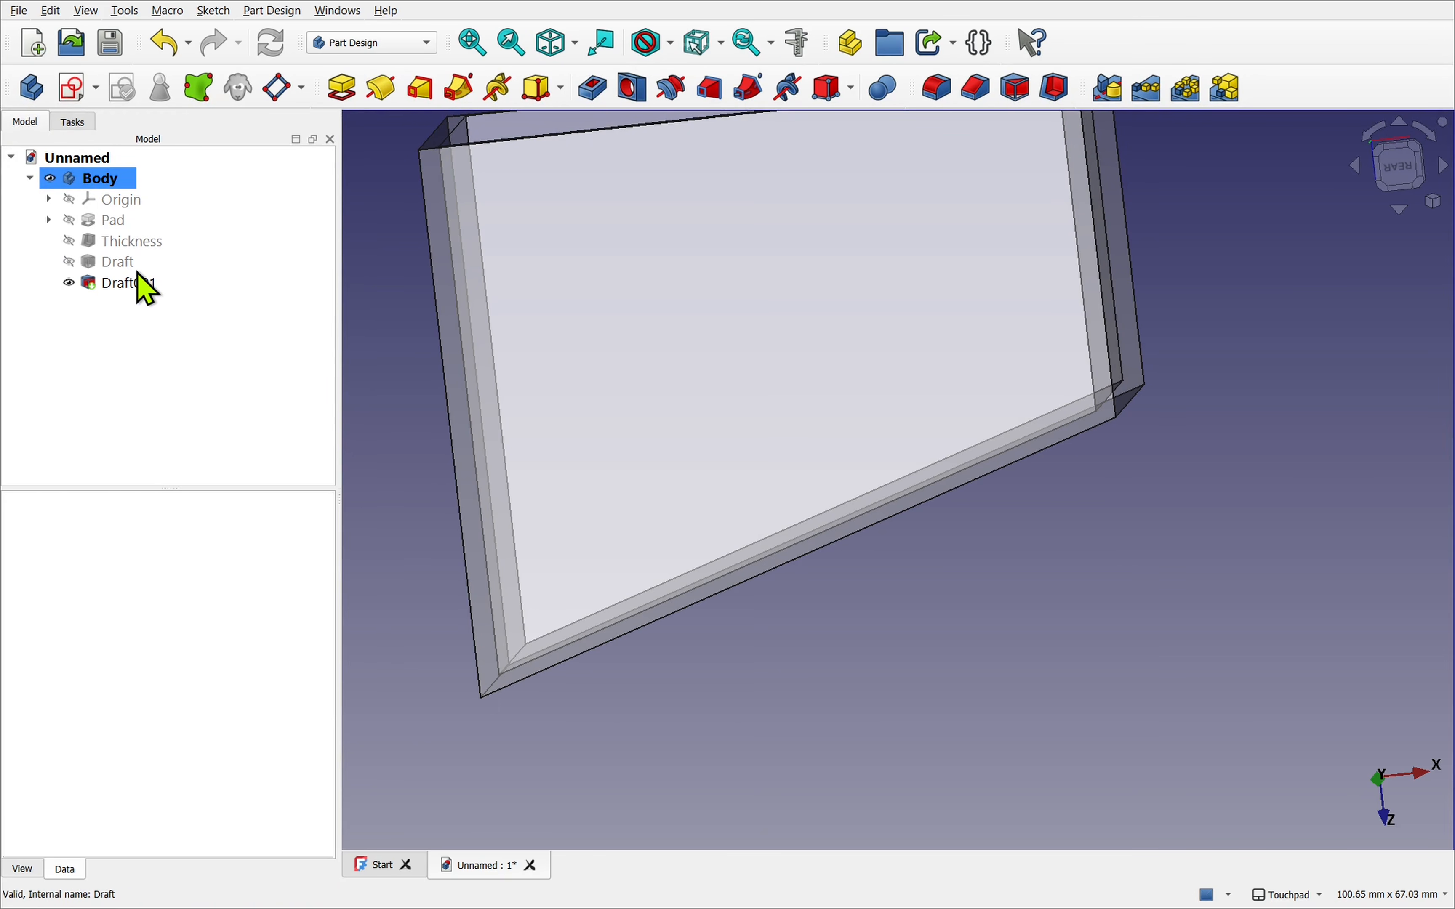
Step: Reopen the second draft for editing and set its angle with the expression 17.50°
double_click(130, 283)
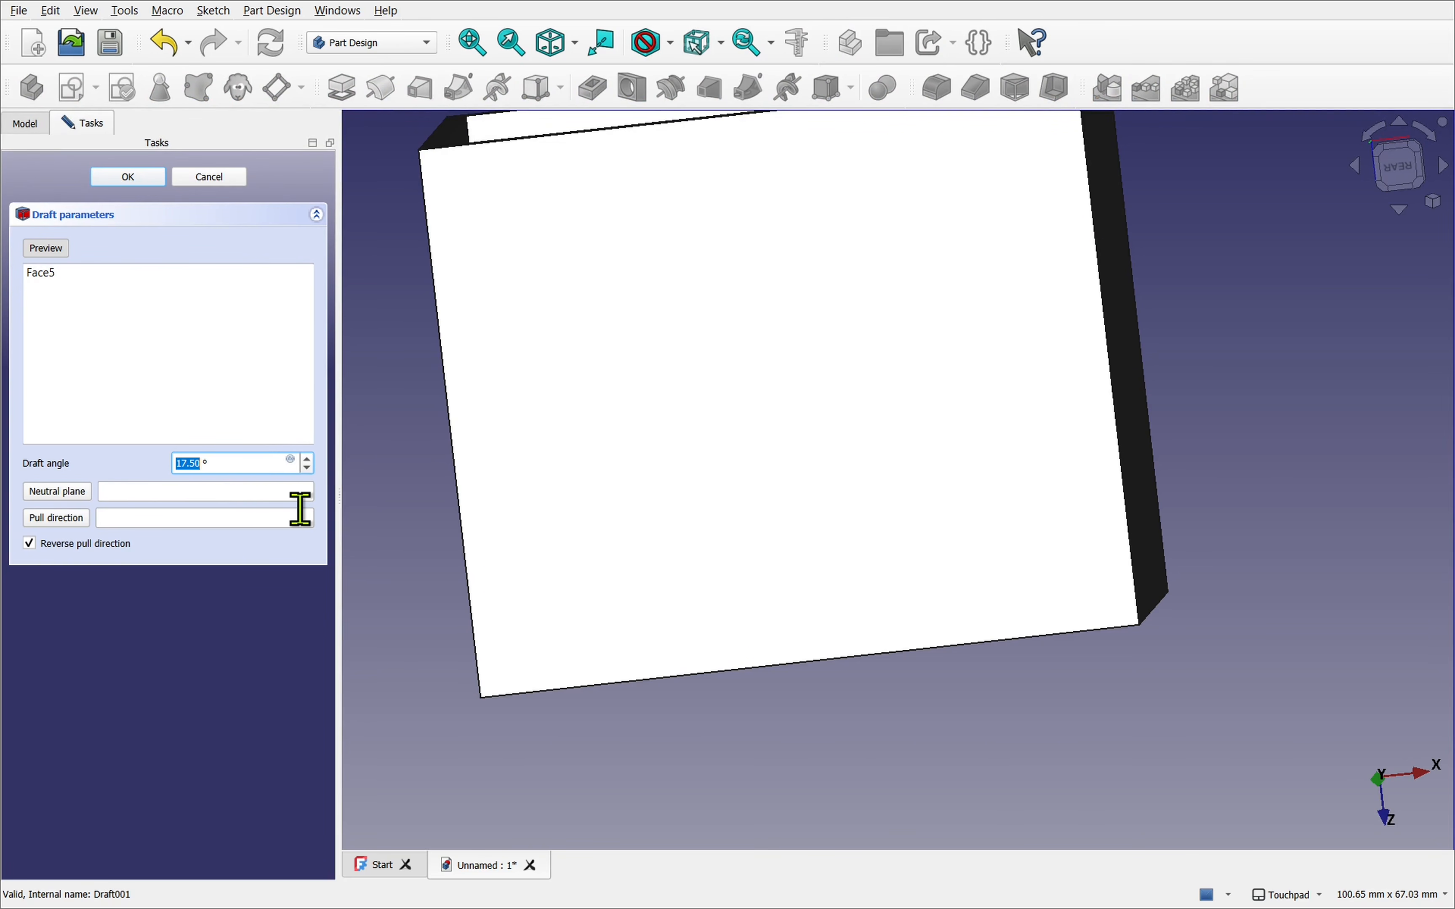
left_click(291, 459)
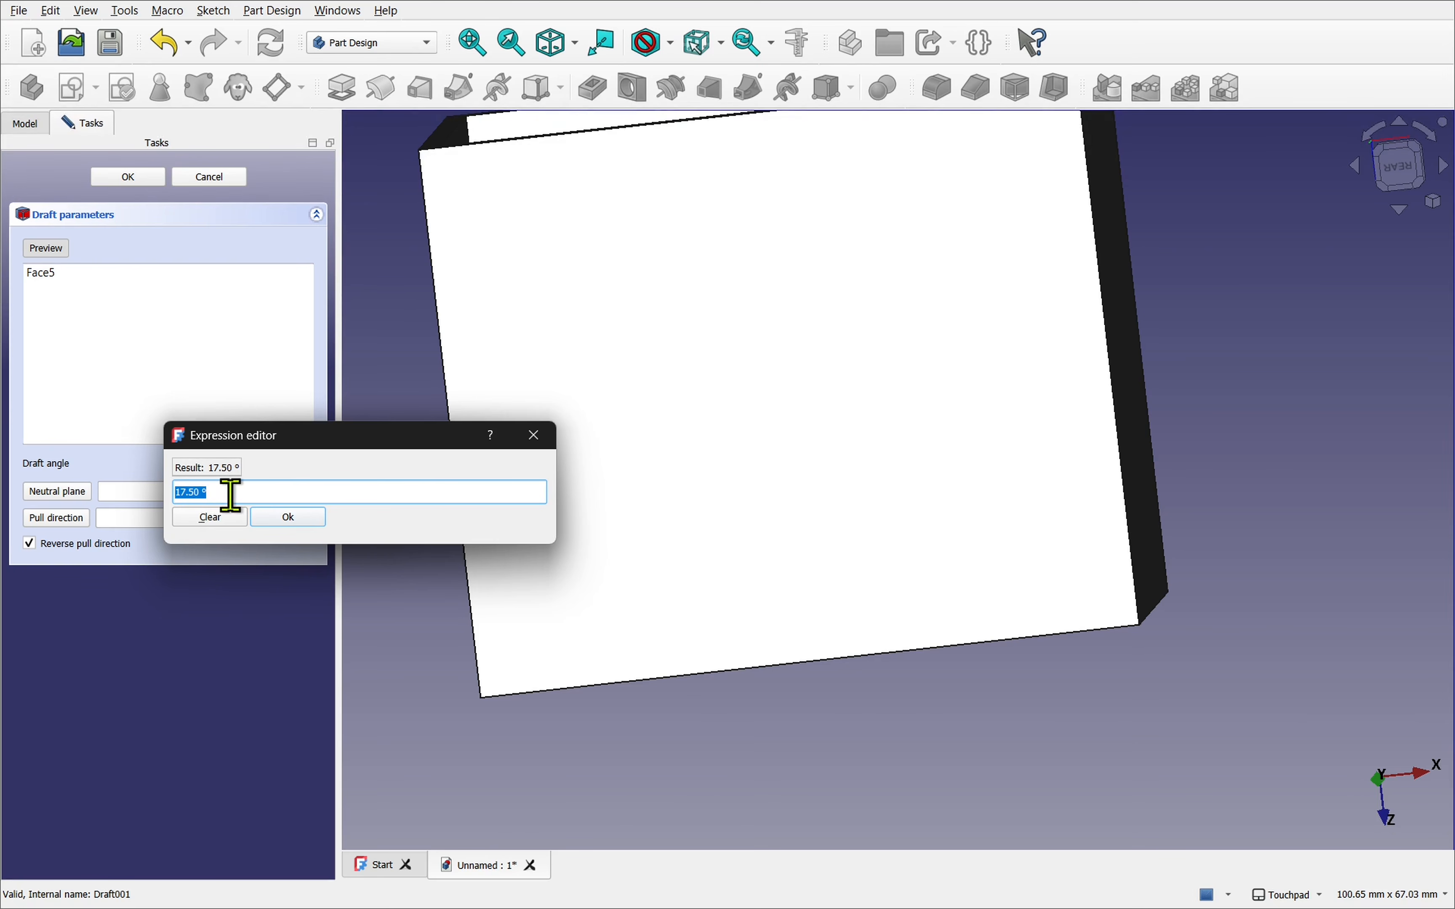
left_click(311, 516)
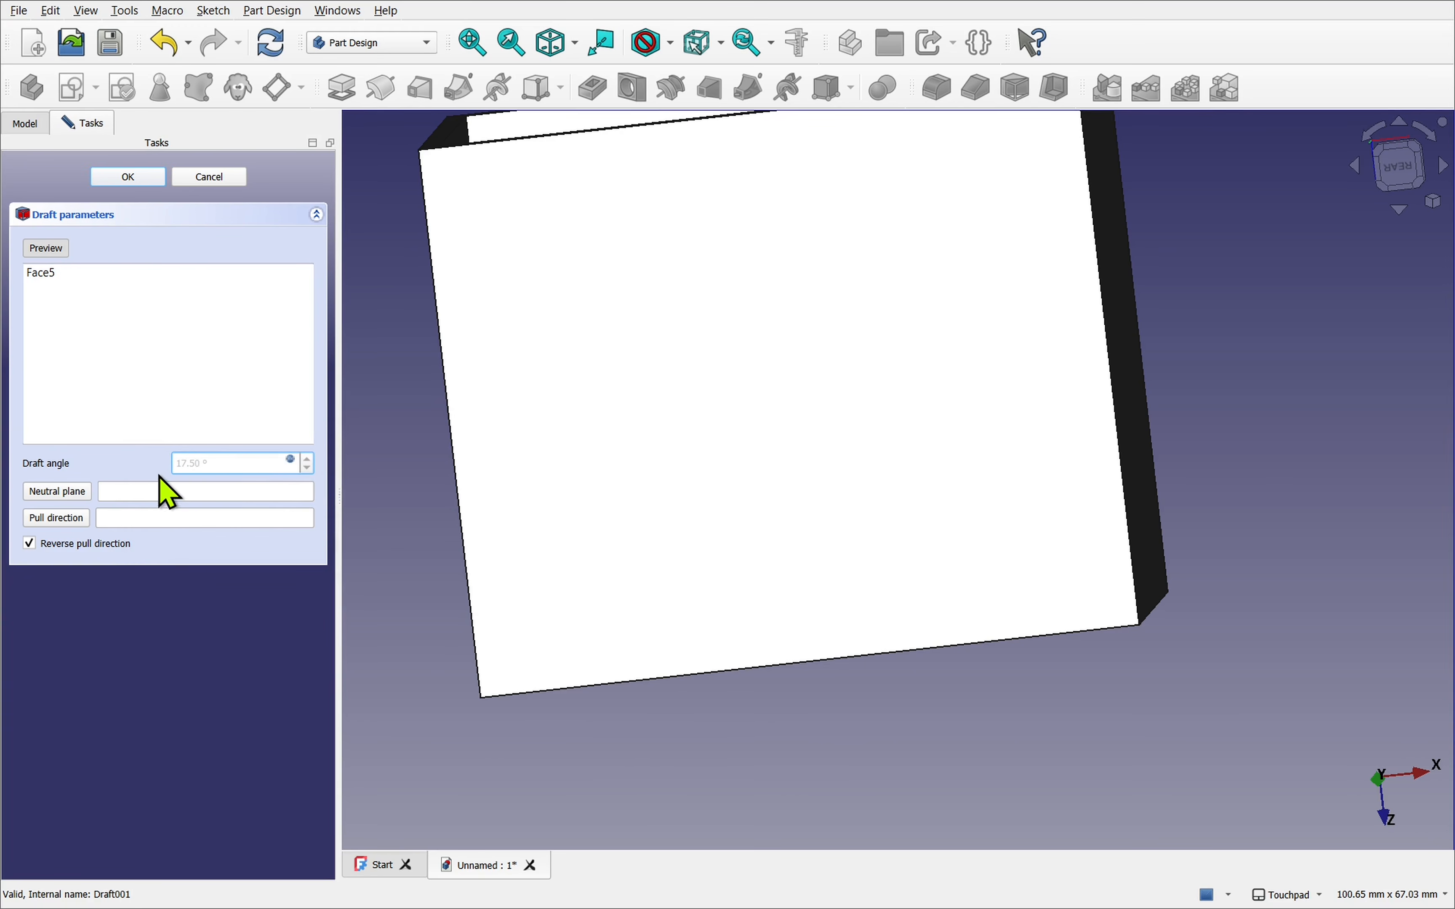
Step: Clear the expression from the second draft's angle and select the angle value for editing
triple_click(219, 472)
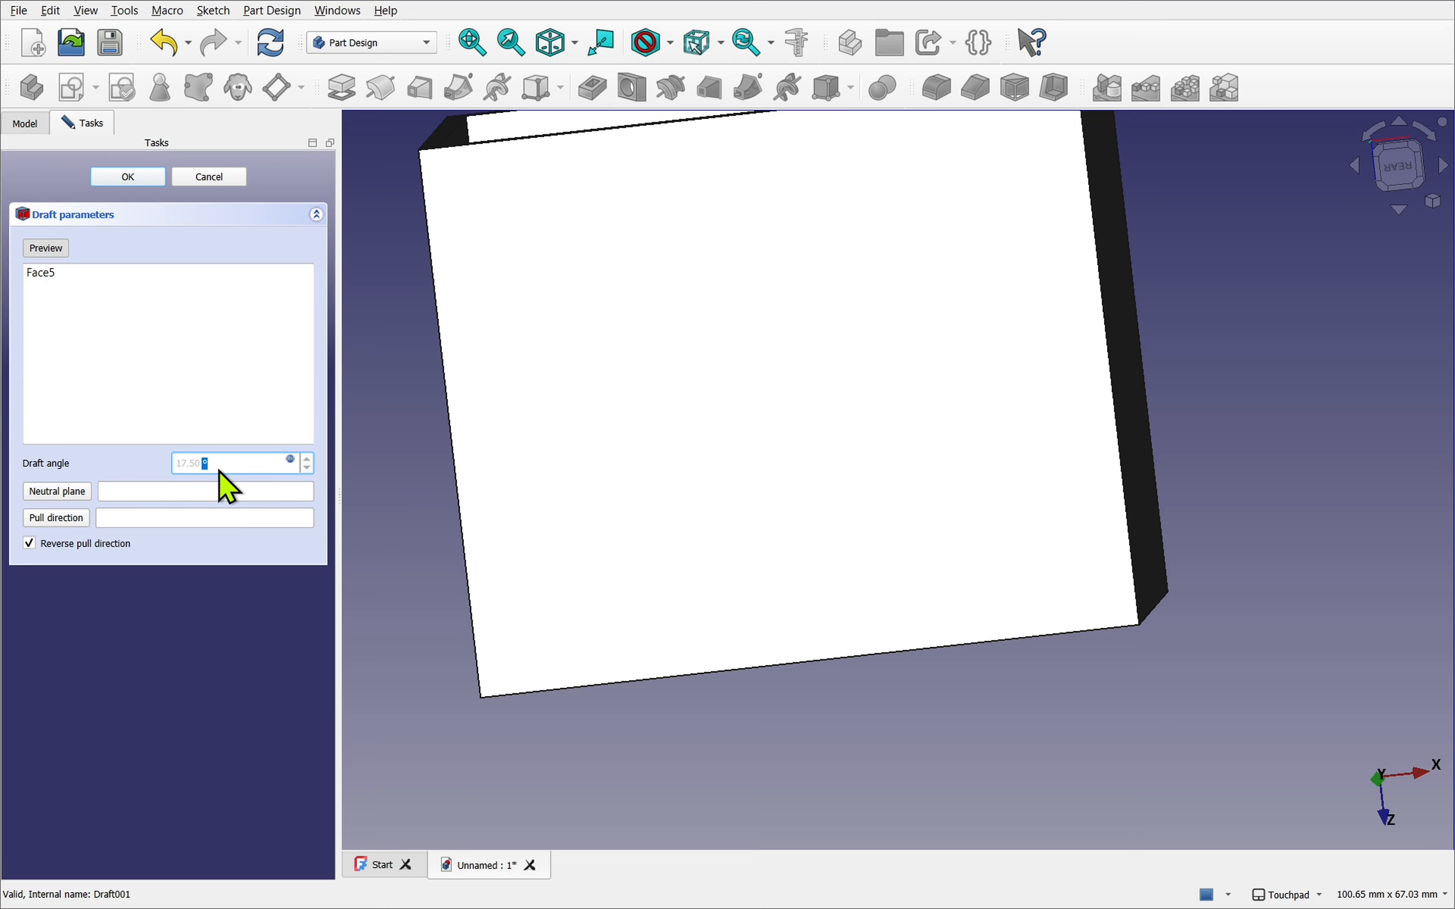
left_click(252, 475)
left_click(290, 460)
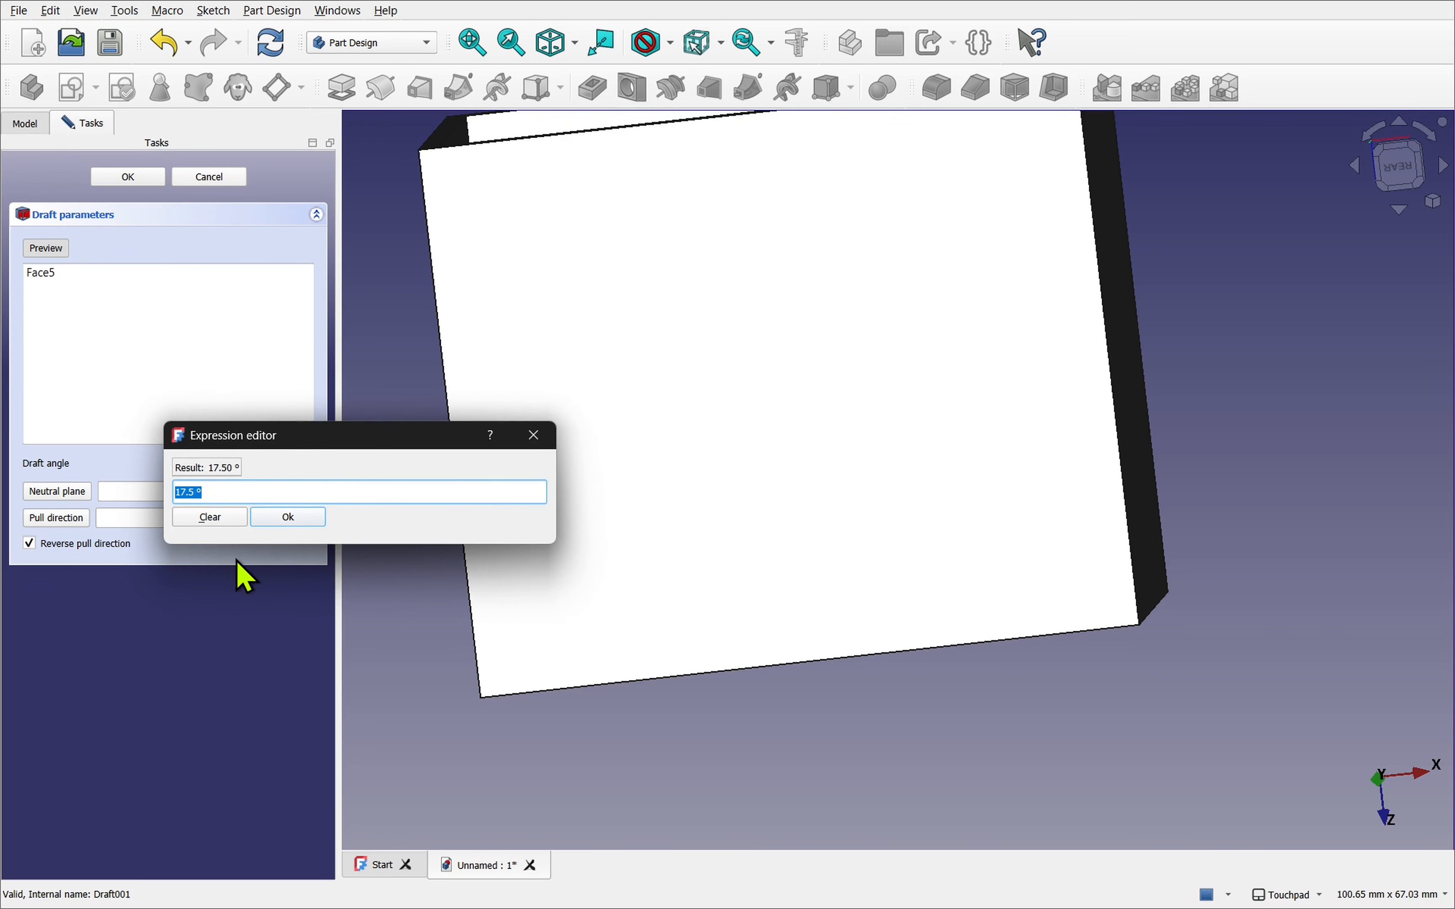
left_click(214, 523)
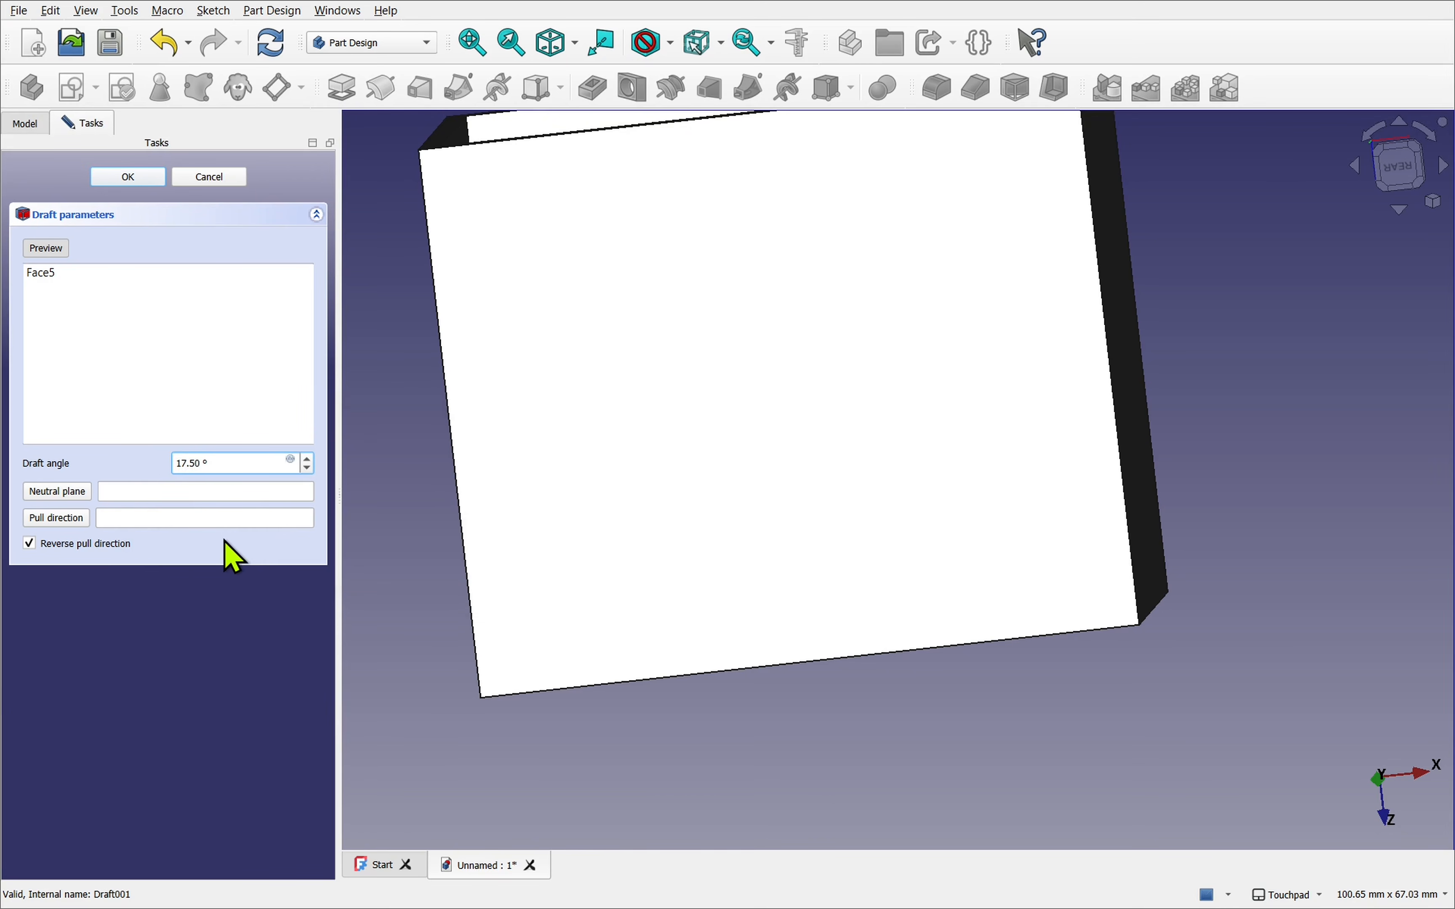
left_click_drag(182, 463, 232, 483)
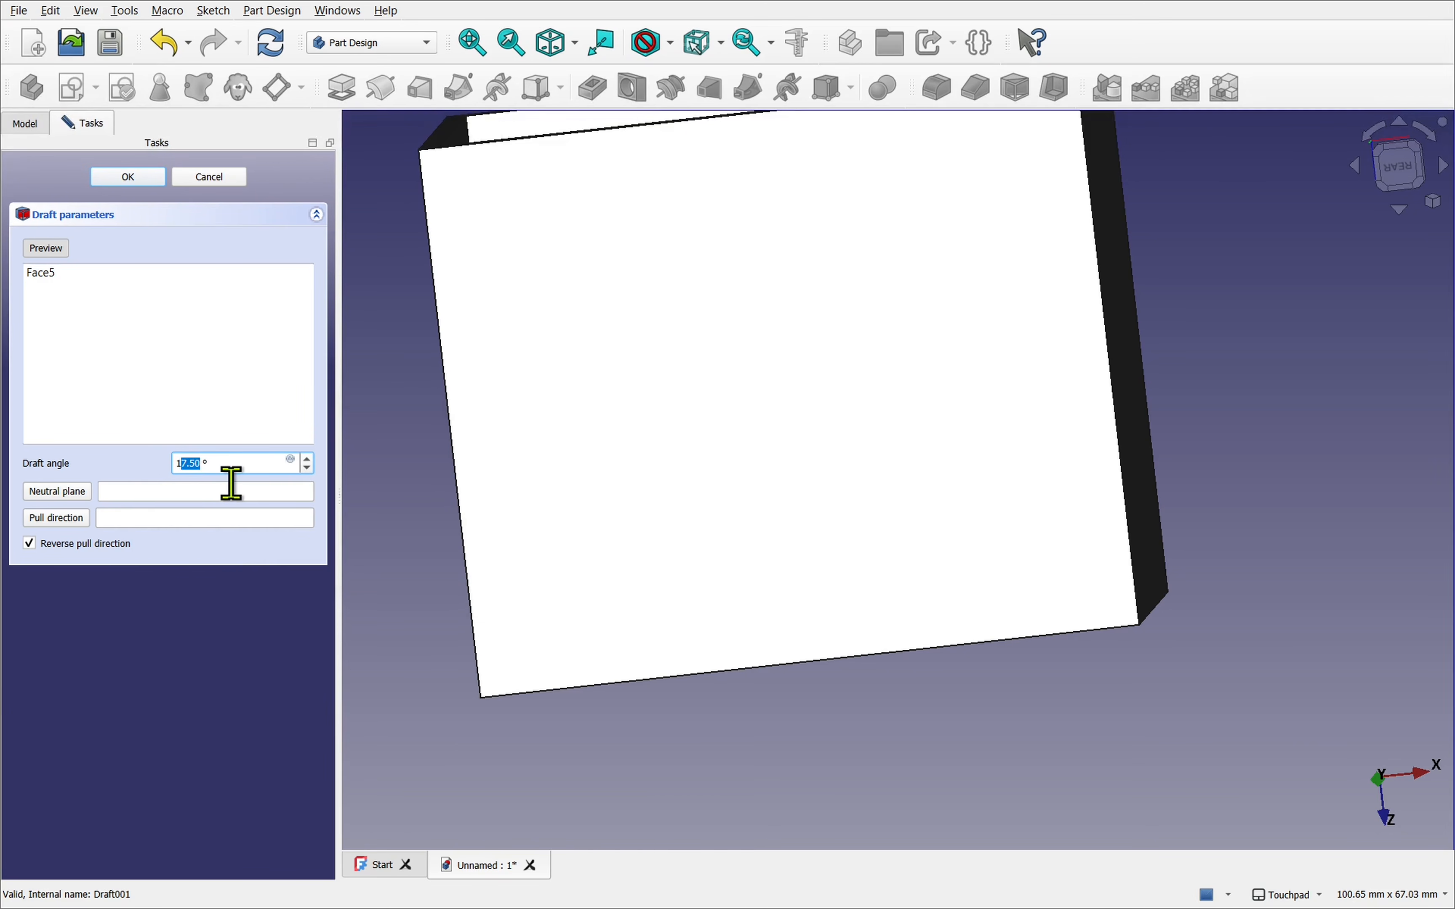
Step: Start an expression for the second draft's angle that references the first Draft feature
left_click(291, 460)
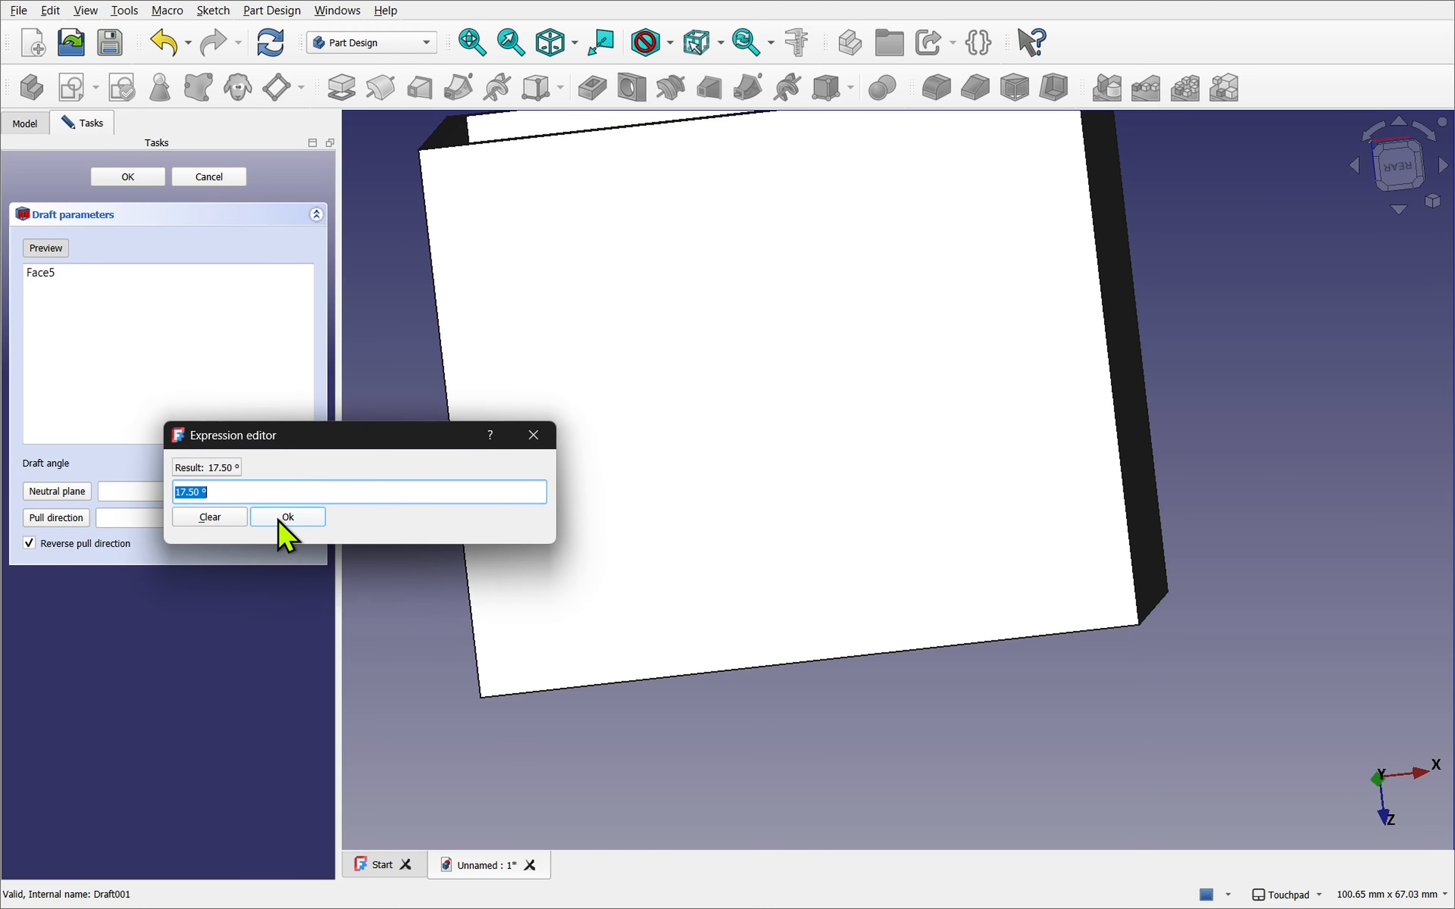
left_click_drag(220, 499, 158, 494)
type("dr")
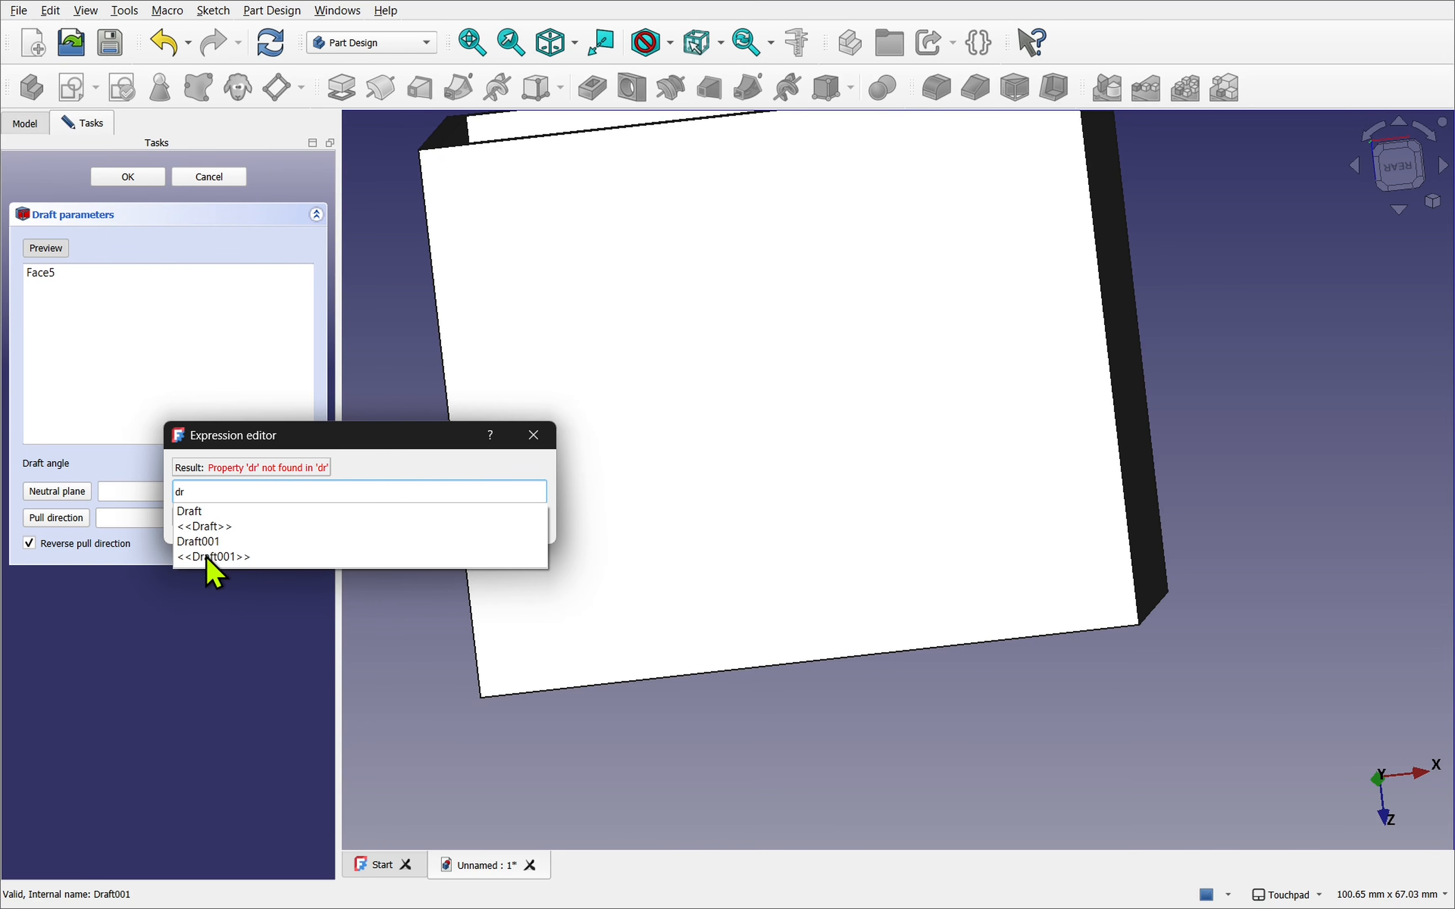
left_click(200, 514)
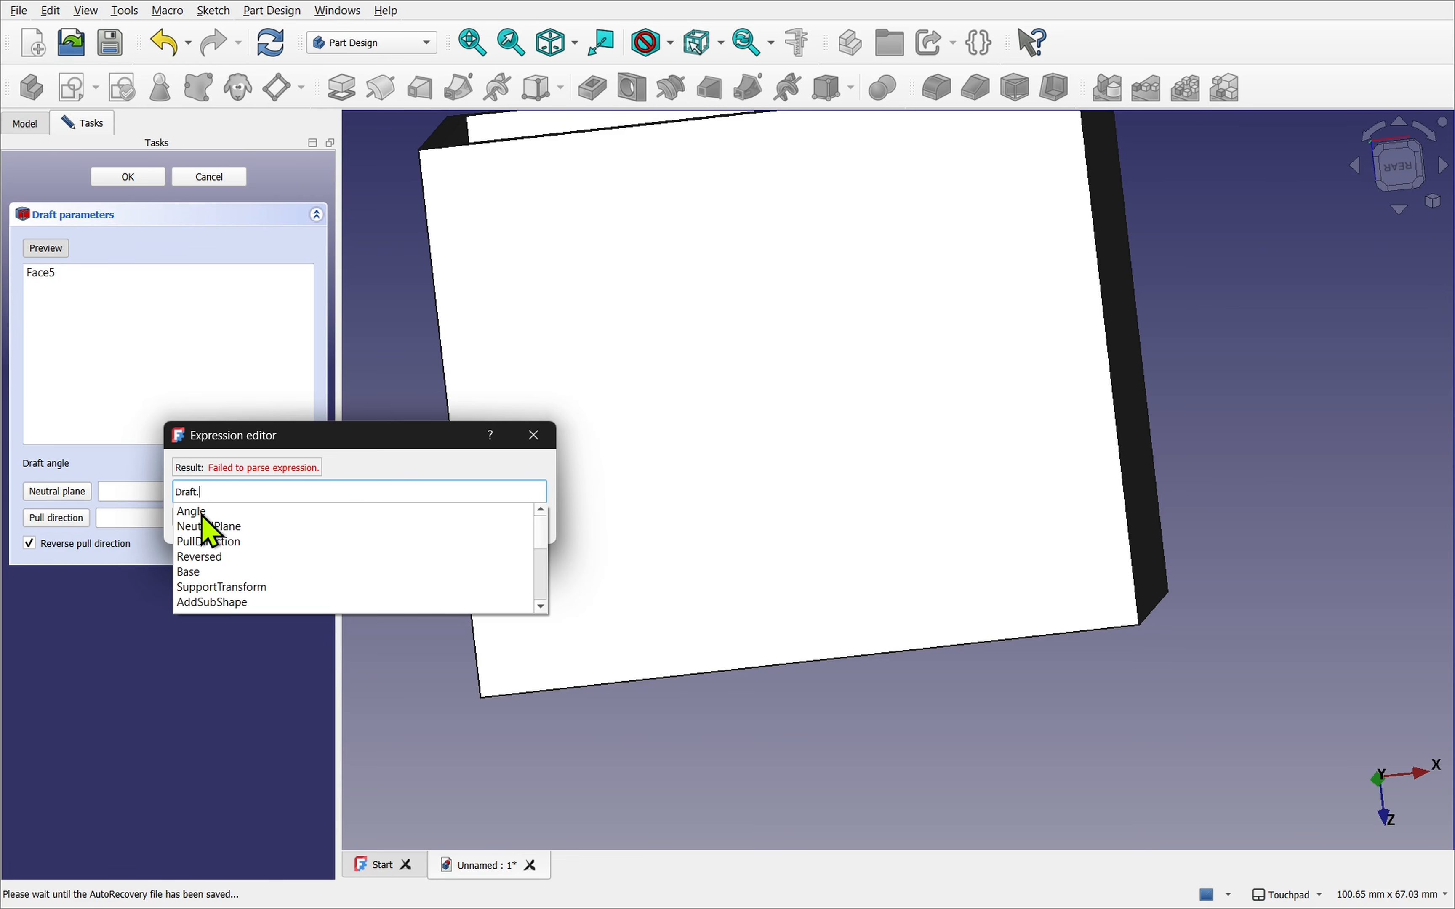
left_click_drag(291, 442, 571, 470)
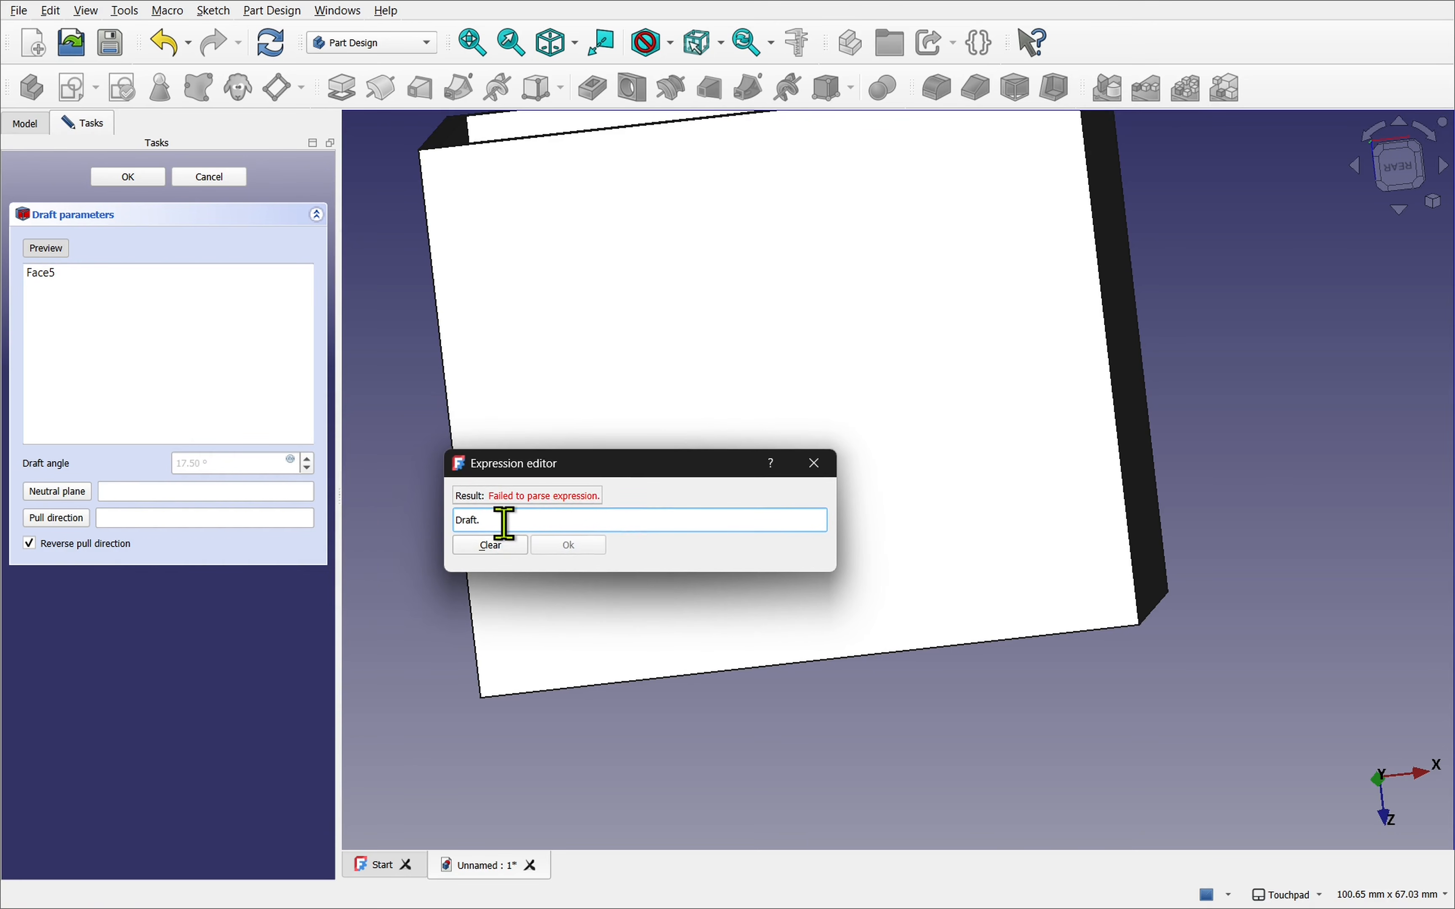
key("BackSpace")
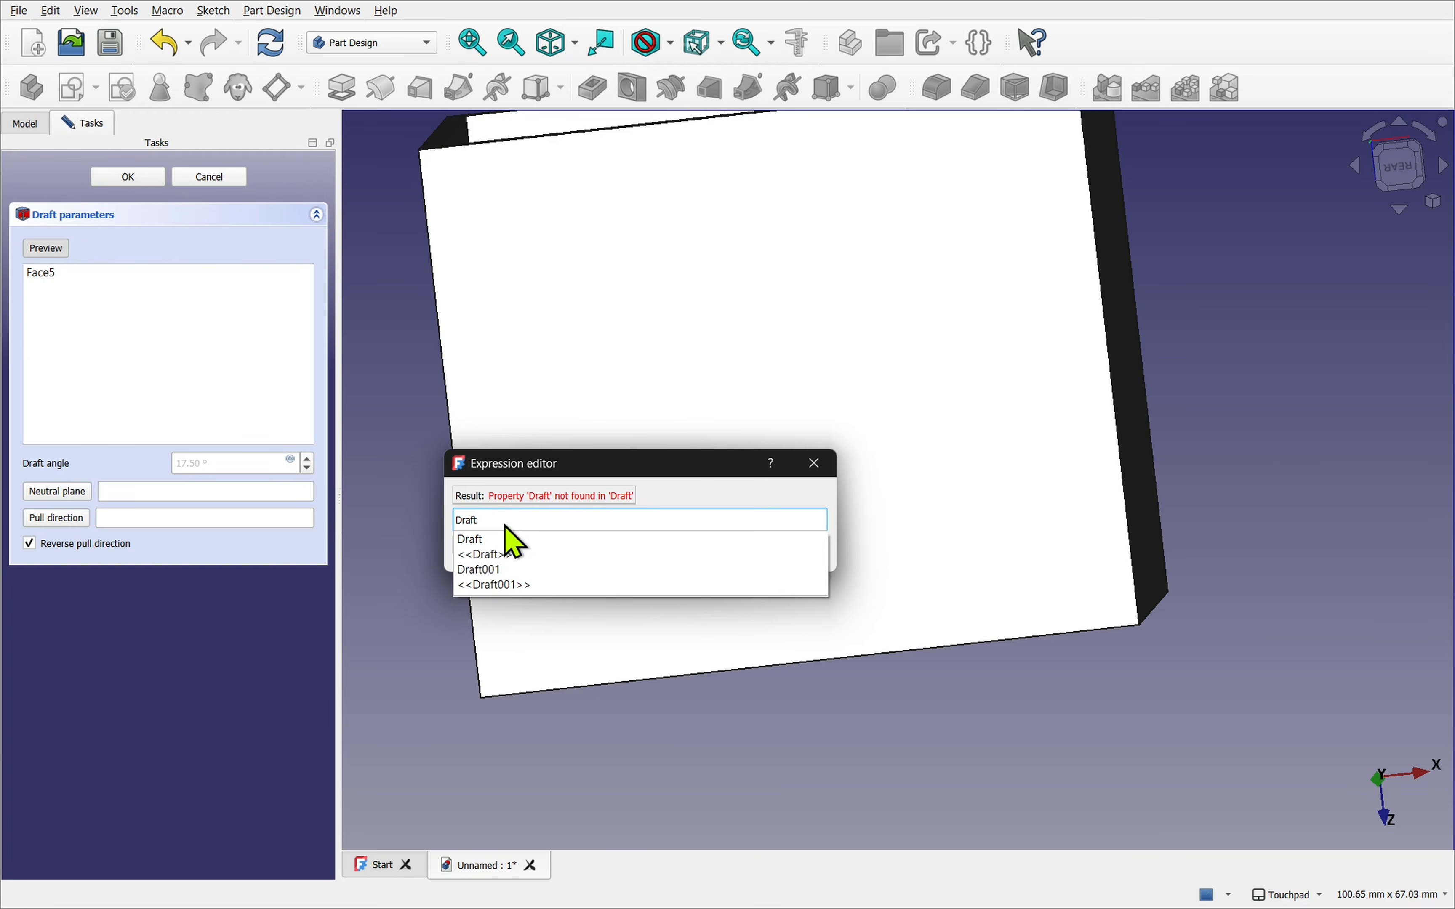
type(".")
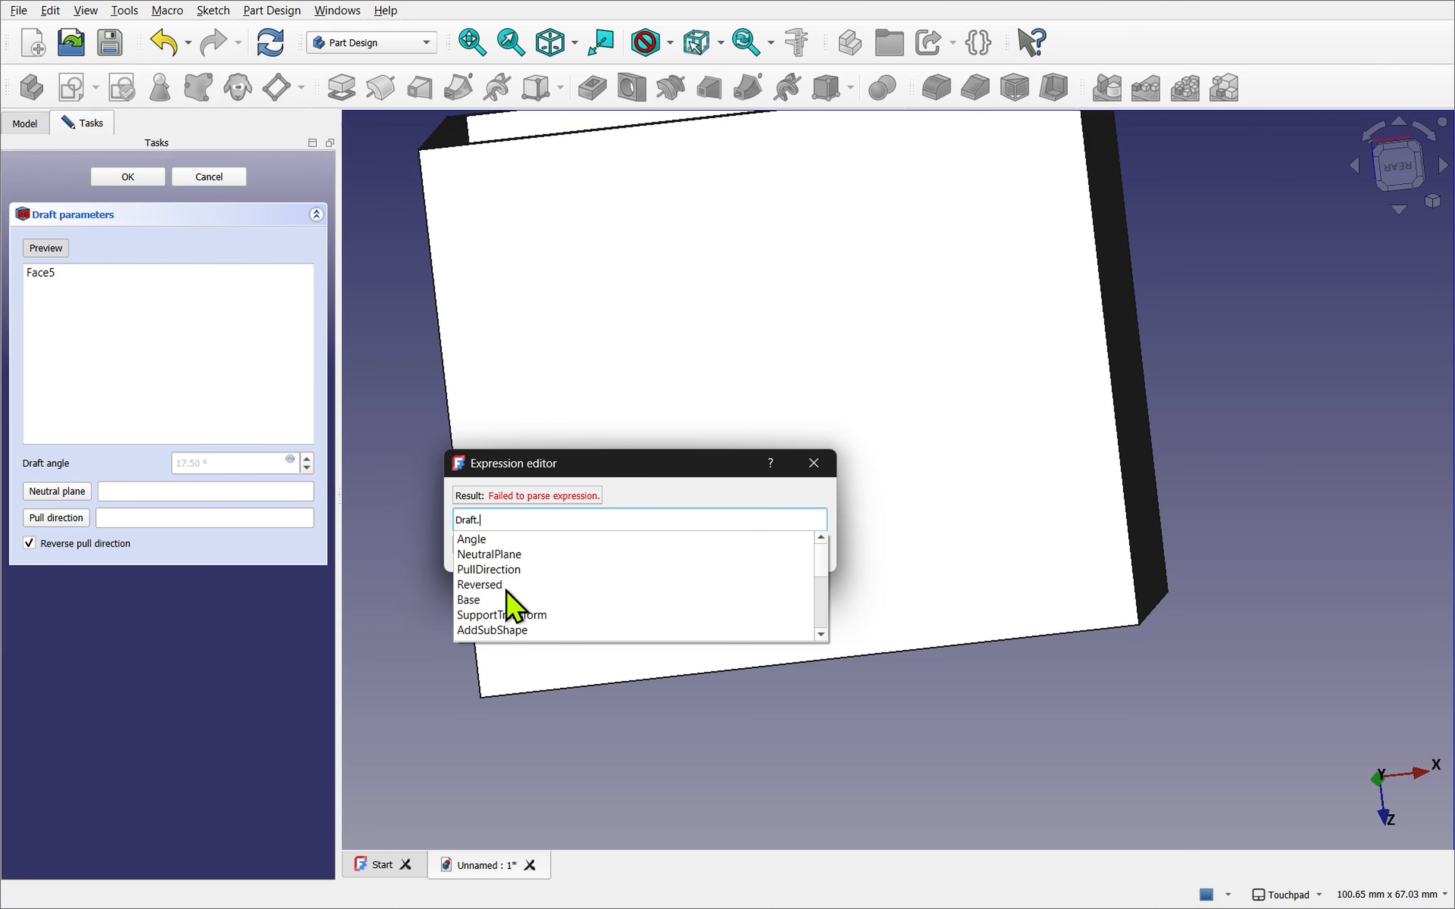
Step: Complete the angle expression as Draft.Angle and accept the second draft
scroll(507, 592, "down", 1)
scroll(505, 591, "up", 1)
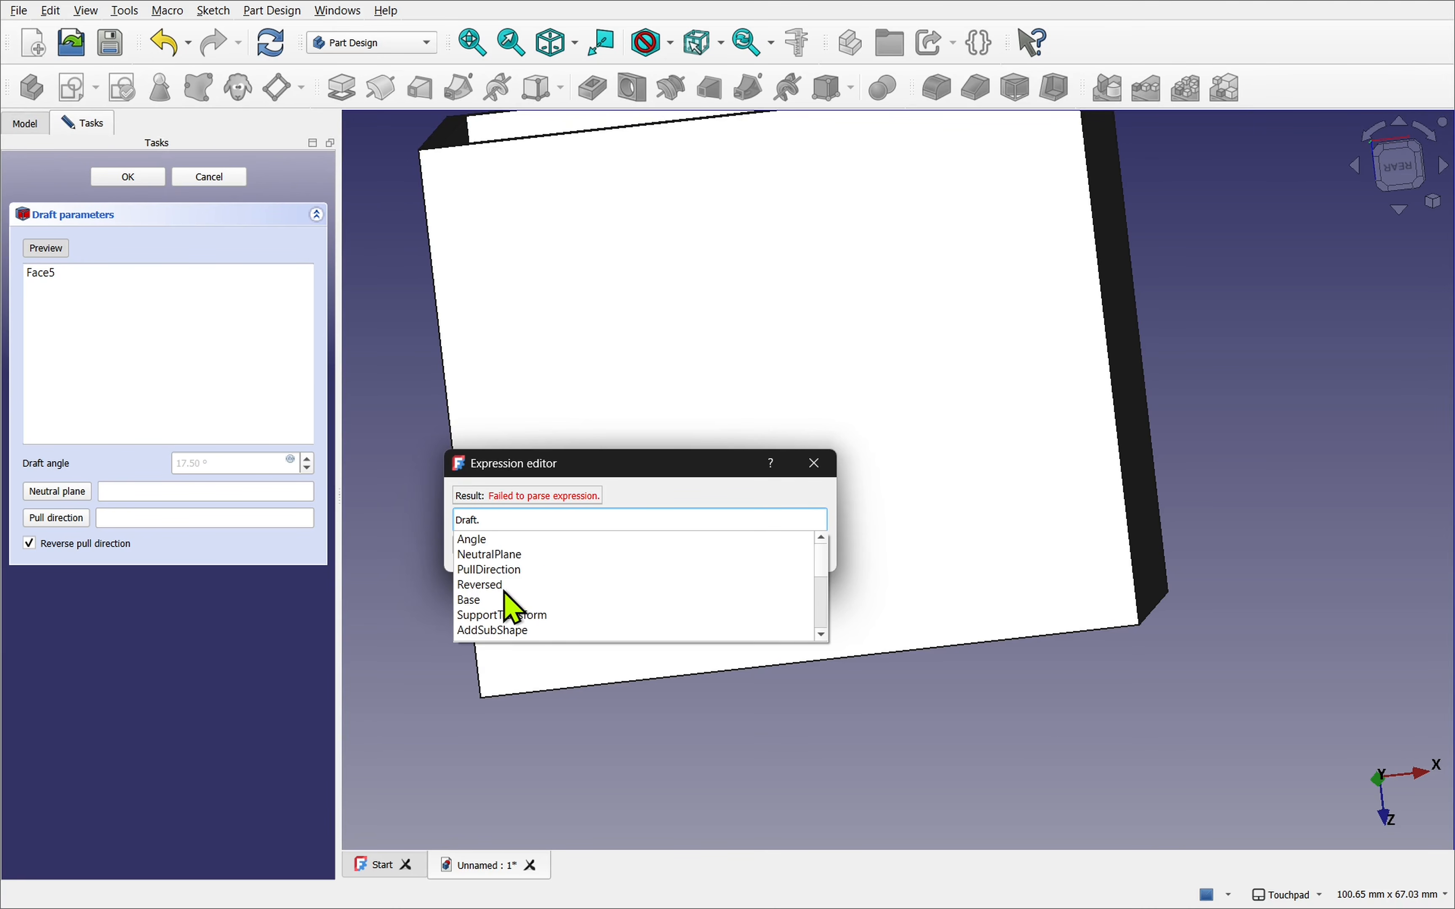
left_click(487, 540)
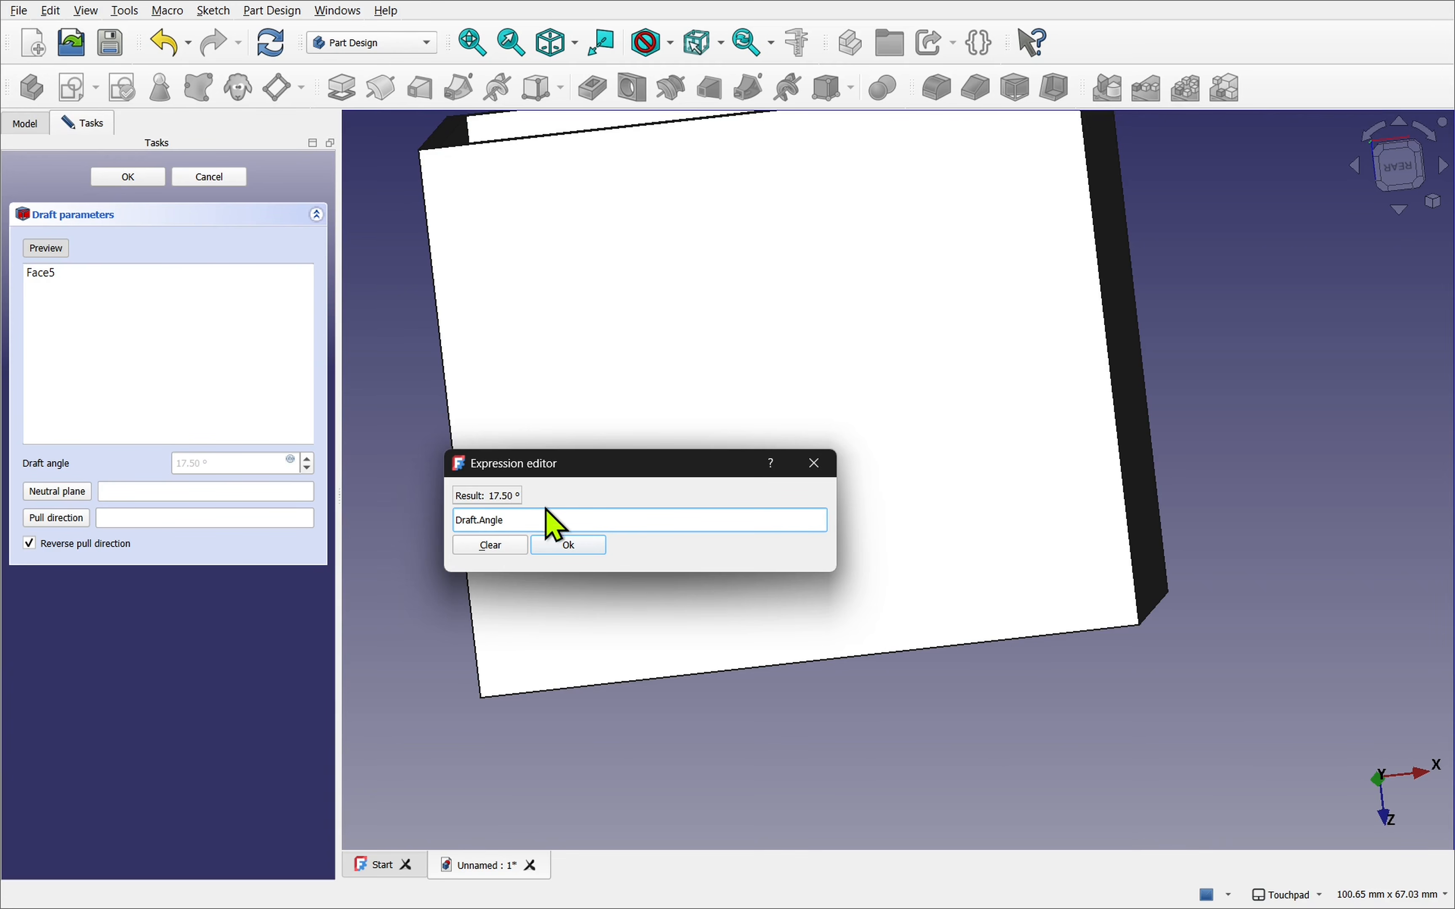
left_click(568, 544)
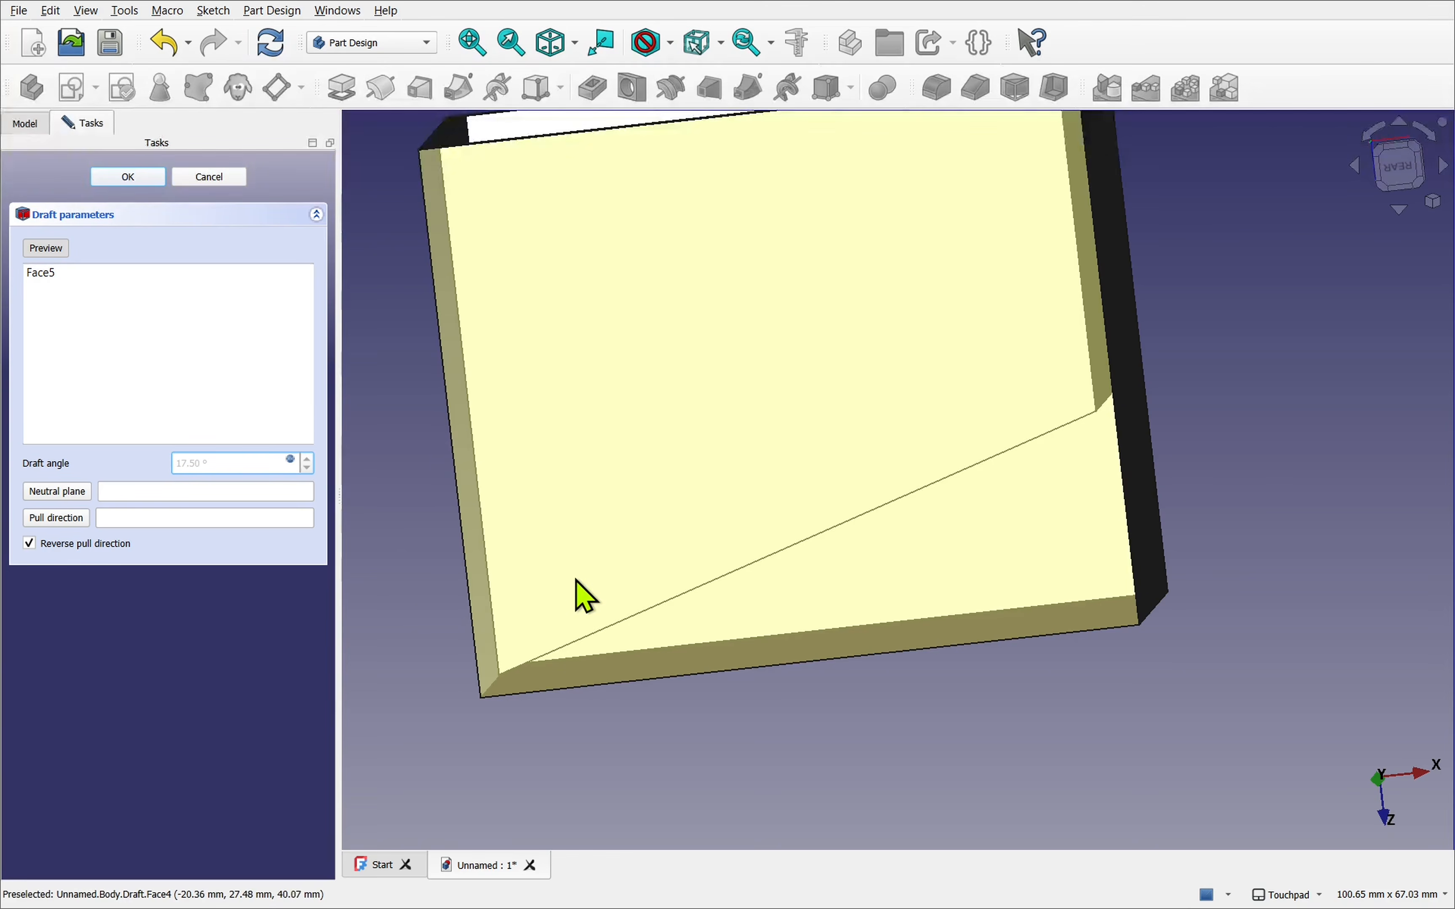
scroll(596, 608, "down", 3)
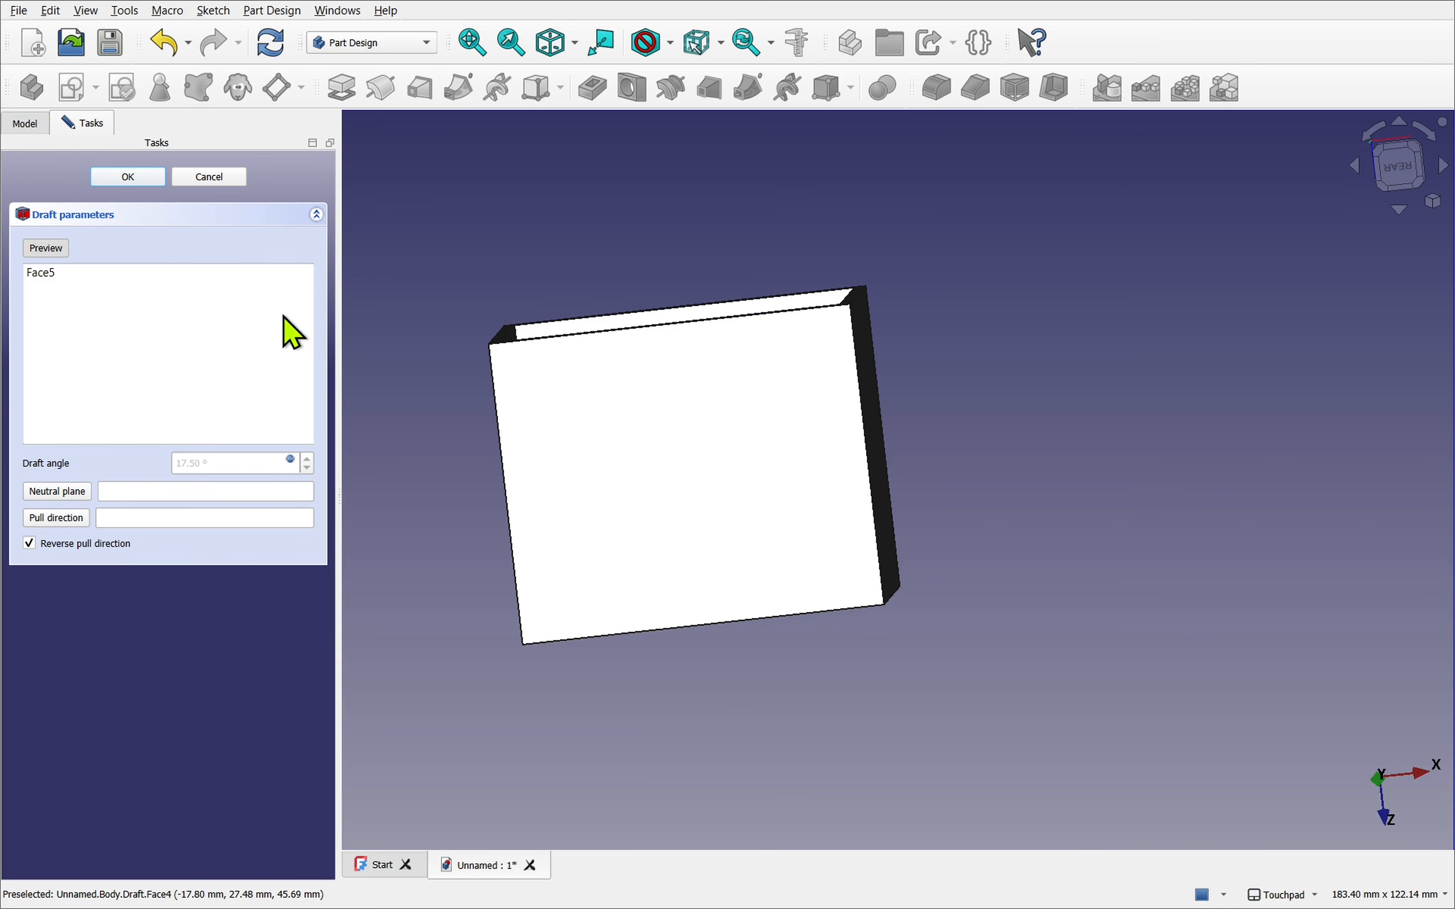
left_click(139, 179)
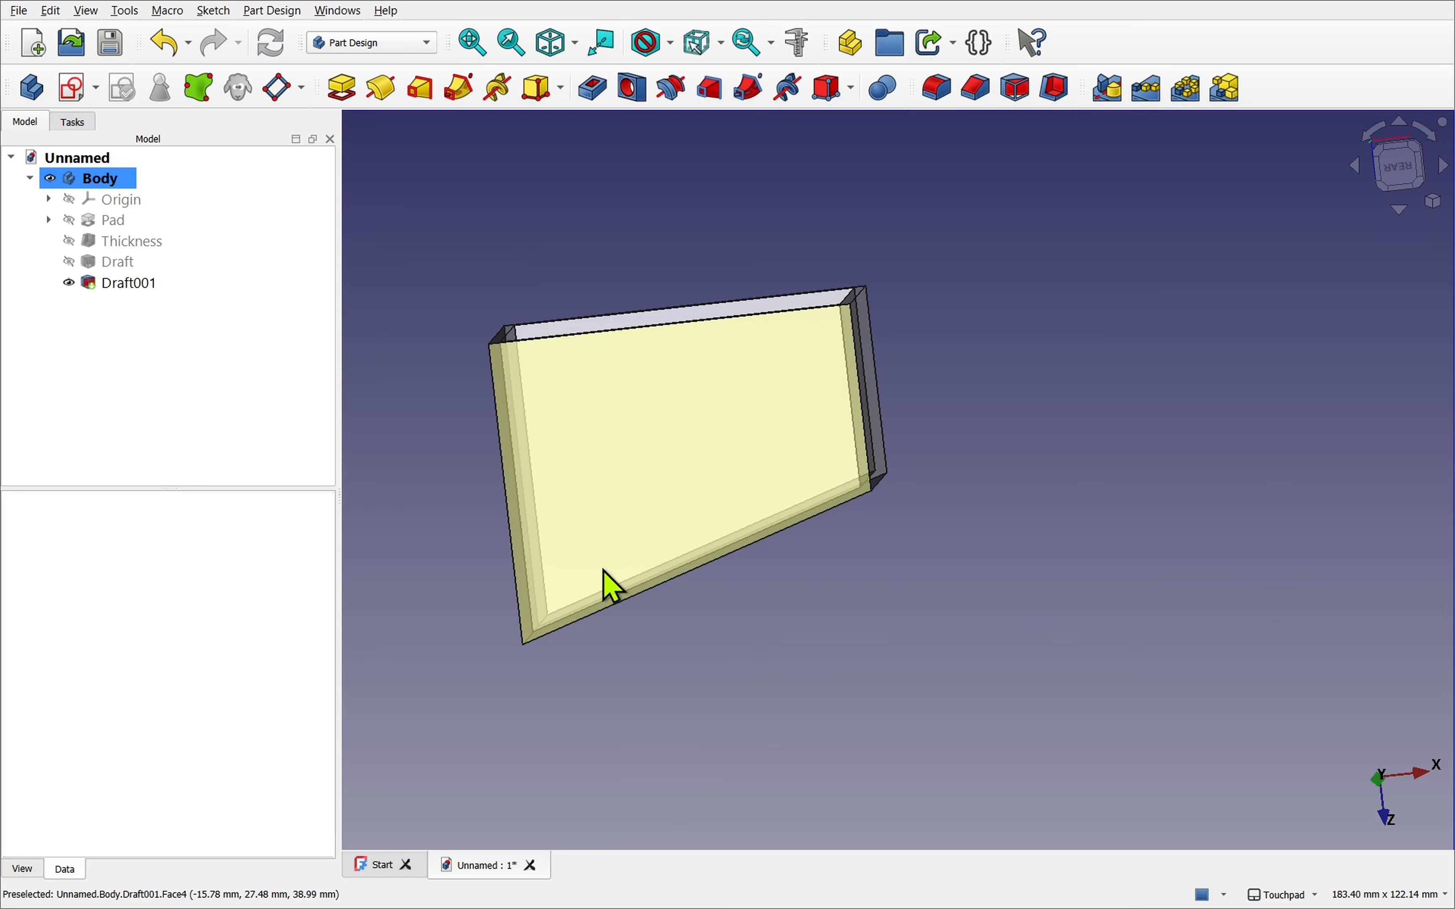
Step: Set the first draft's angle to 19° and select the second draft to check its linked angle
mouse_move(731, 551)
left_mouse_down("alt")
mouse_move(711, 474)
mouse_move(710, 548)
left_mouse_up("alt")
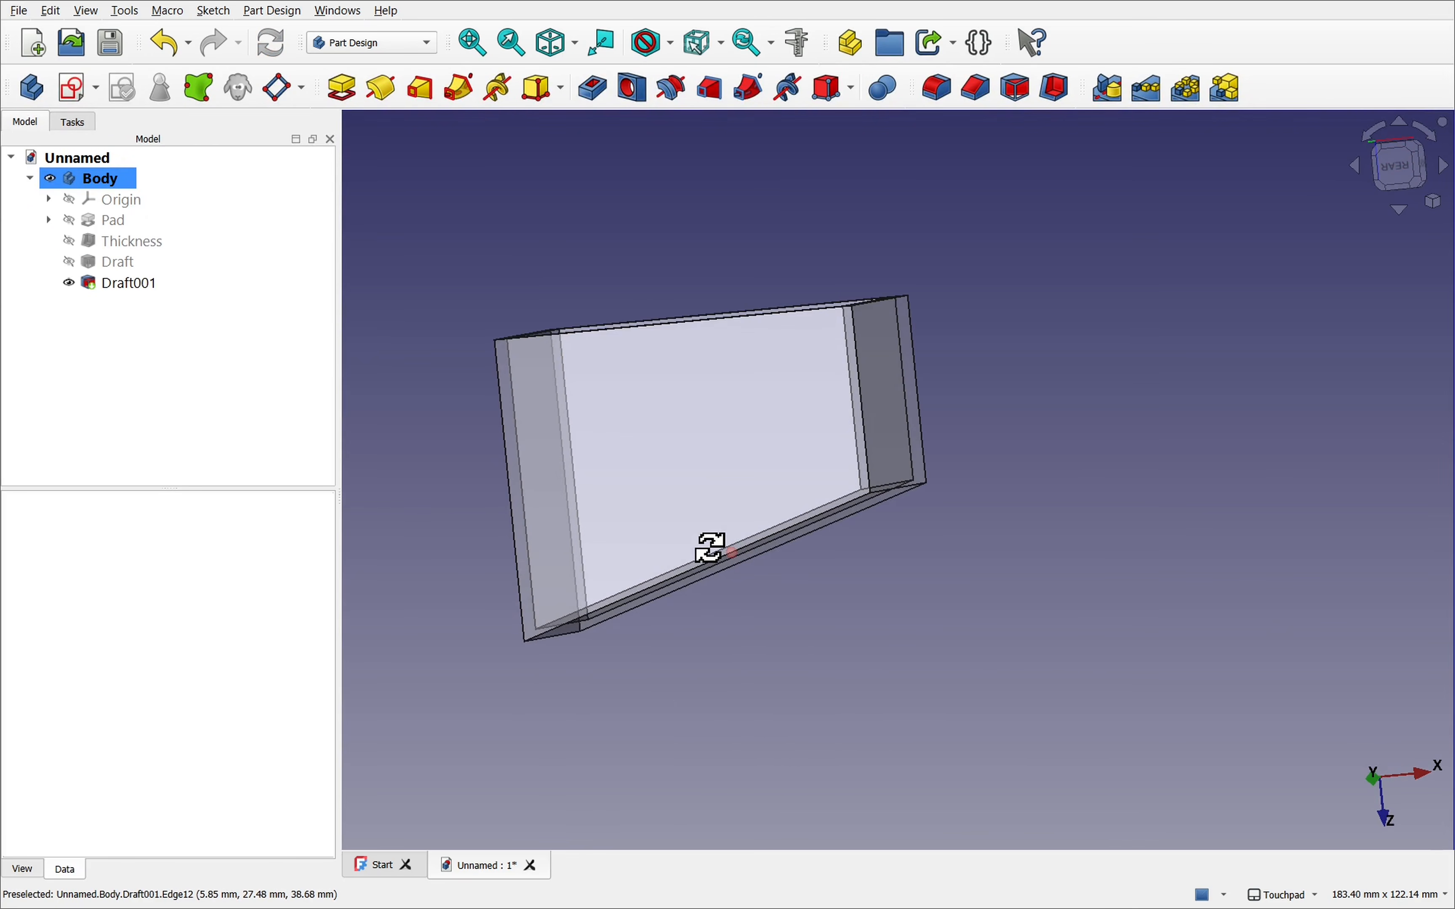
left_click(130, 264)
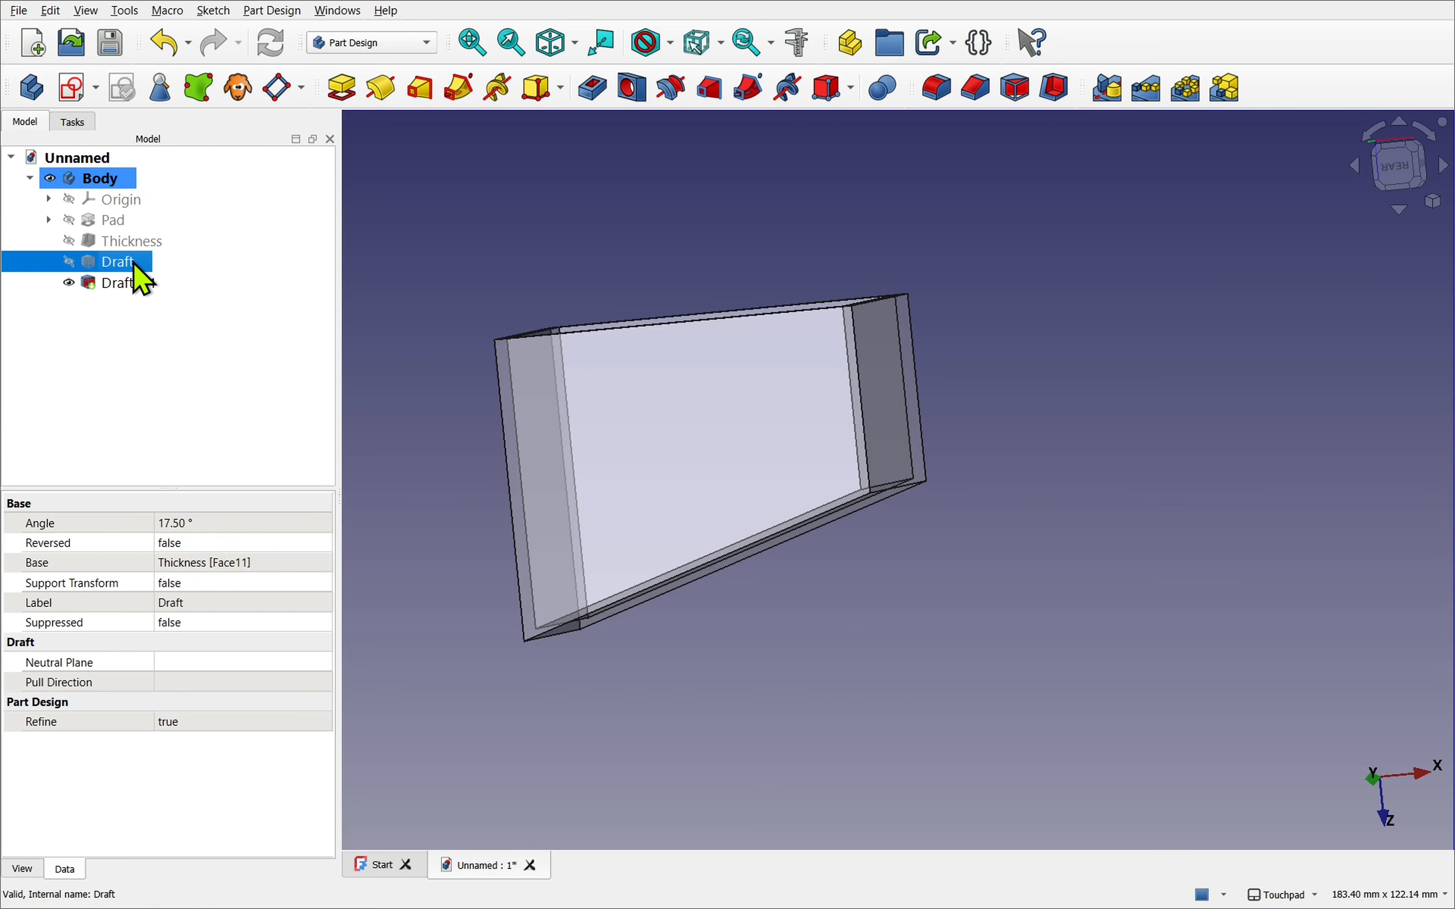
left_click(188, 524)
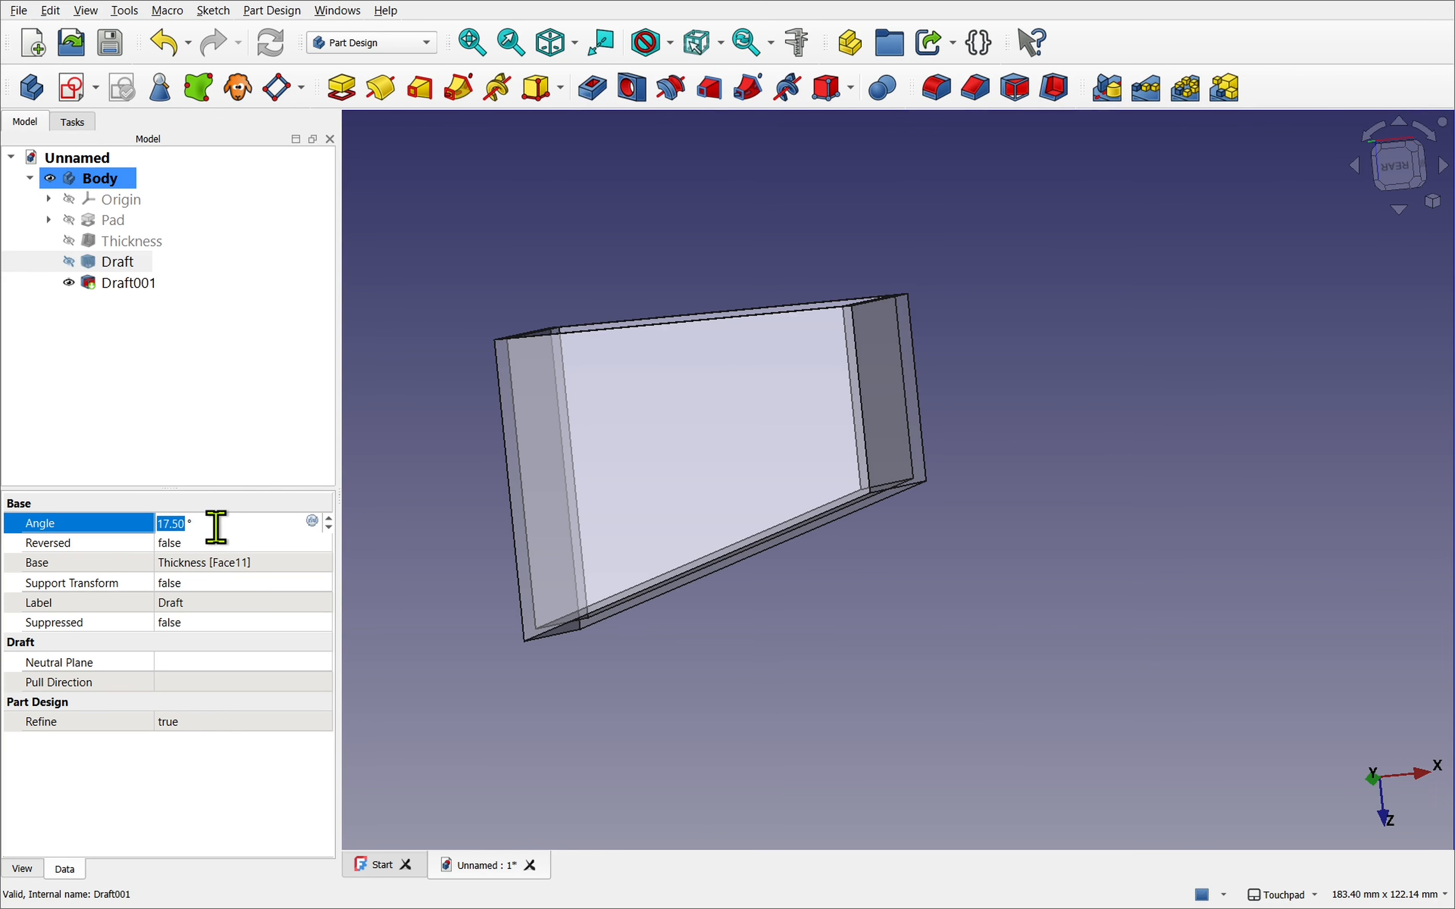
type("19")
key("Return")
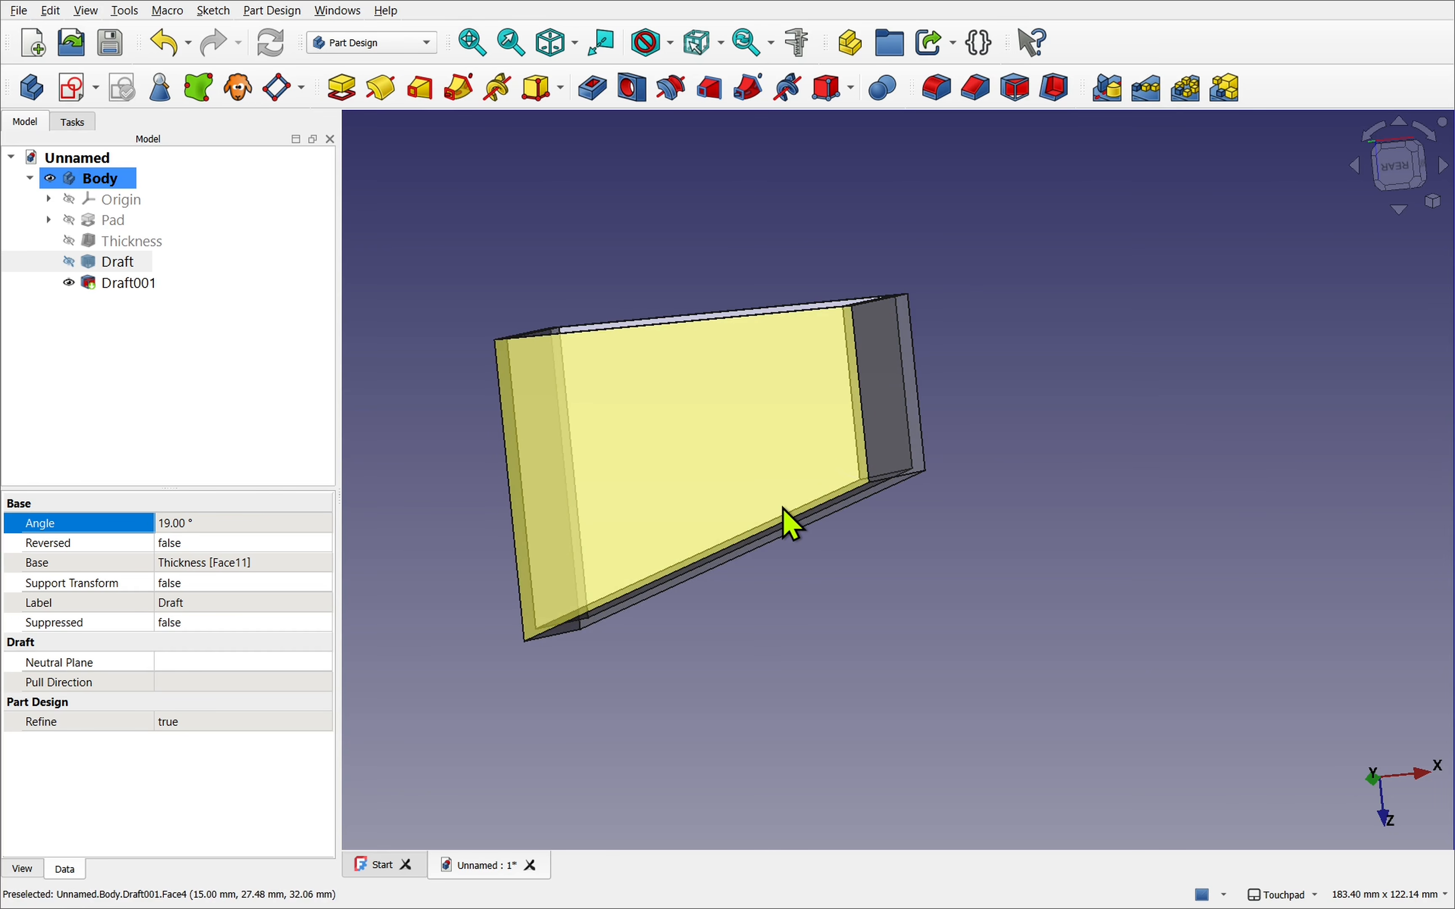
left_click(128, 285)
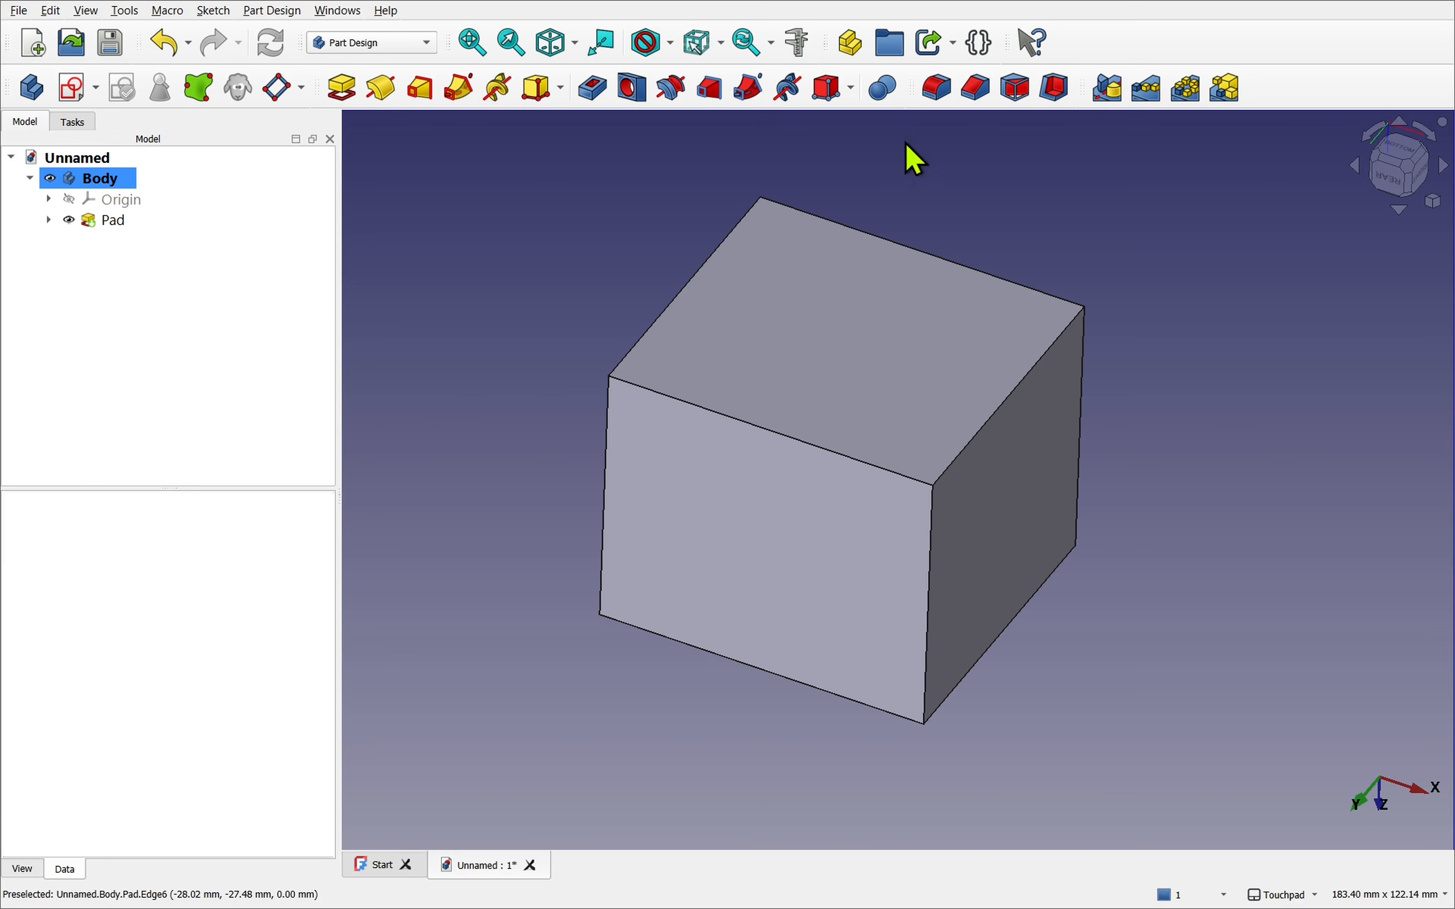
Step: Start a Draft on the pad and add its four side faces, Face4, Face3, Face2 and Face1, to be drafted
left_click(1015, 96)
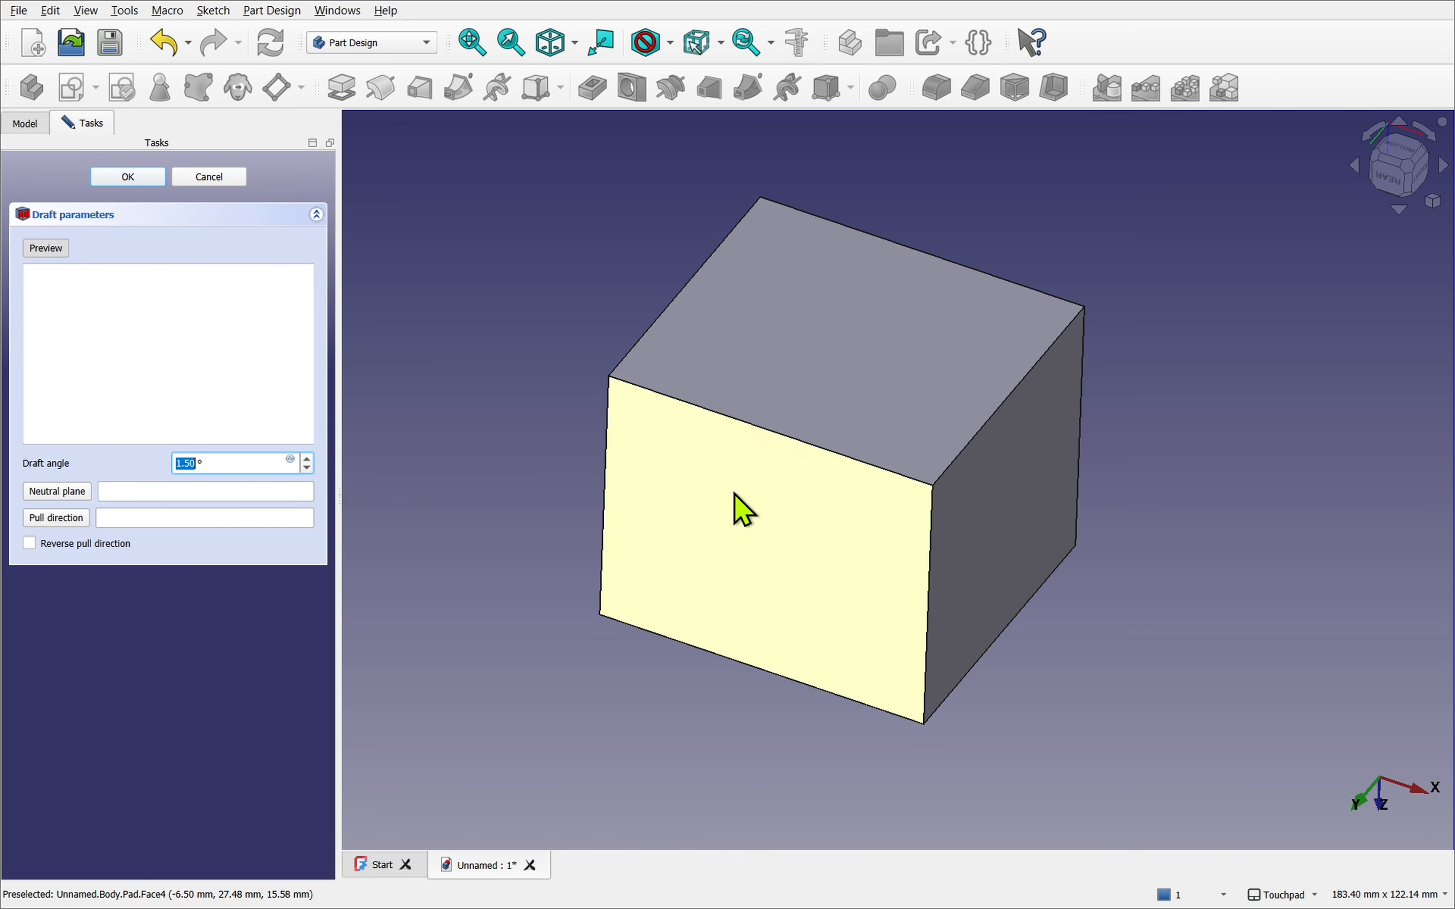
left_click(742, 509)
left_click(1015, 555)
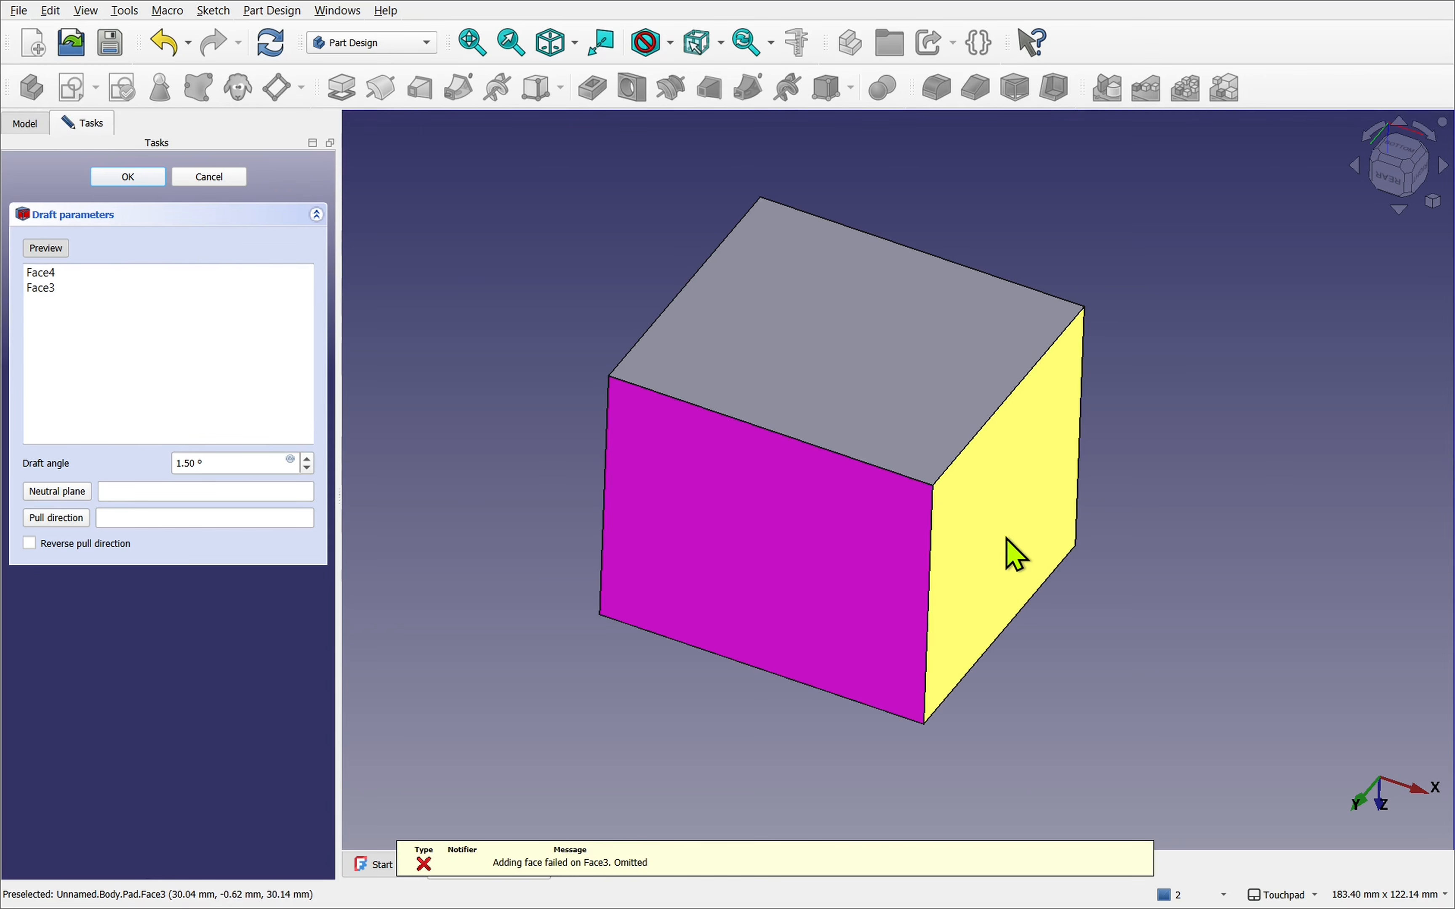
left_click_drag(1025, 561, 870, 496, "alt")
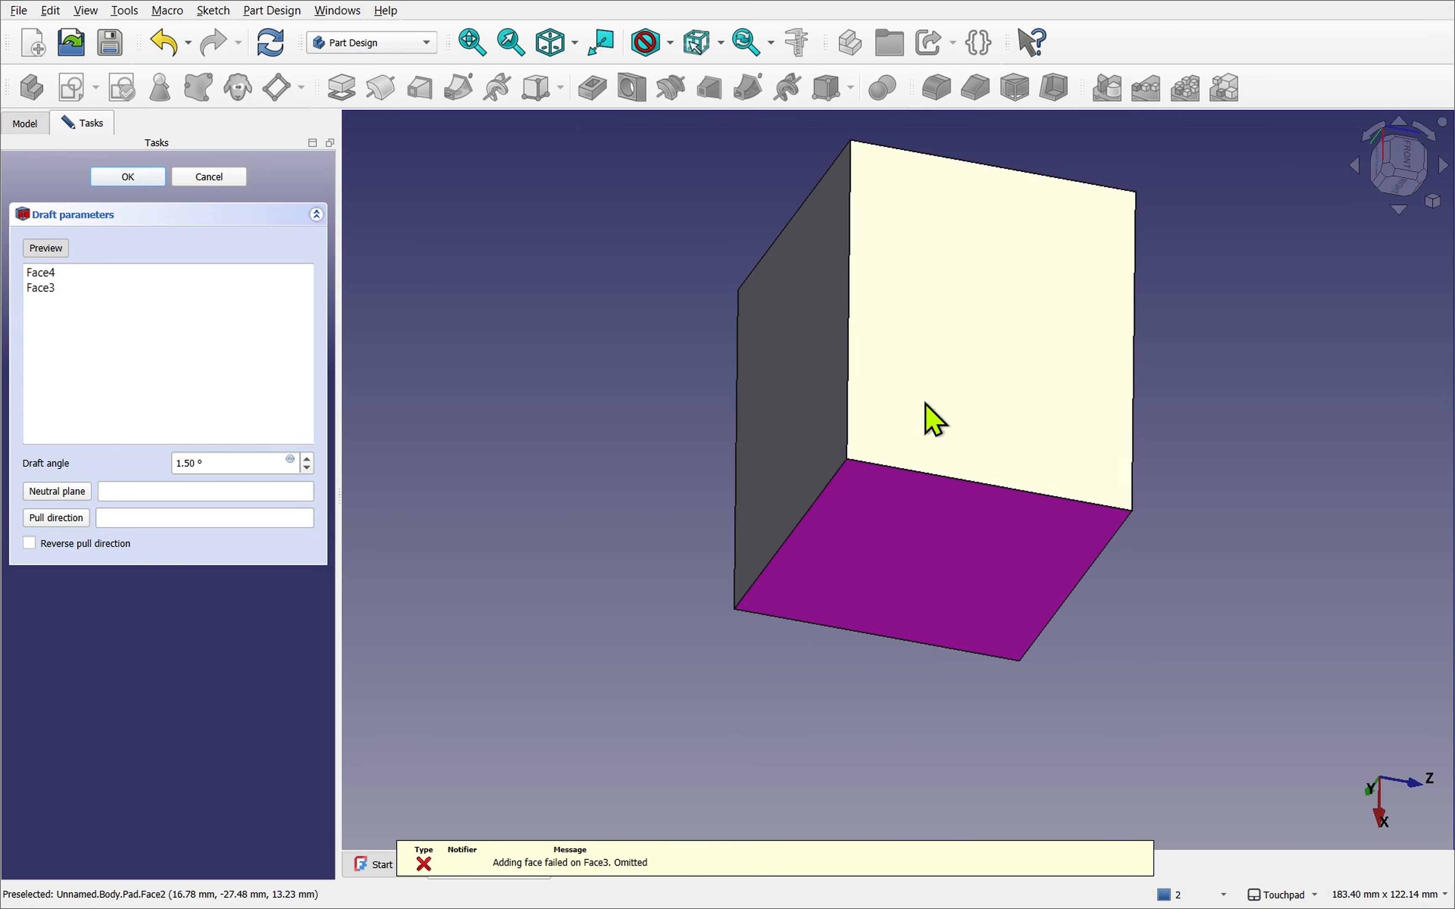
left_click(925, 415)
left_click_drag(886, 594, 1308, 471, "alt")
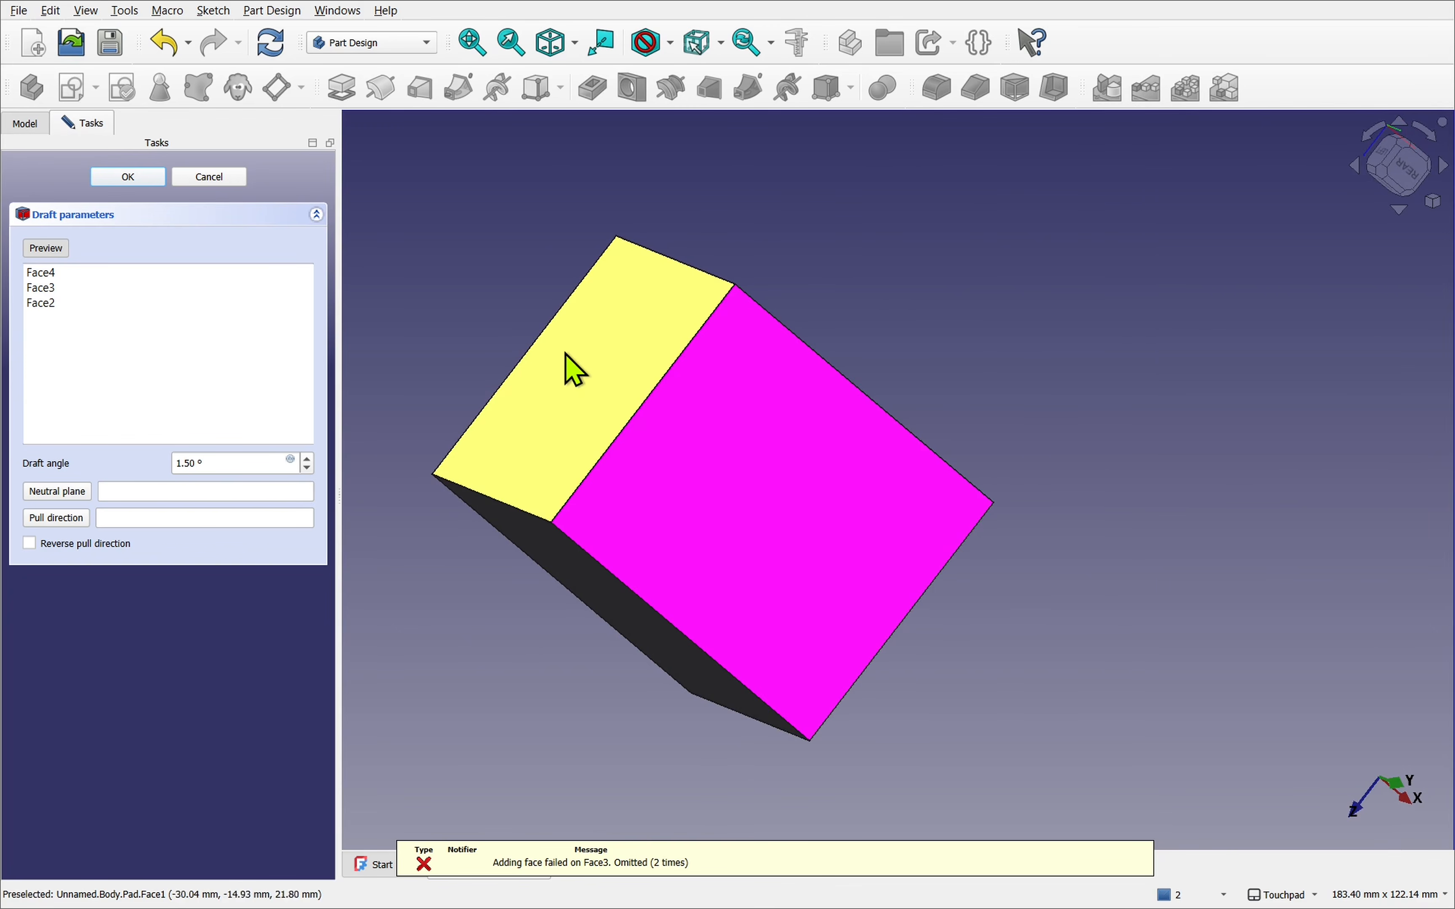
left_click(577, 372)
left_click_drag(902, 308, 568, 438, "alt")
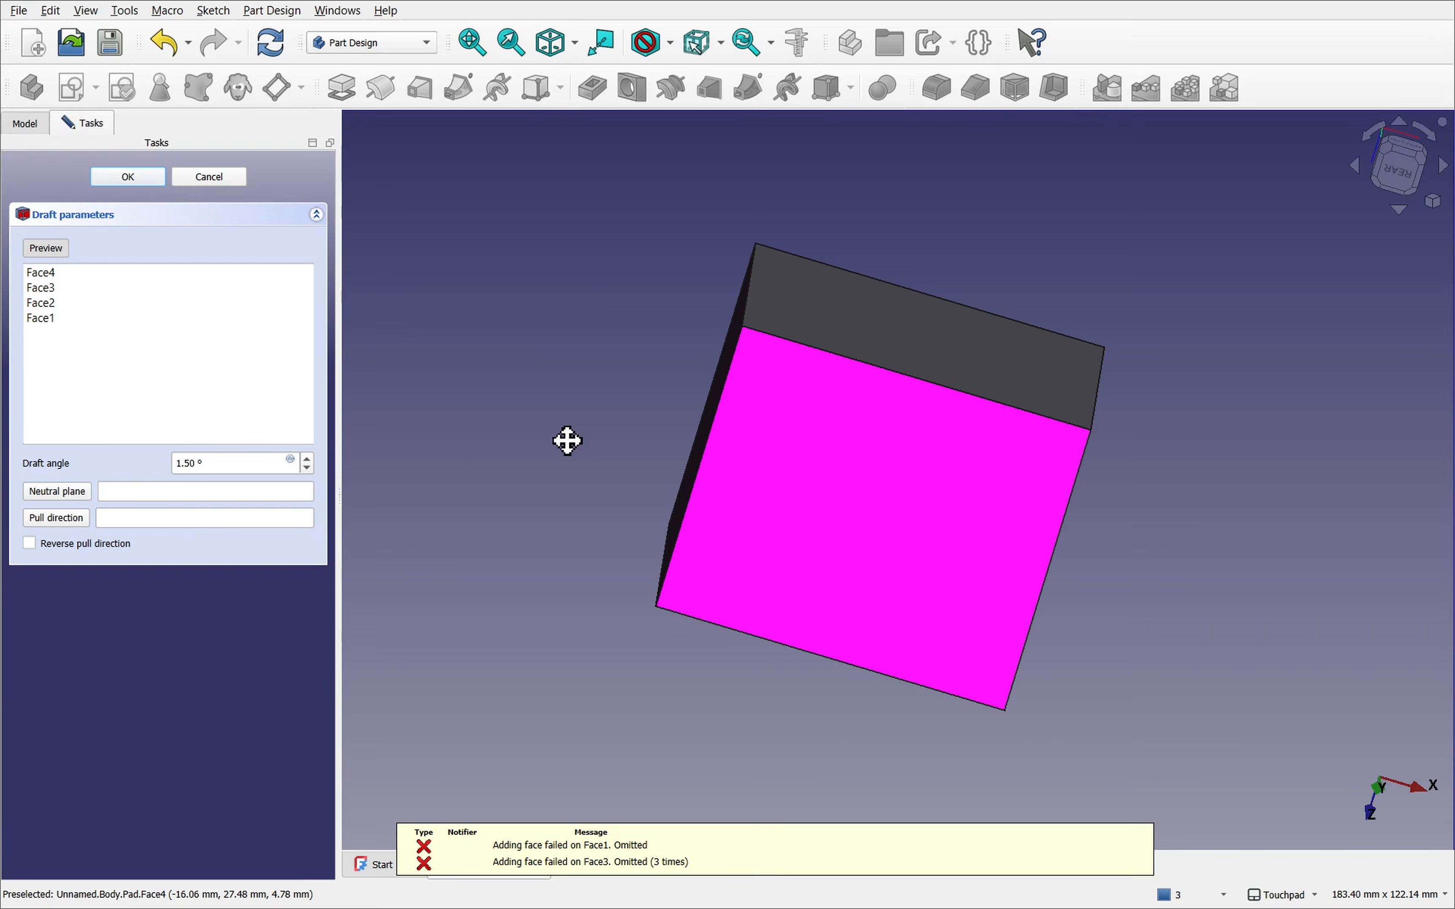
Step: Choose the pad's end face, Face5, as the draft's neutral plane and set the draft angle to 7.50°
left_click(57, 491)
left_click(902, 304)
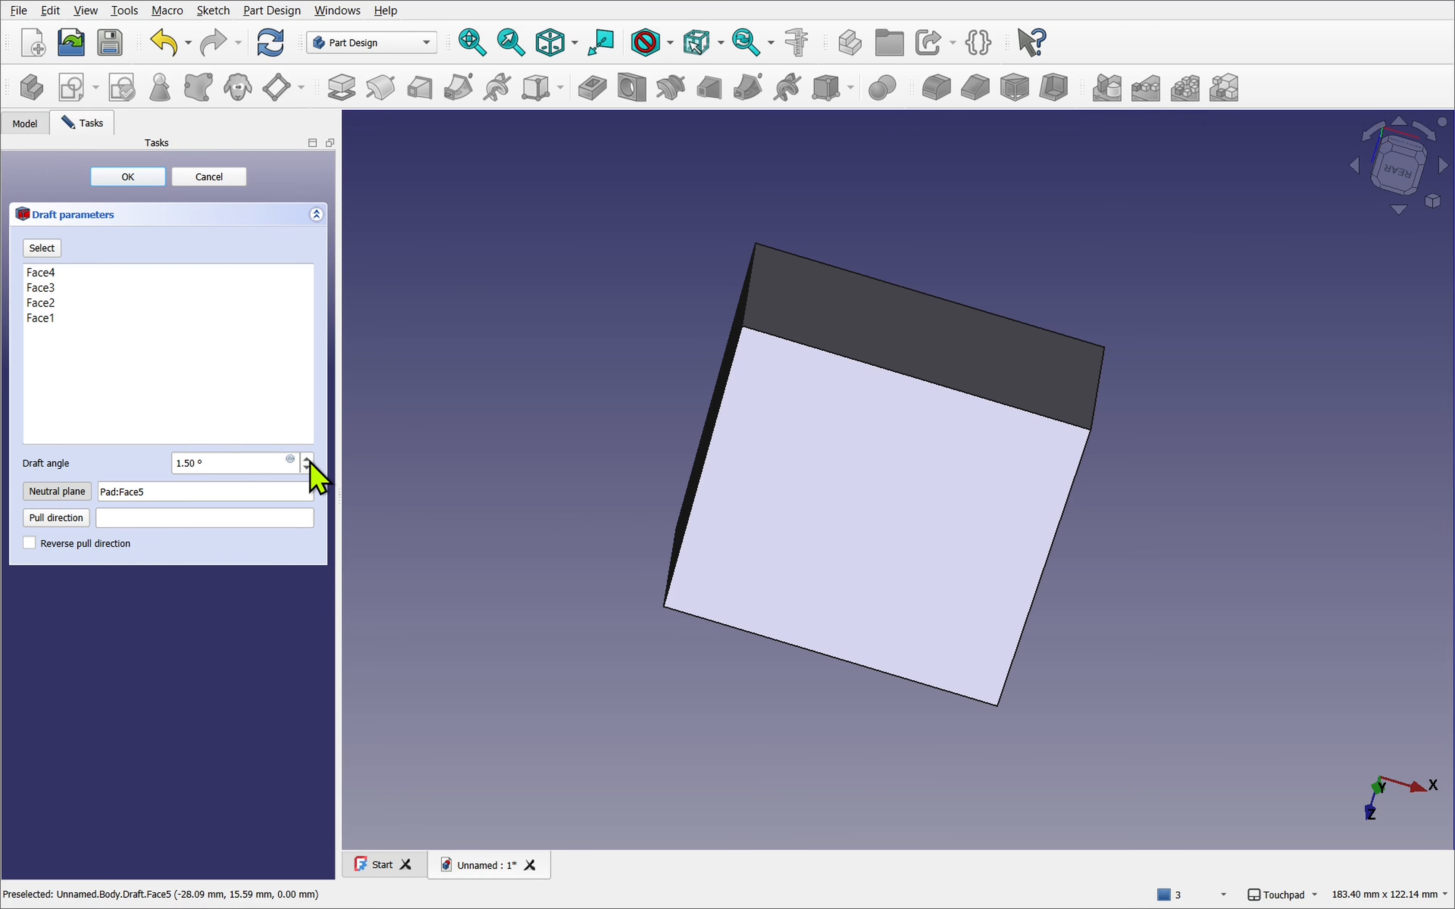
scroll(310, 463, "up", 5)
scroll(310, 464, "up", 1)
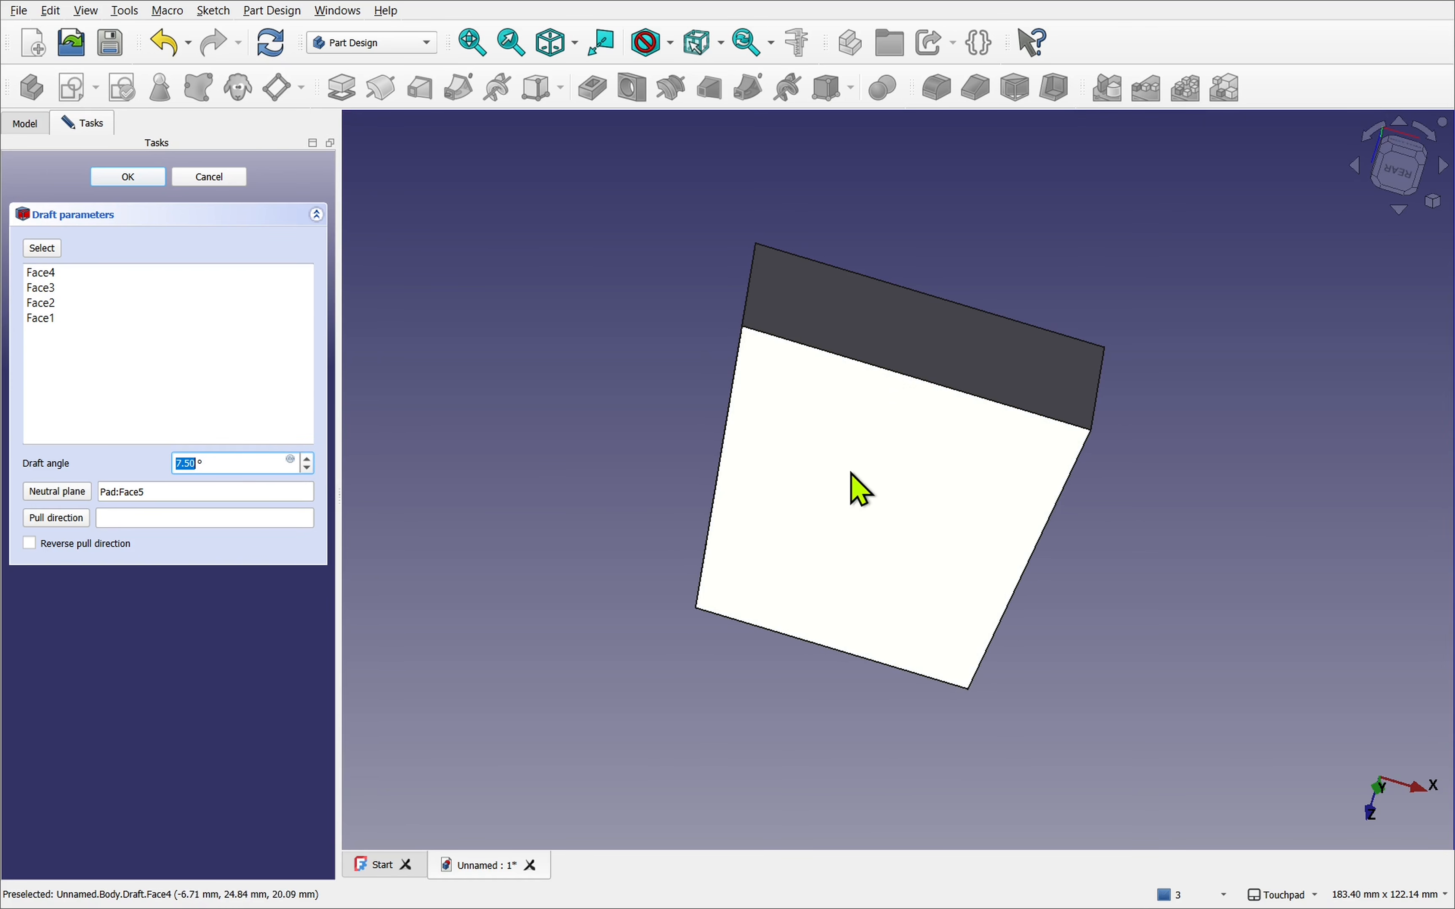
mouse_move(854, 471)
middle_mouse_down()
mouse_move(942, 445)
mouse_move(993, 356)
mouse_move(802, 405)
mouse_move(724, 490)
mouse_move(621, 503)
middle_mouse_up()
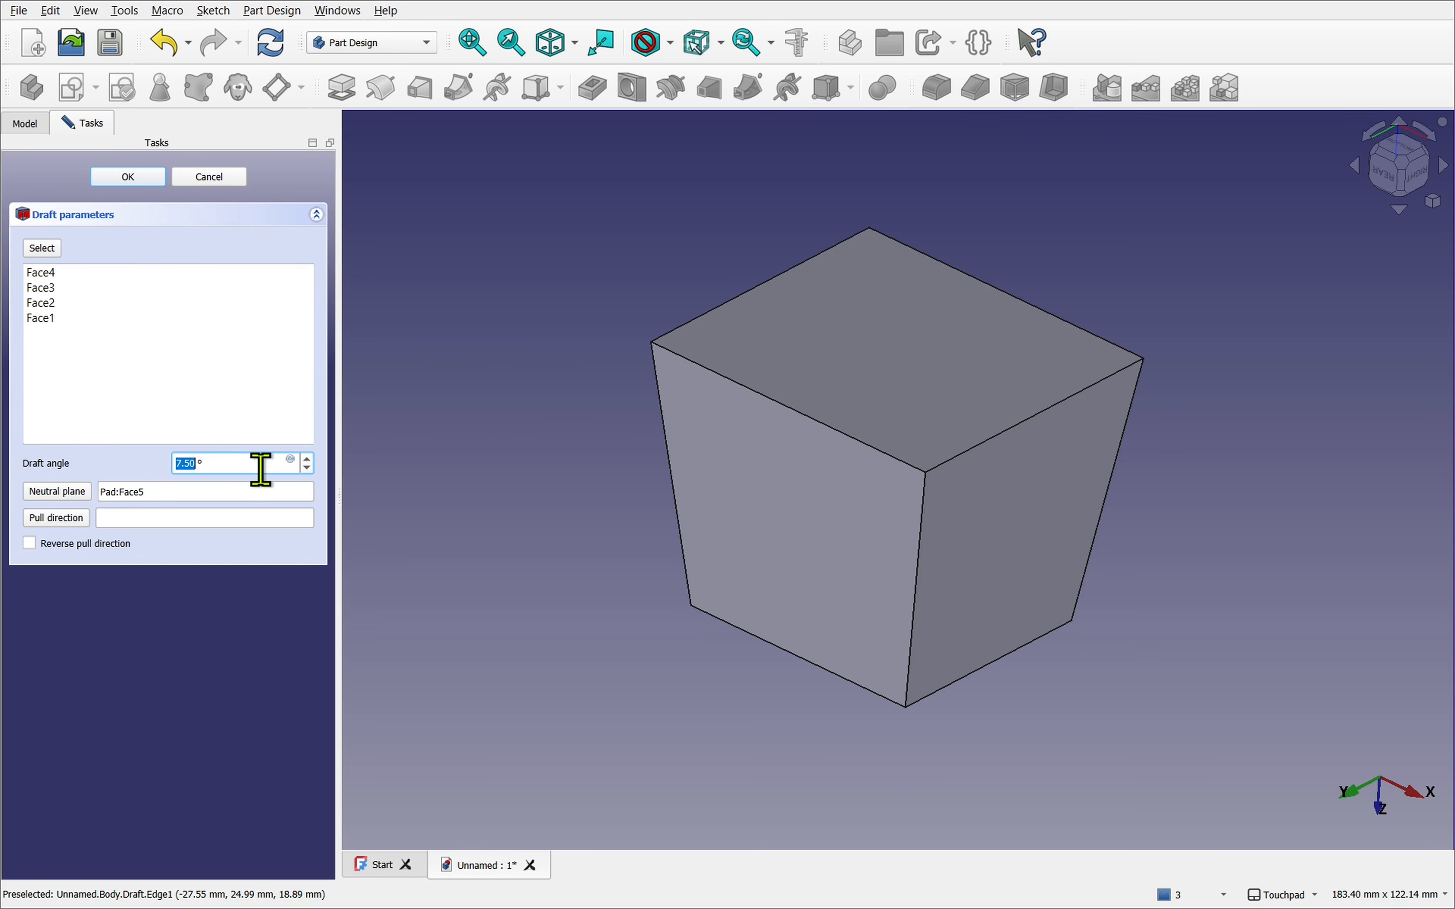
Step: Drive the draft angle with the expression 1/25mm * Pad.Length and accept the draft
left_click(291, 461)
key("BackSpace")
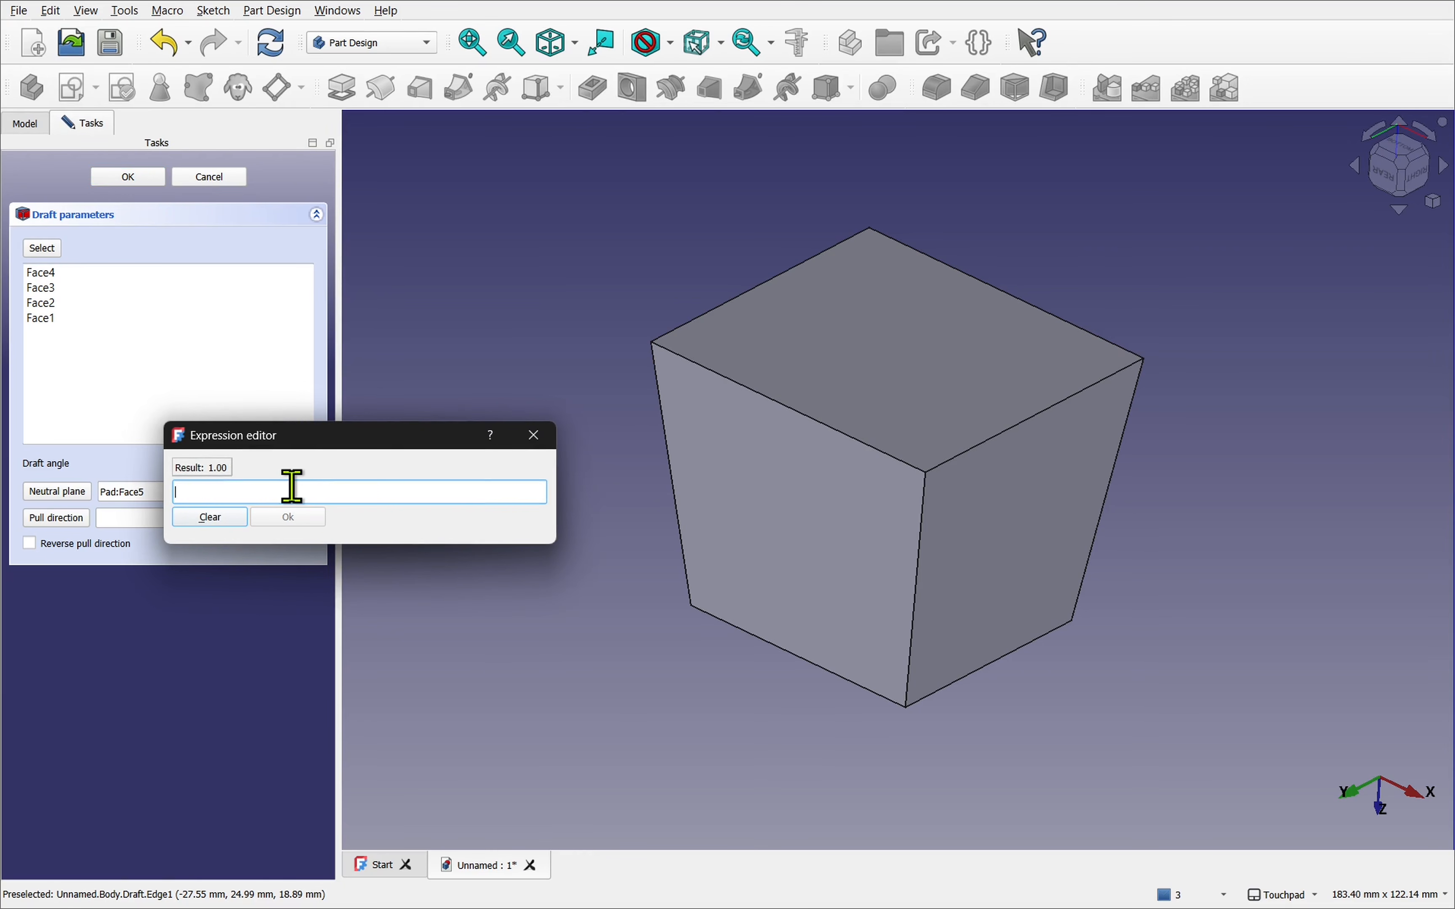
type("1/")
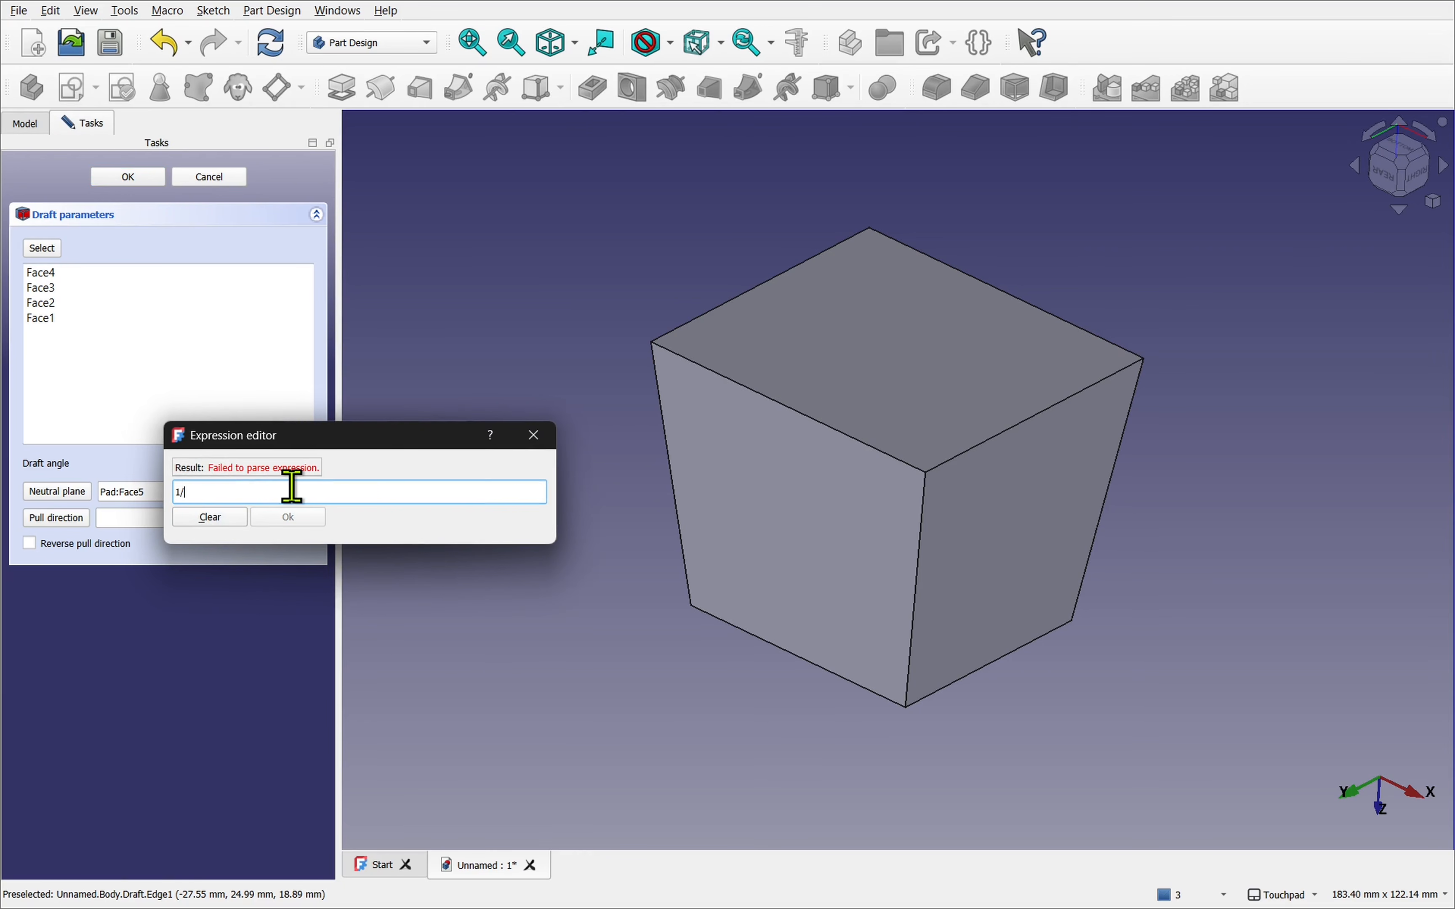
type("25mm * pad")
key("Down")
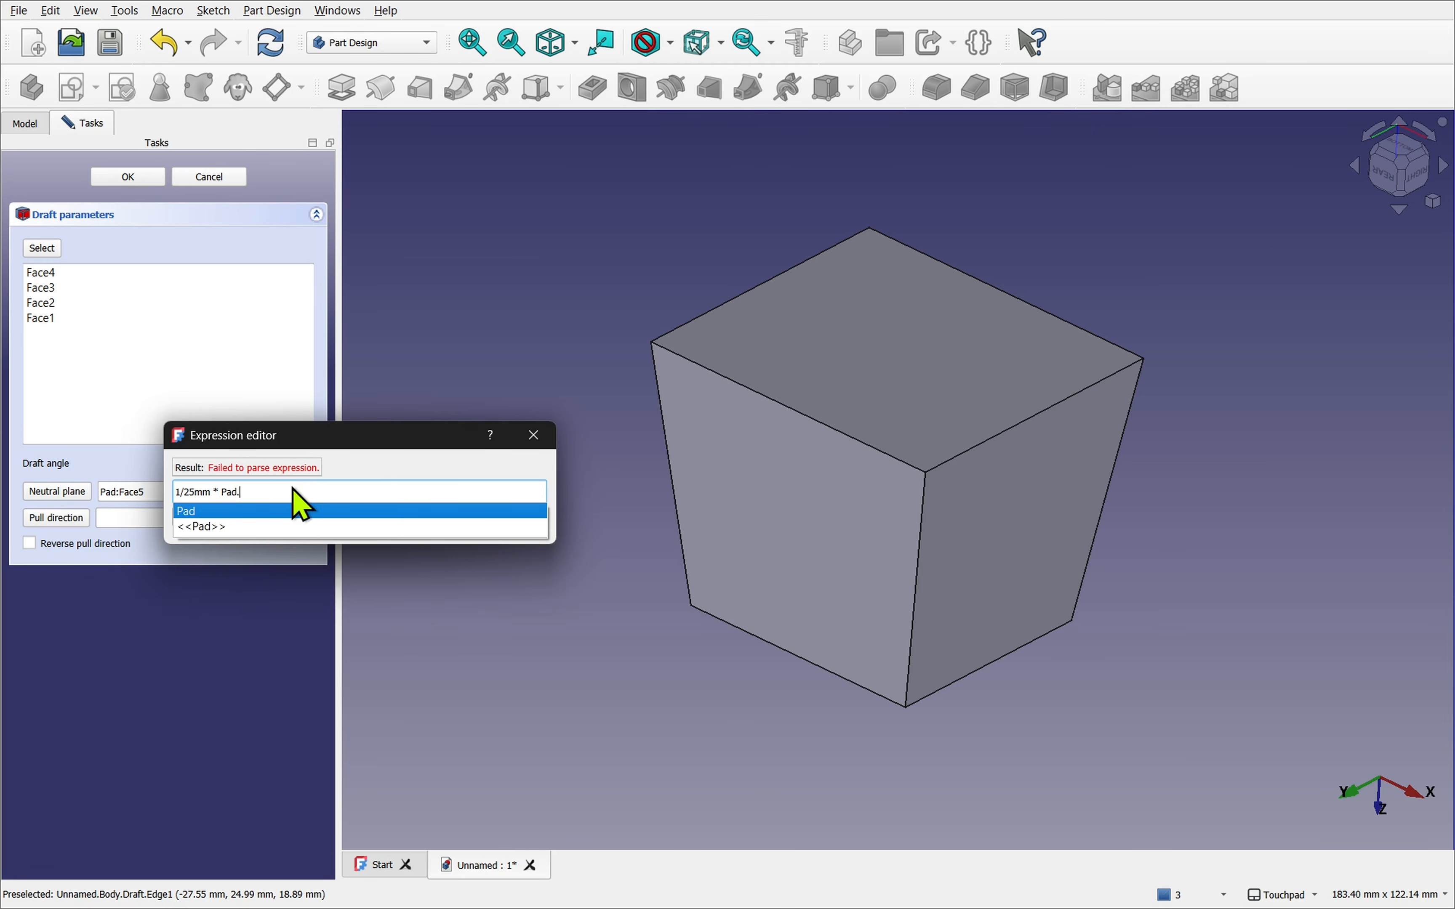
key("Return")
type(".")
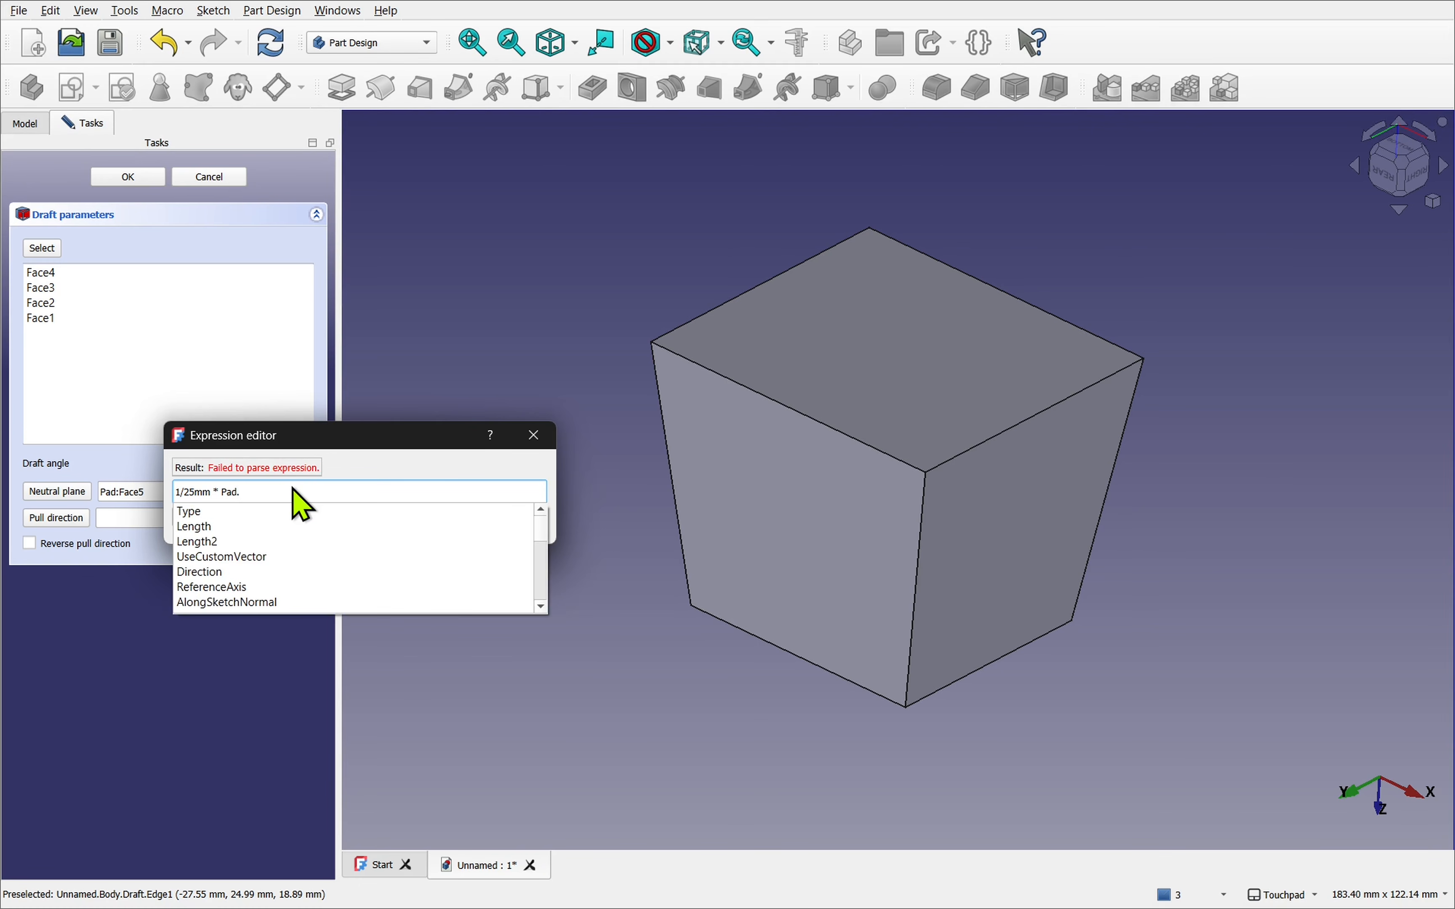
key("Down")
key("Down")
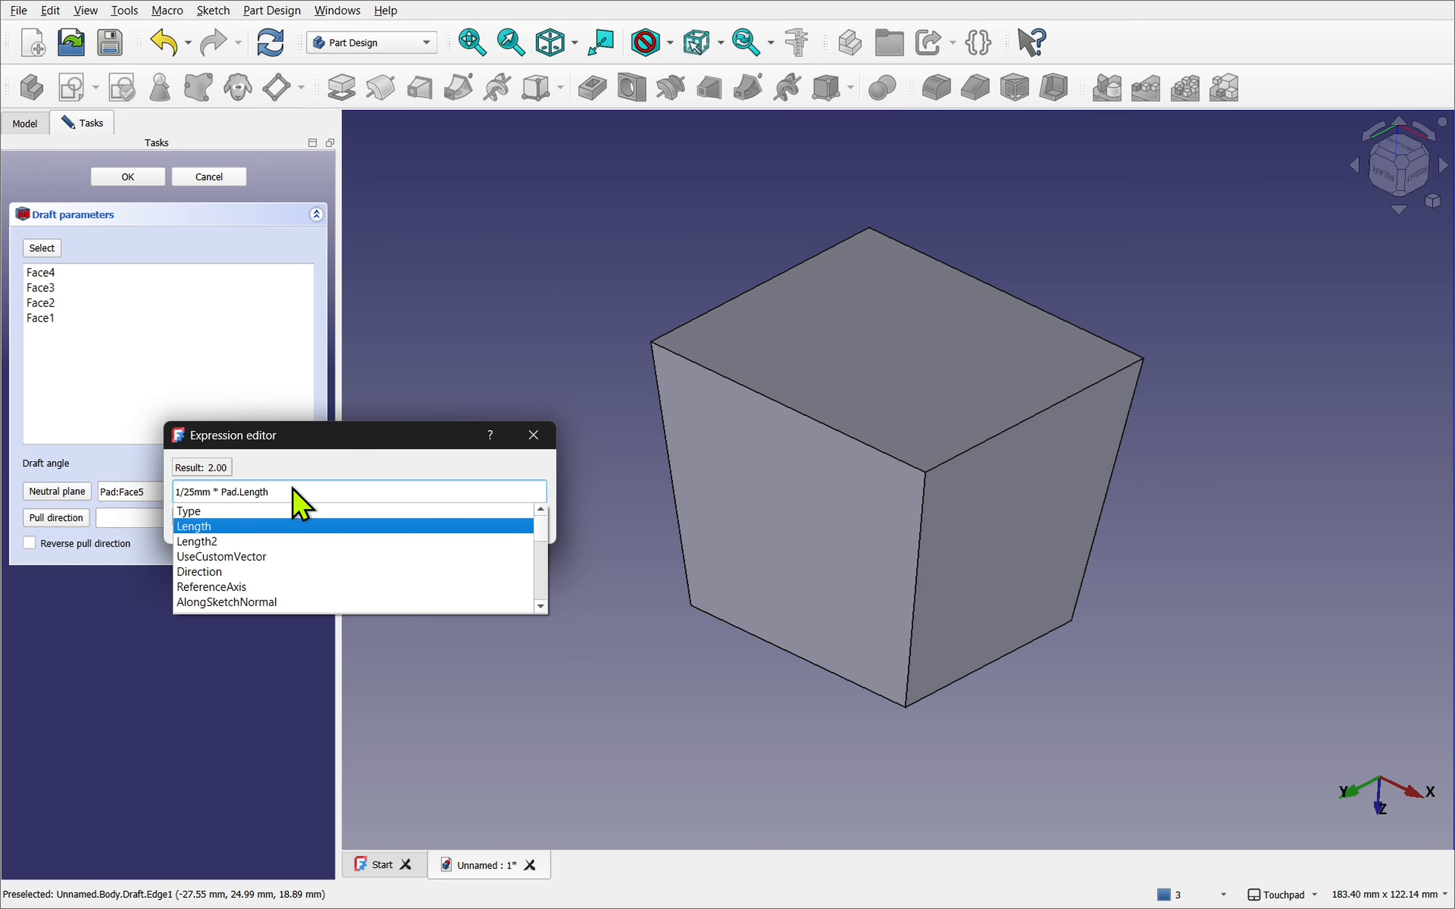
key("Return")
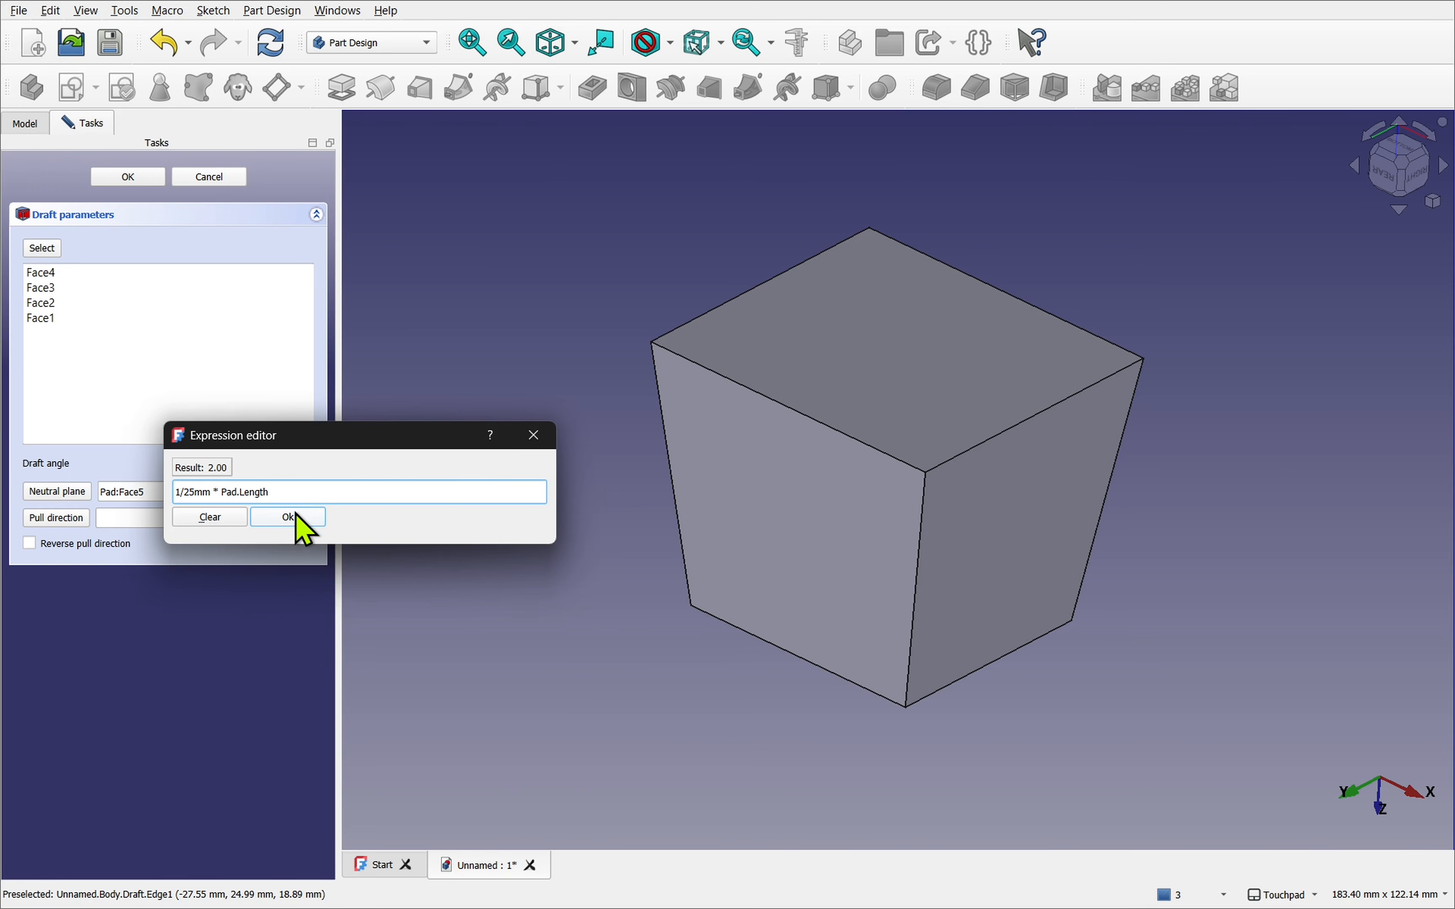
left_click(288, 517)
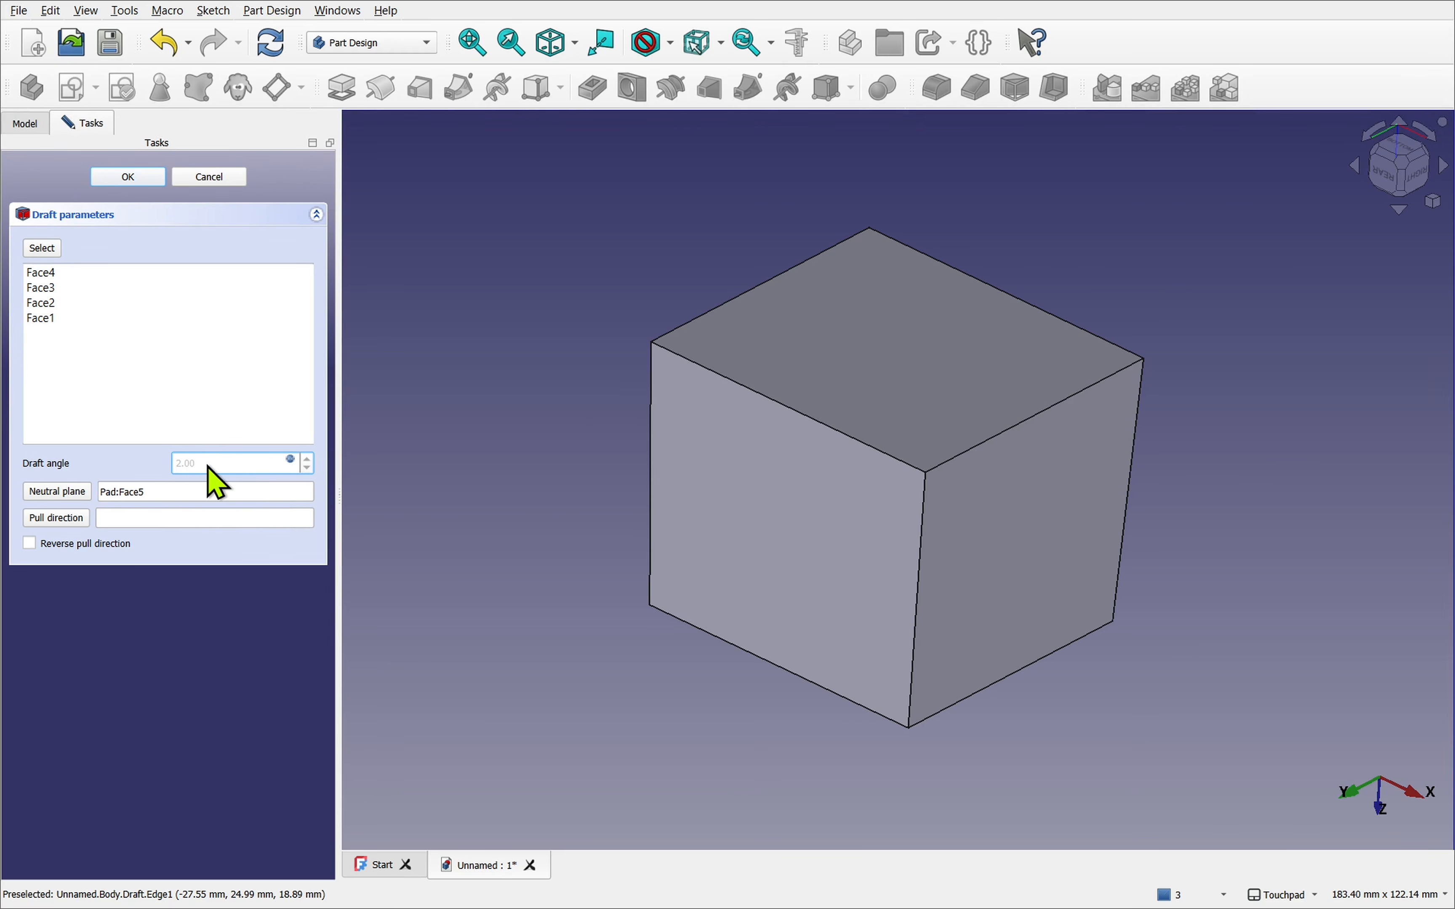
left_click(129, 178)
Step: Set the pad's length to 100 mm
left_click(115, 221)
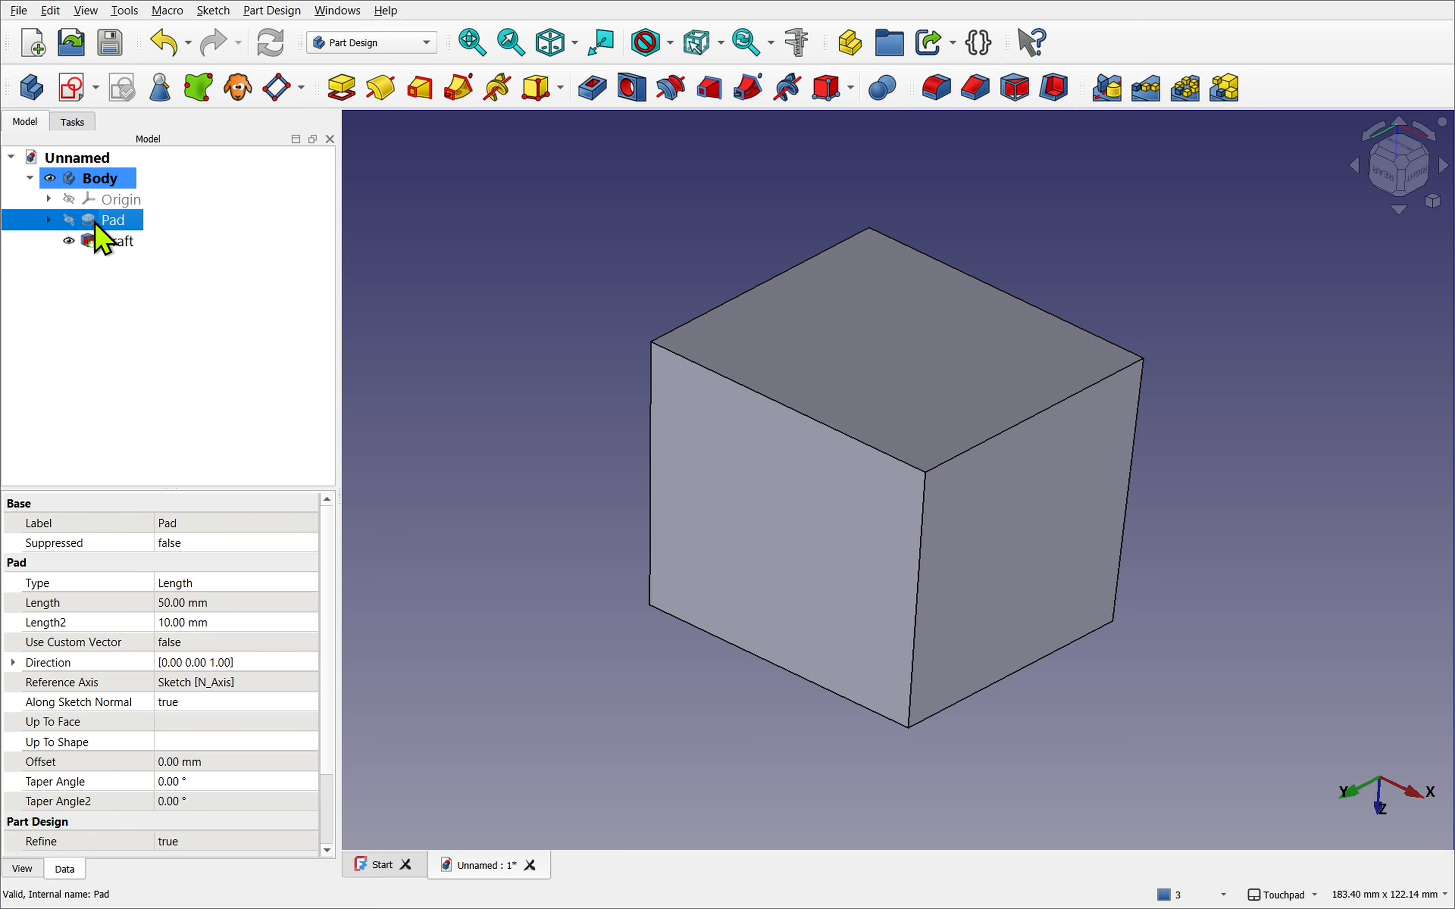
left_click(210, 602)
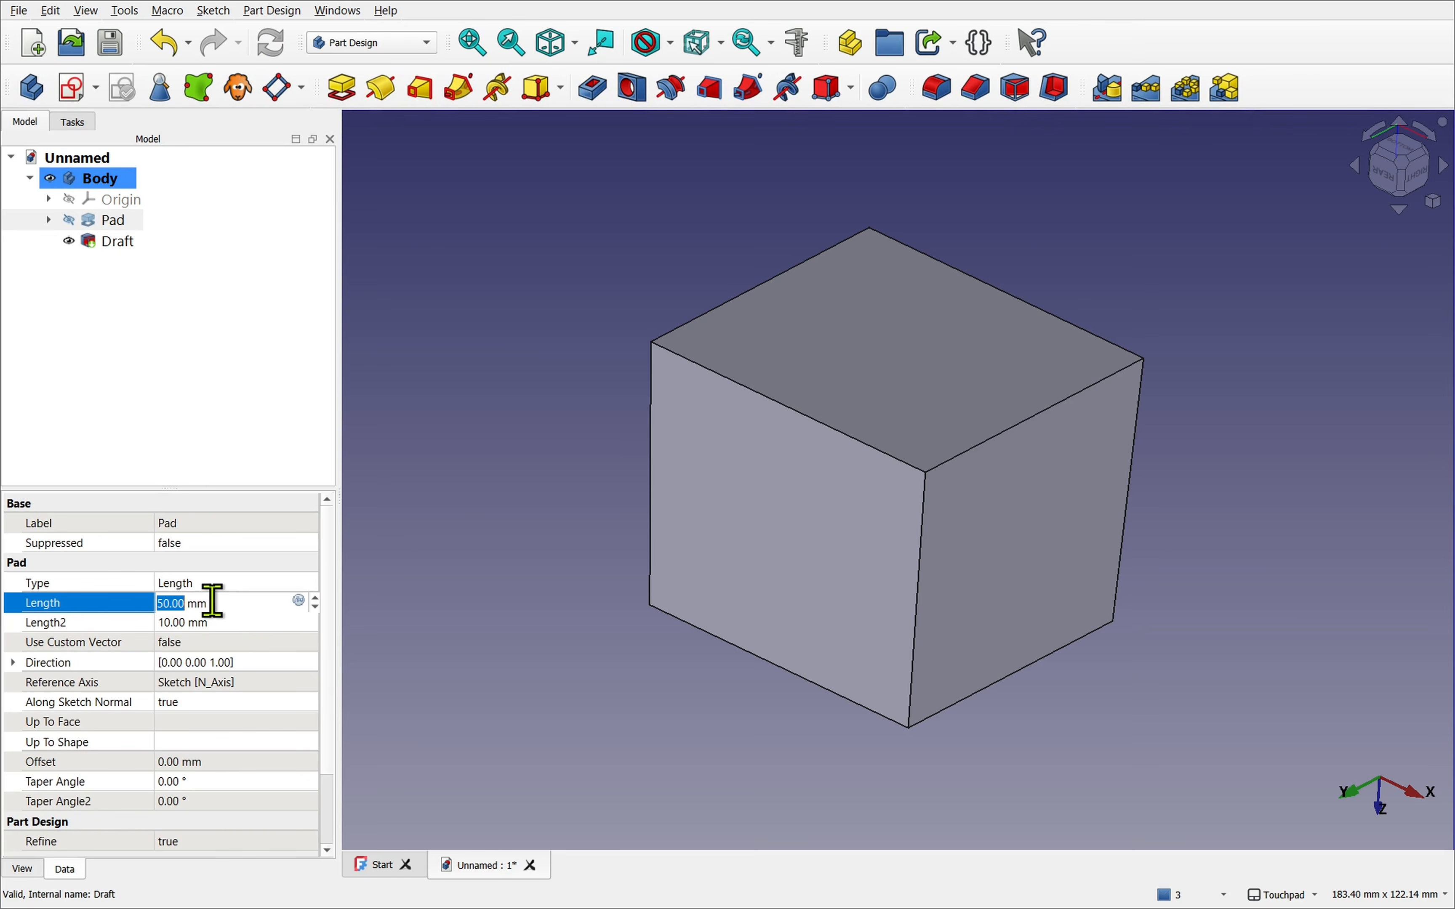
type("100")
key("Return")
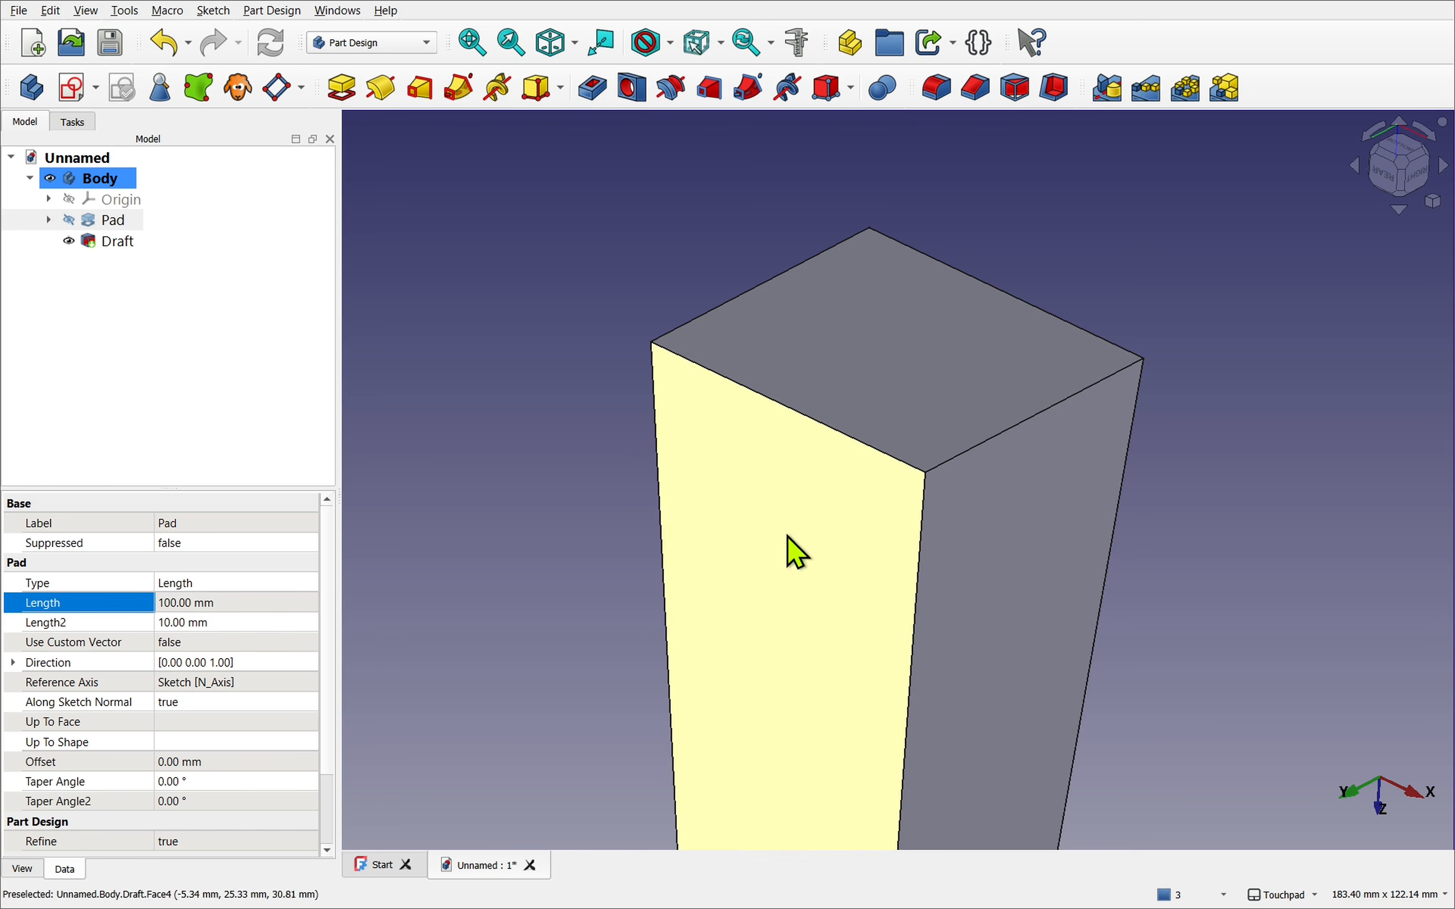
Step: Reopen the draft's angle expression and remove the mm unit after 25, leaving 1 / 25 * Pad.Length
double_click(135, 242)
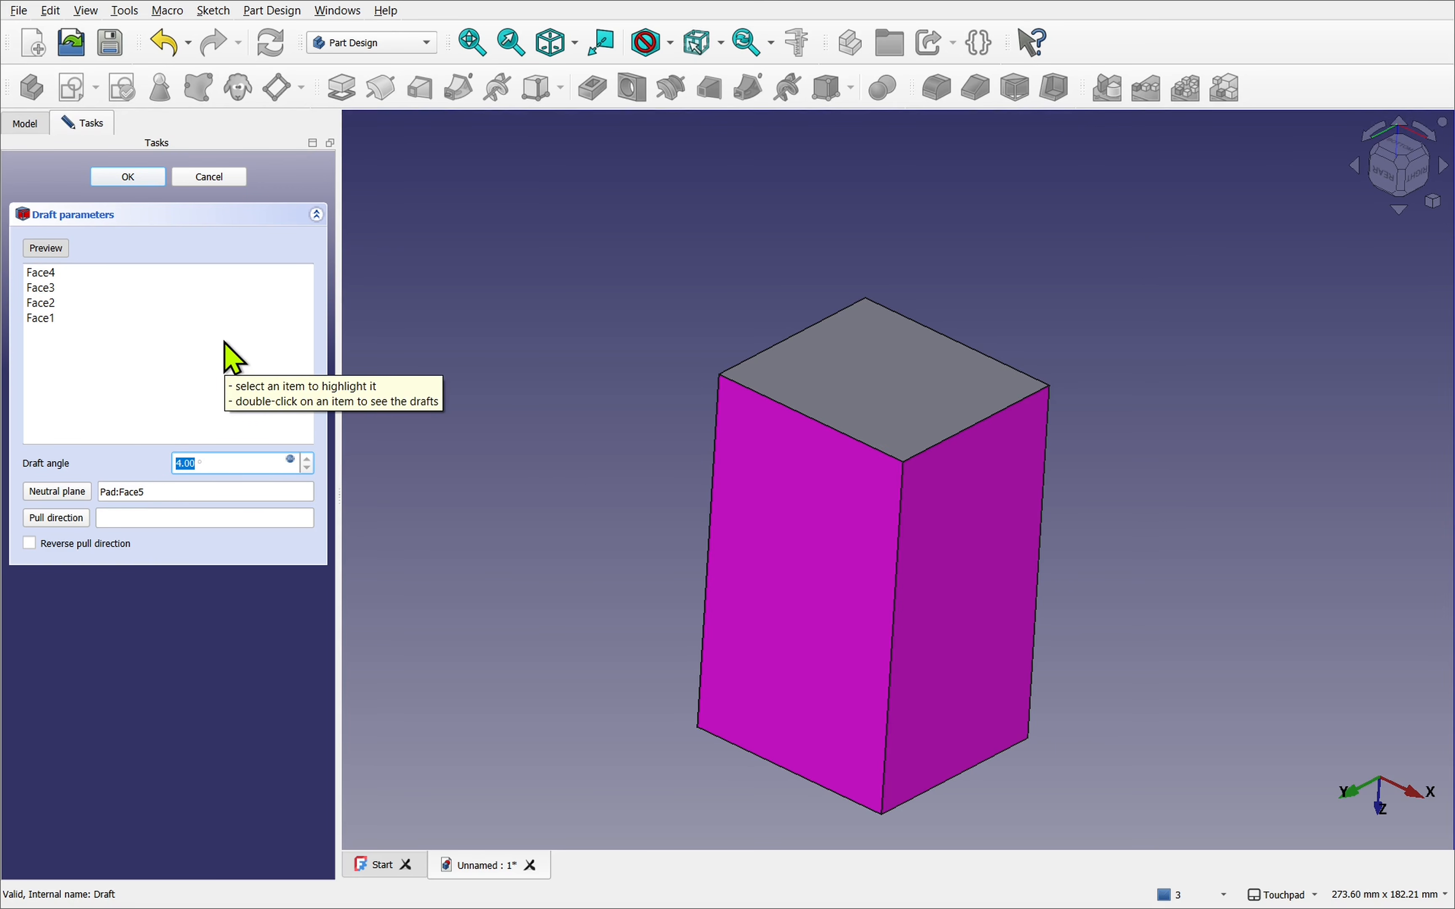
left_click(291, 460)
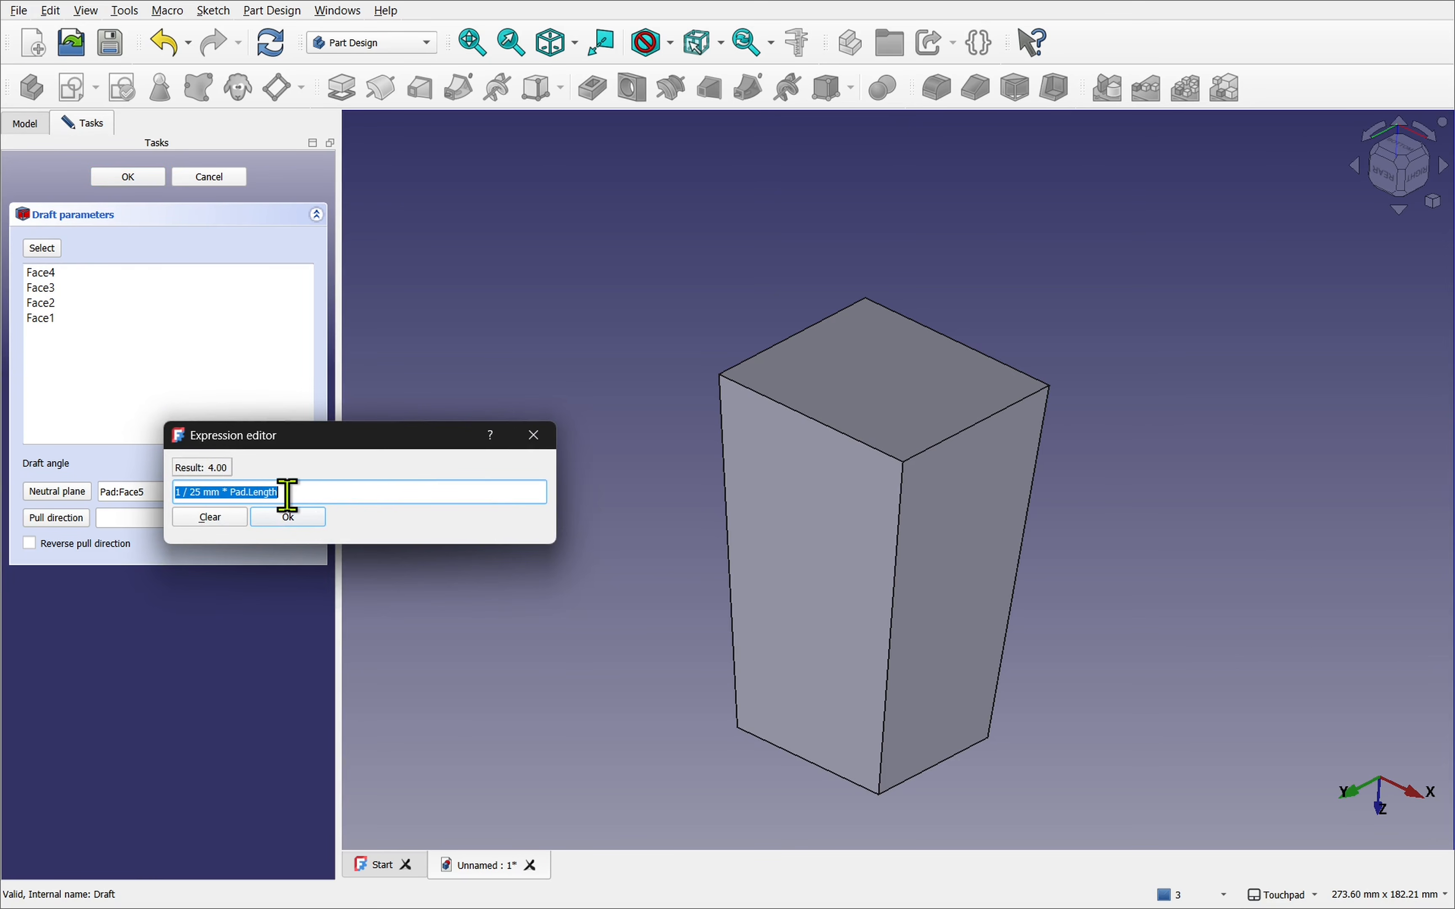
left_click(225, 493)
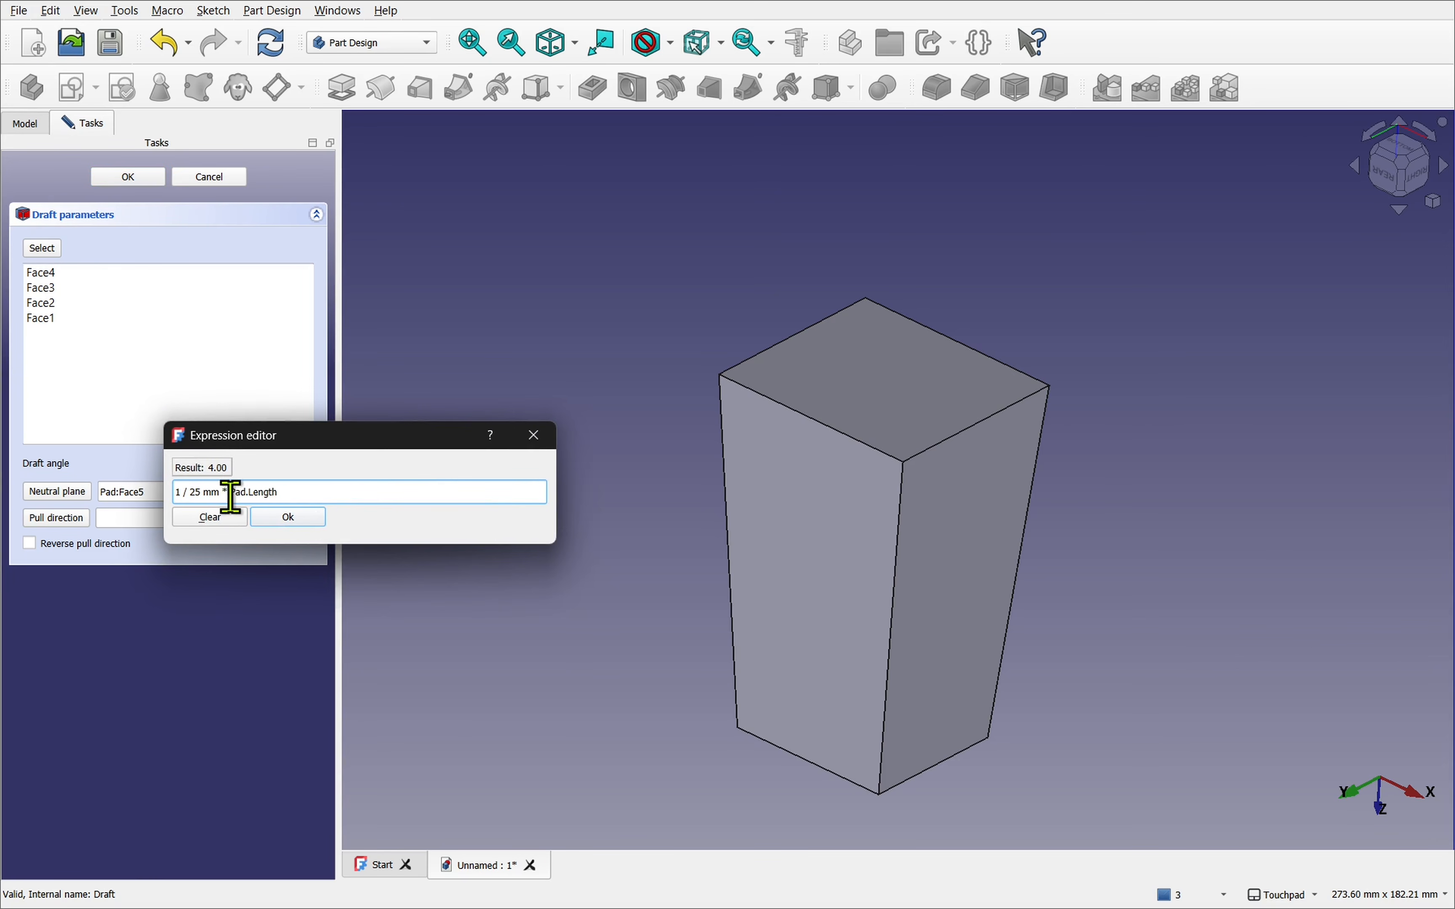
key("BackSpace")
key("BackSpace")
key("BackSpace")
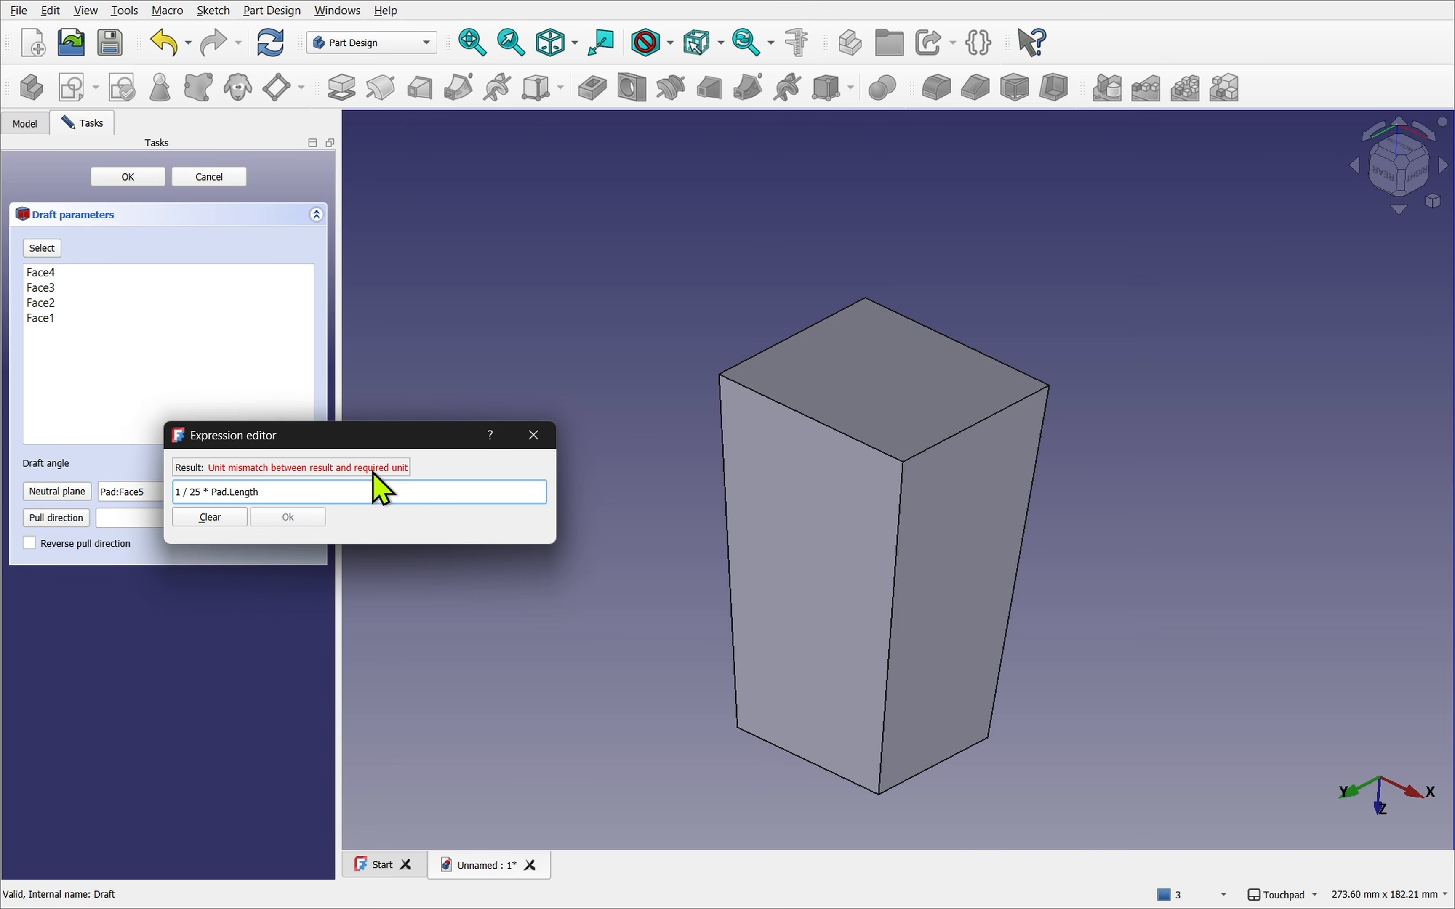
Step: Put the mm unit back after 25 in the angle expression, and remove it again
left_click(380, 493)
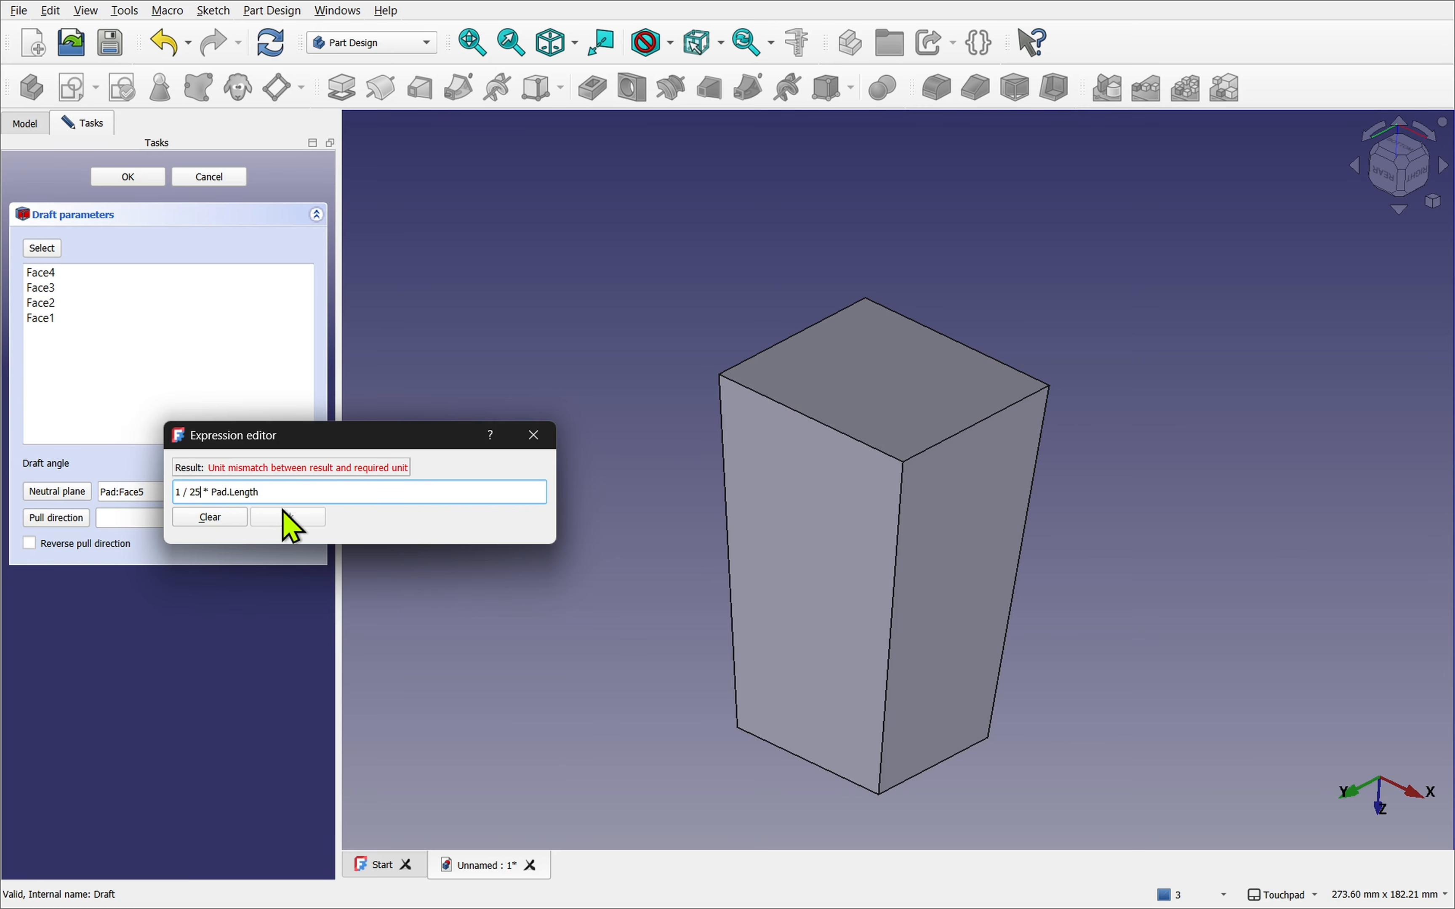
type("mm")
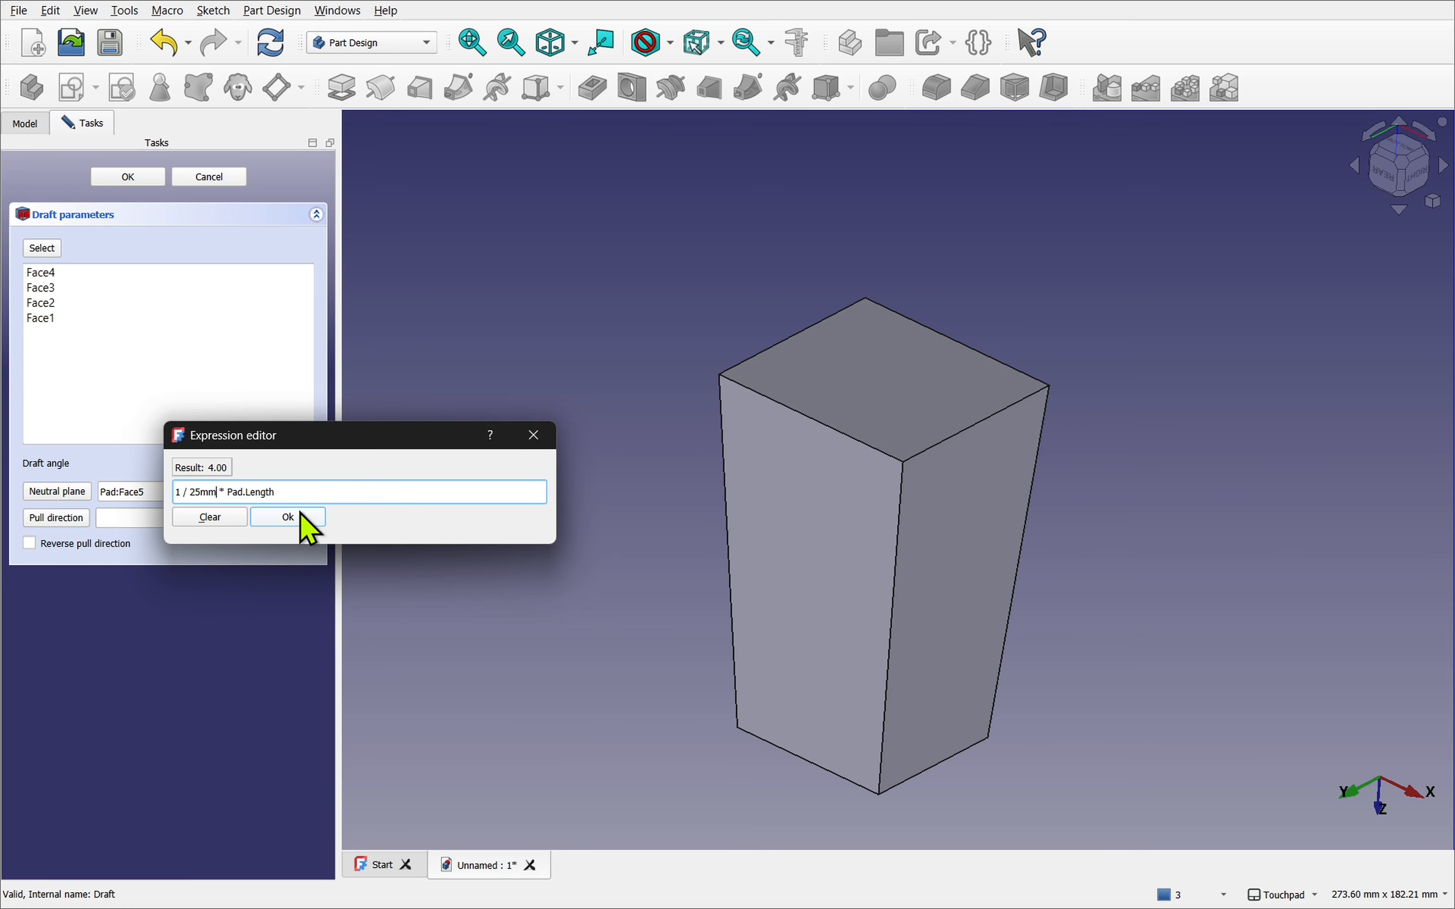
key("BackSpace")
key("BackSpace")
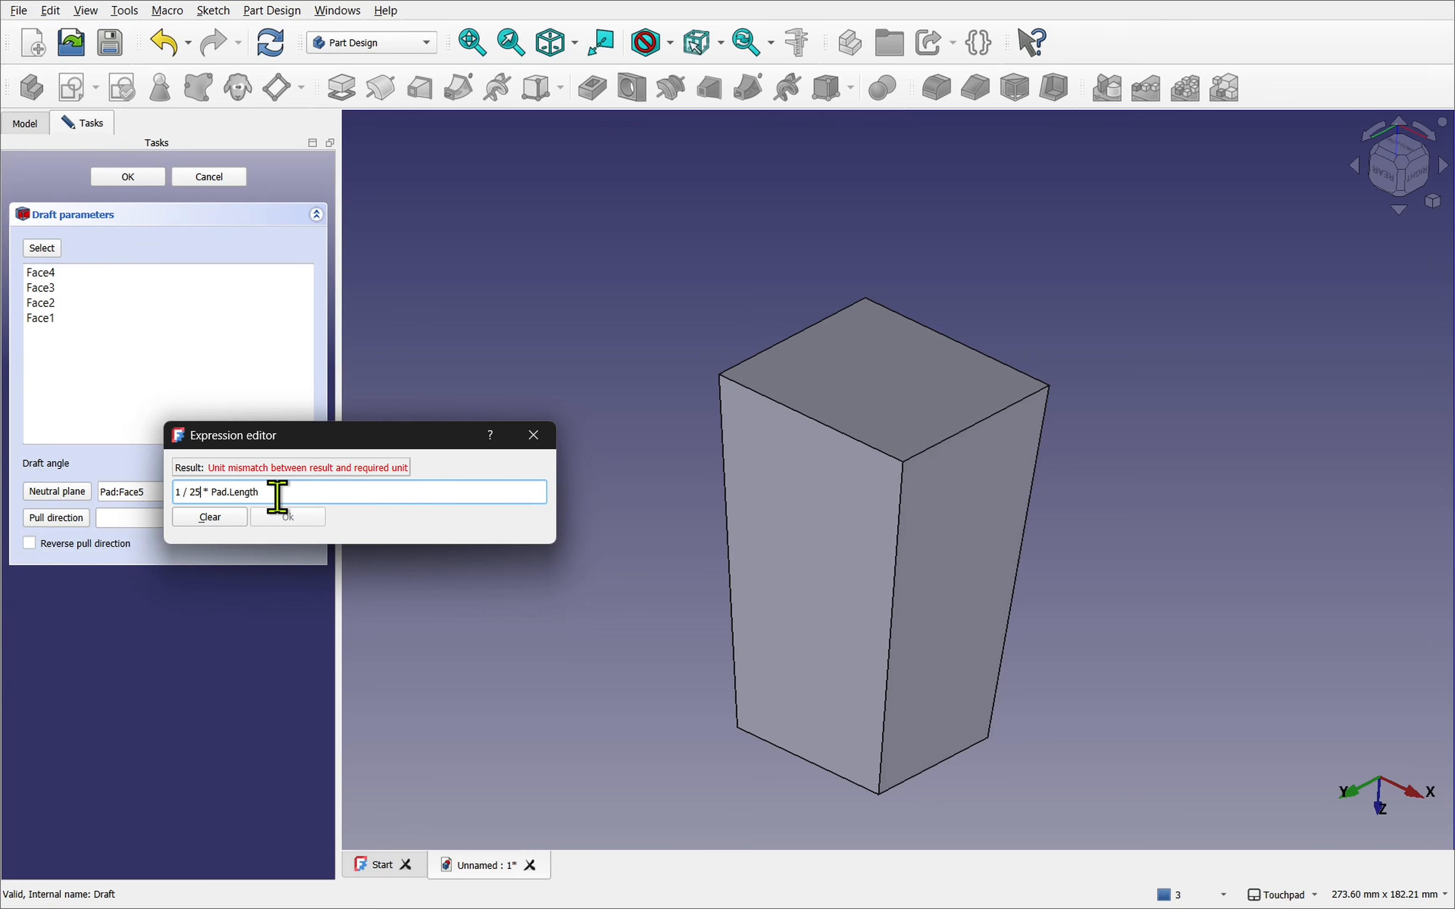
Step: Divide Pad.Length by mm, making the angle expression 1 / 25 * Pad.Length/mm, and accept the draft
left_click(264, 497)
type("/mm")
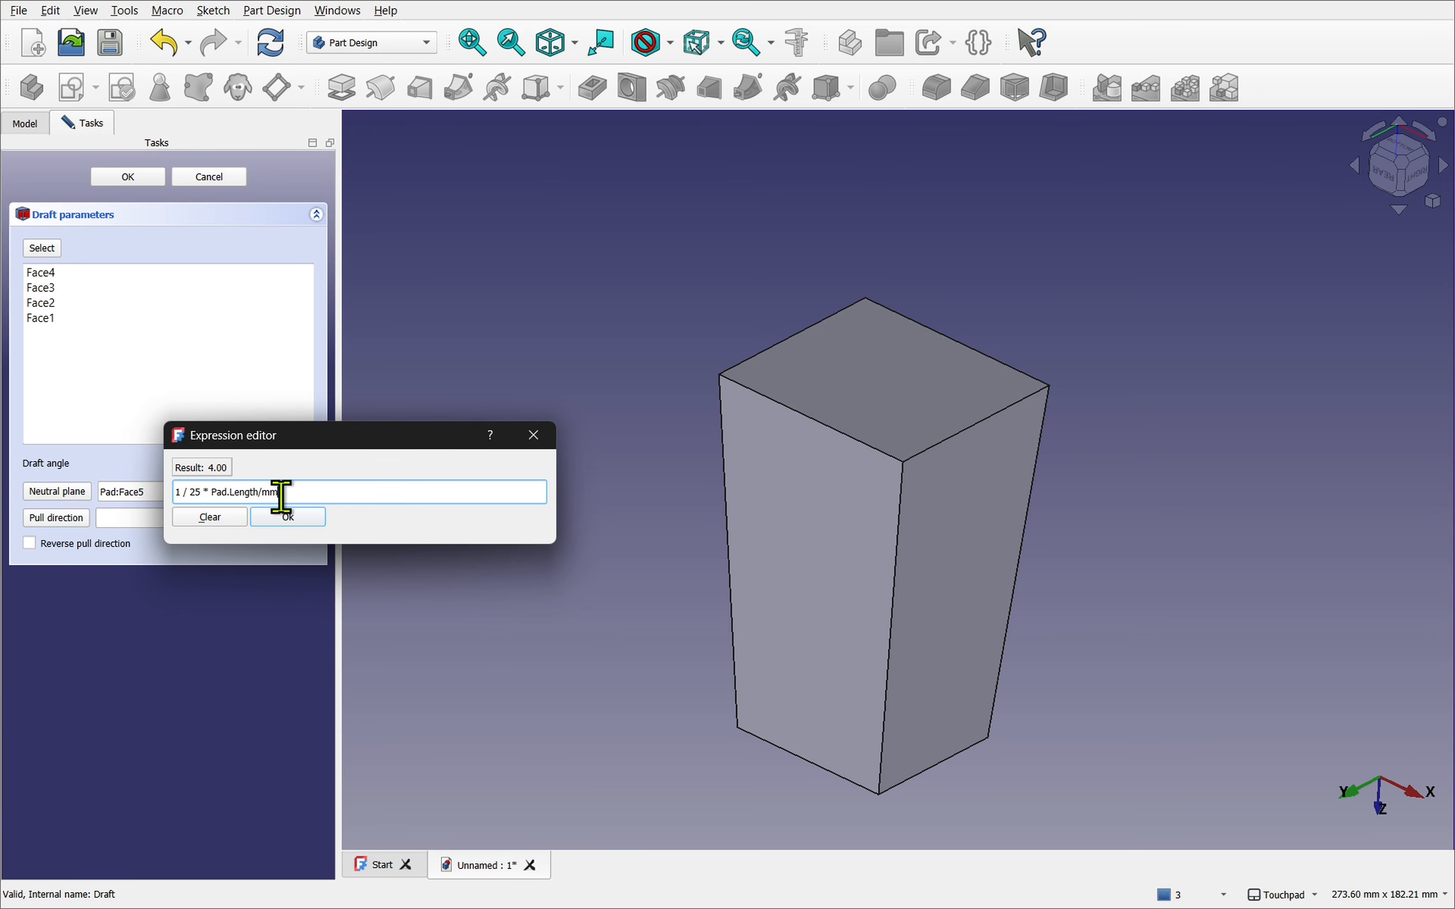
left_click(298, 521)
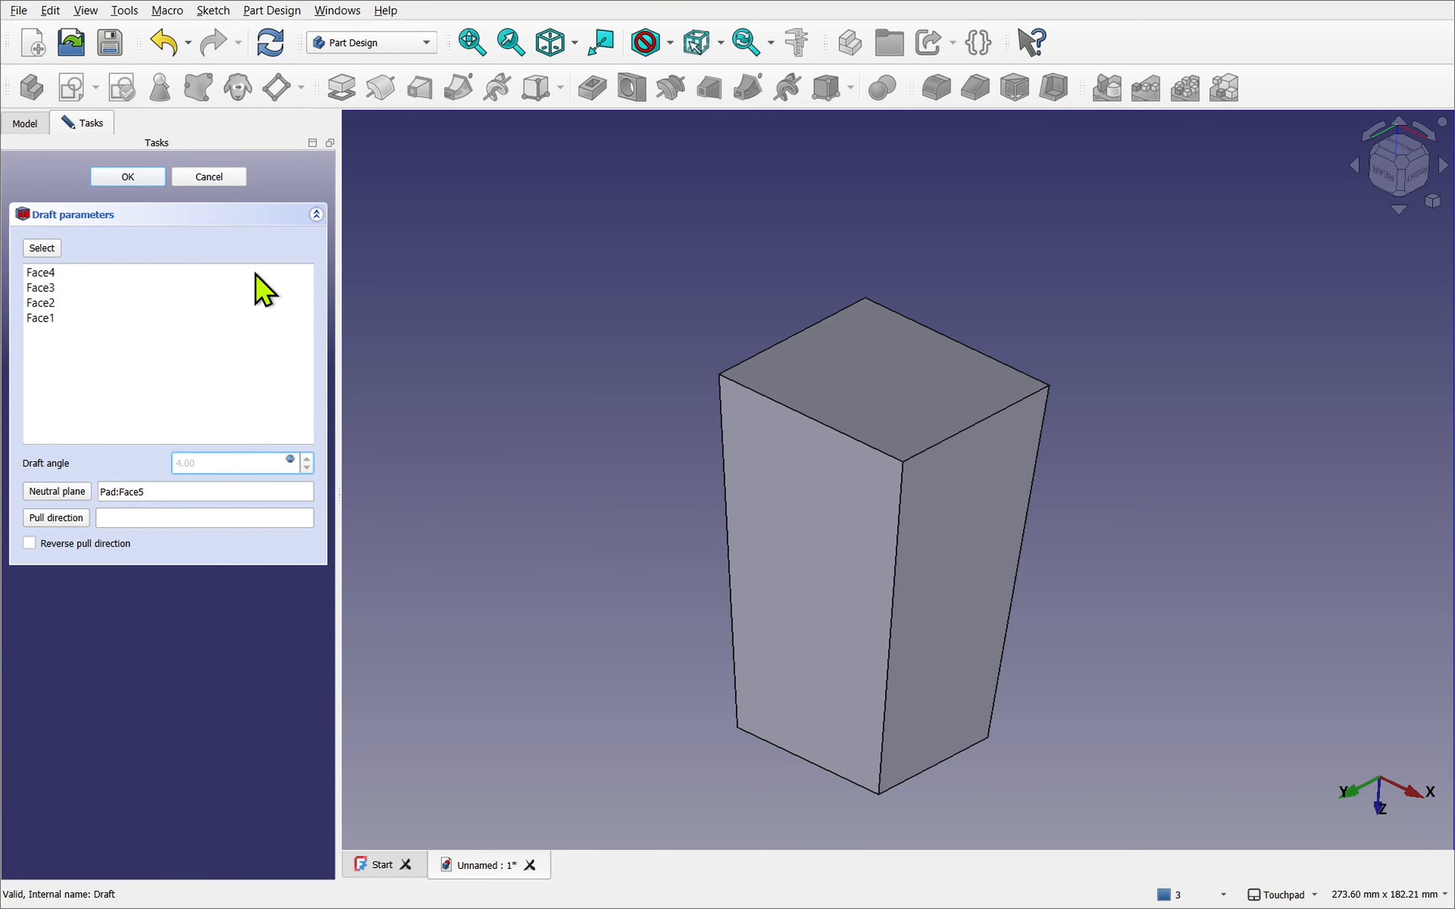
left_click(128, 177)
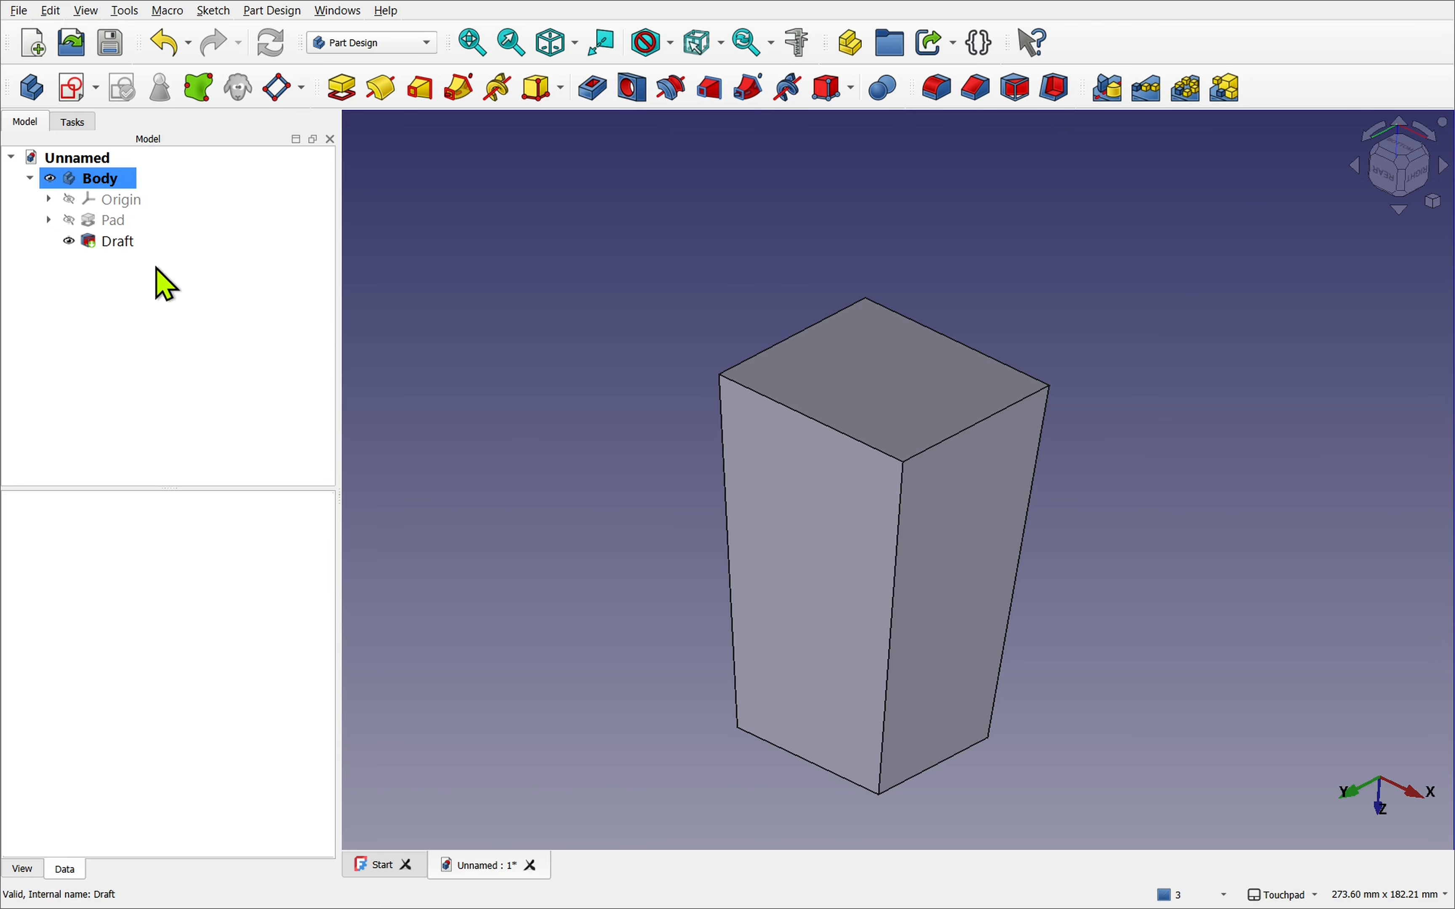
Step: Select the draft and widen its property listing to read the full angle expression
left_click(115, 252)
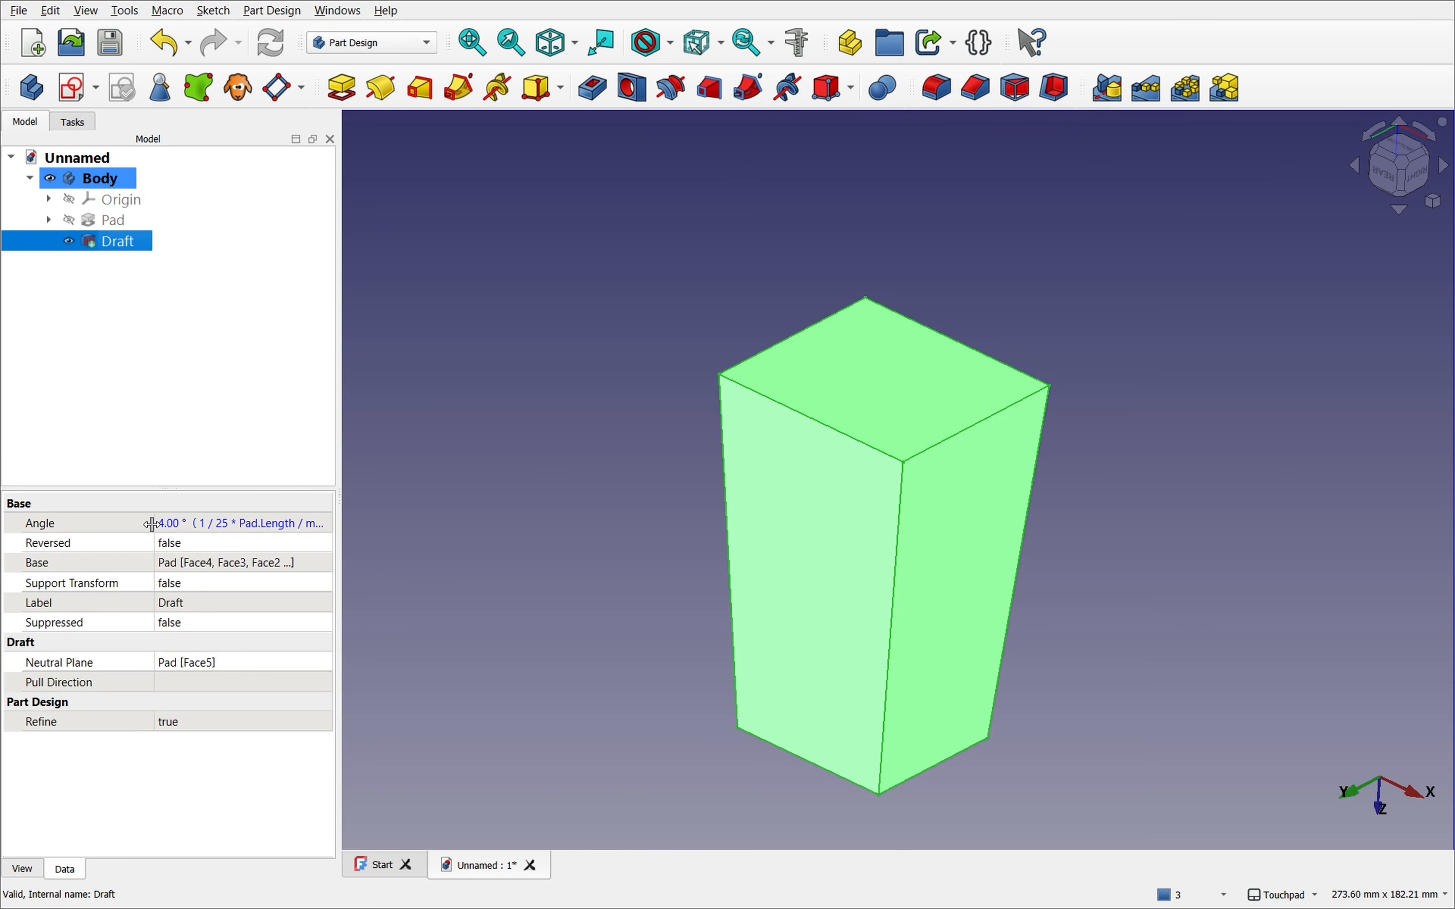
left_click_drag(338, 541, 517, 550)
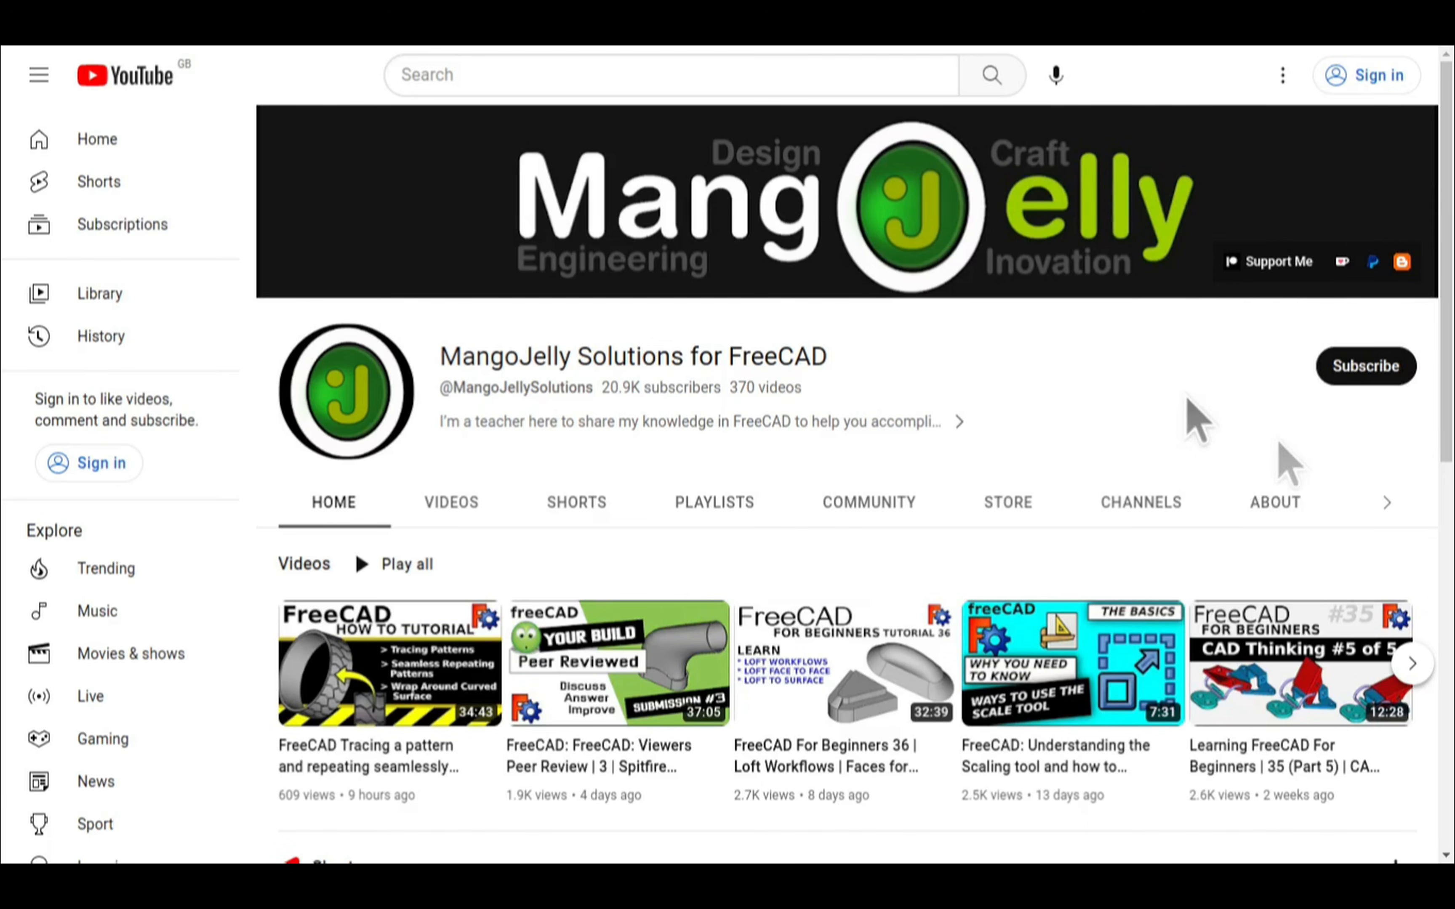
Step: Switch to the MangoJelly Solutions channel on YouTube and examine the donation links in its About description
left_click(1273, 504)
scroll(309, 647, "down", 4)
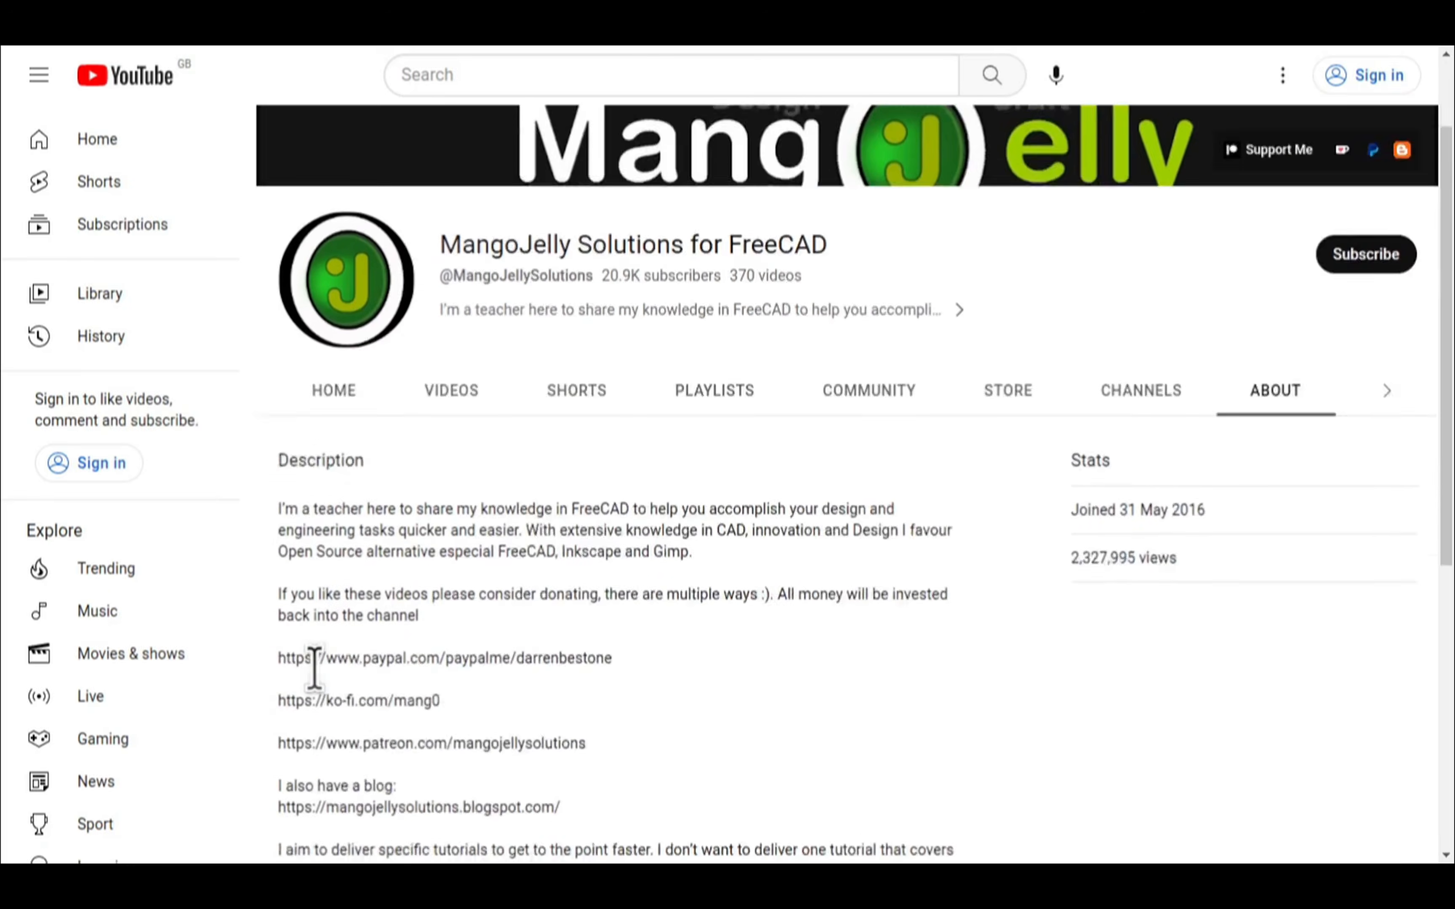
left_click_drag(607, 614, 279, 504)
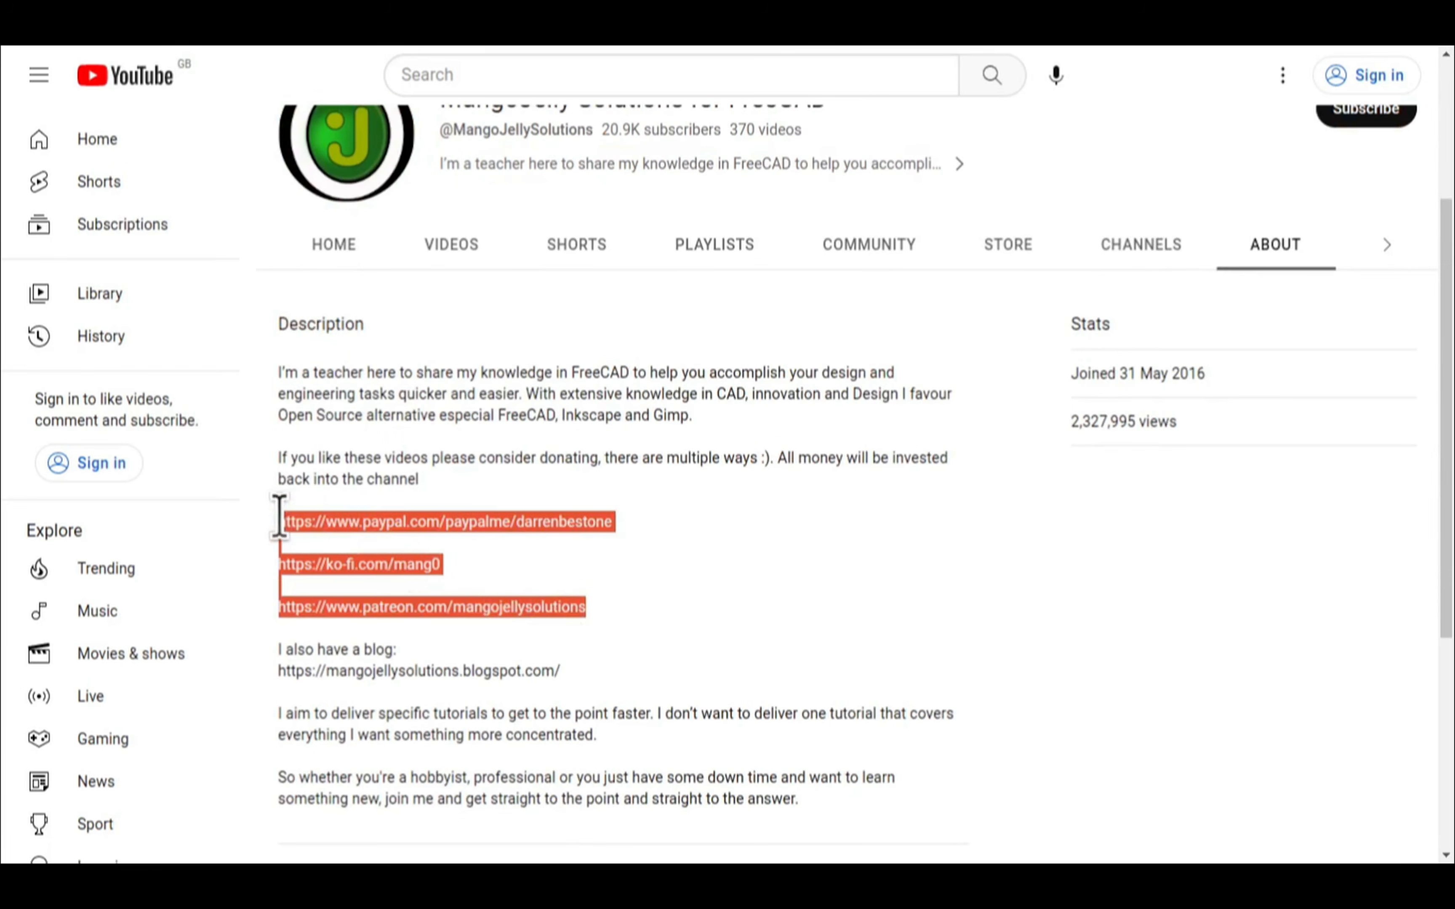
left_click(657, 601)
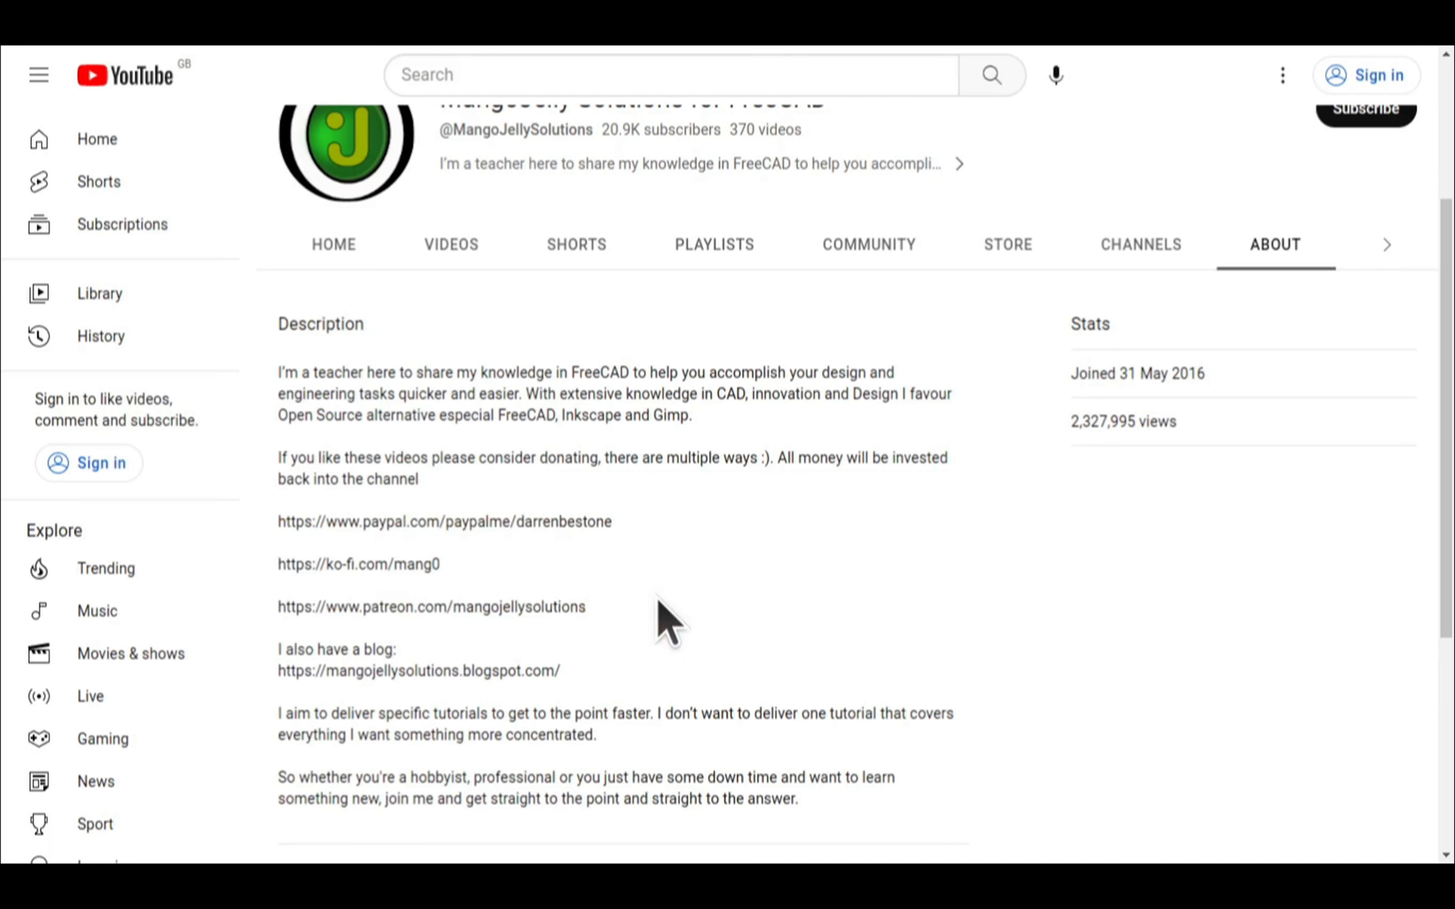